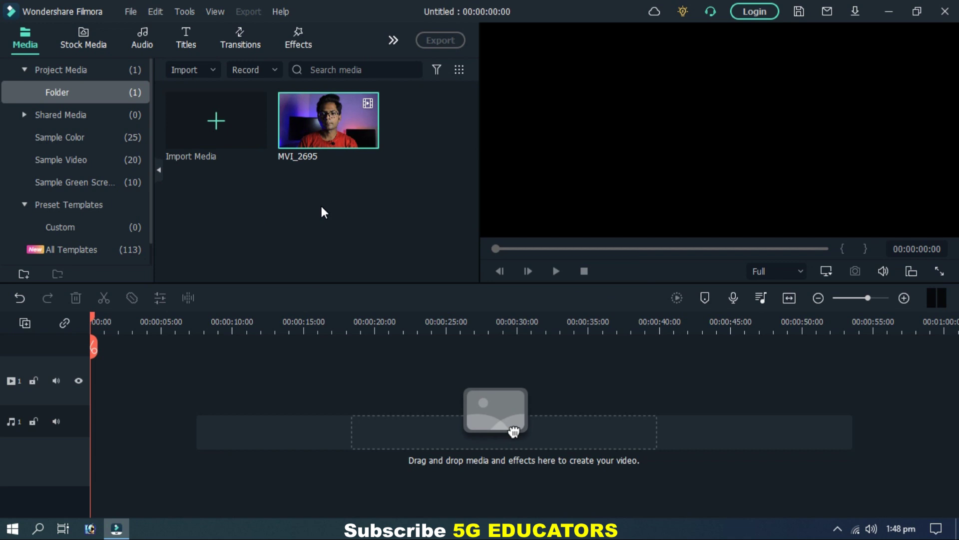
# Step: Place the MVI_2695 clip at the start of the first video track and fit its full length in the timeline
pyautogui.moveTo(328, 132)
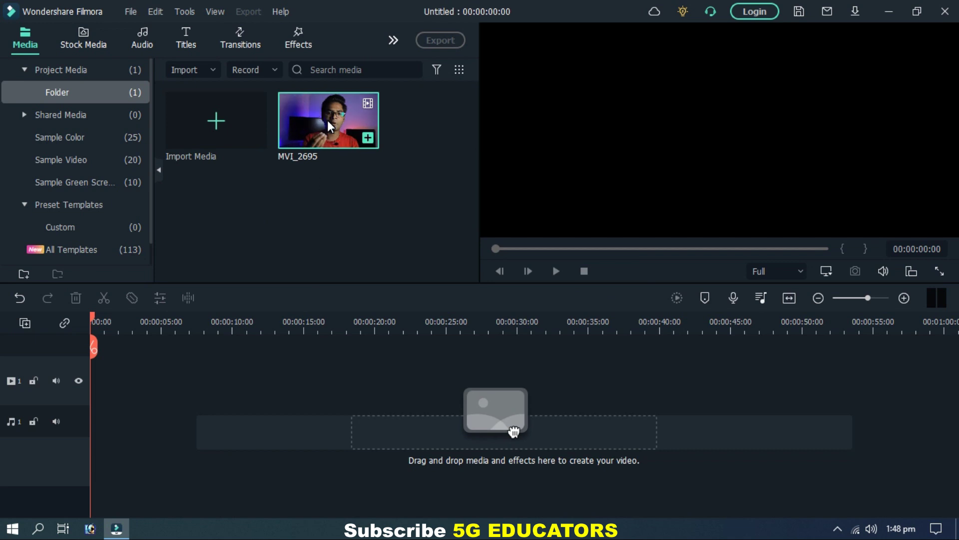
pyautogui.moveTo(316, 124); pyautogui.dragTo(76, 476)
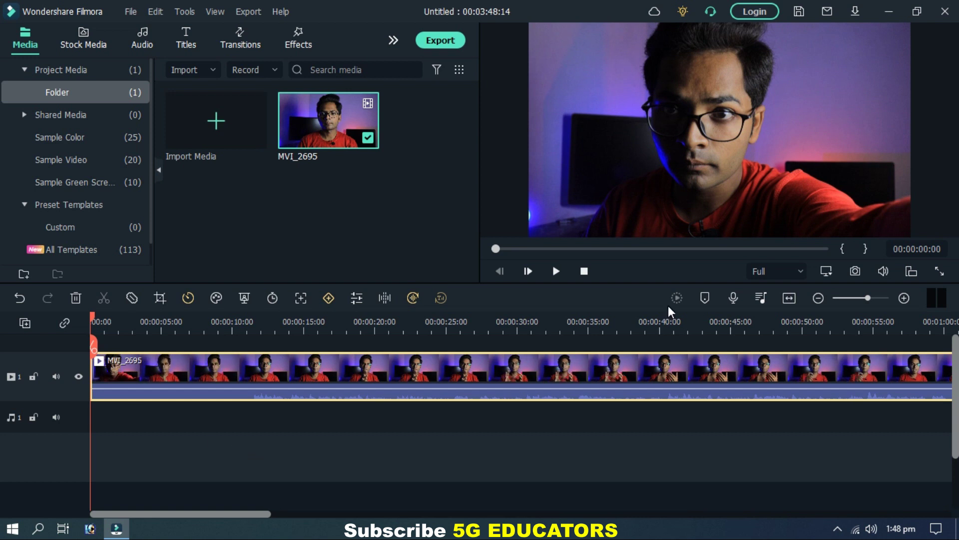
pyautogui.moveTo(868, 298); pyautogui.dragTo(858, 298)
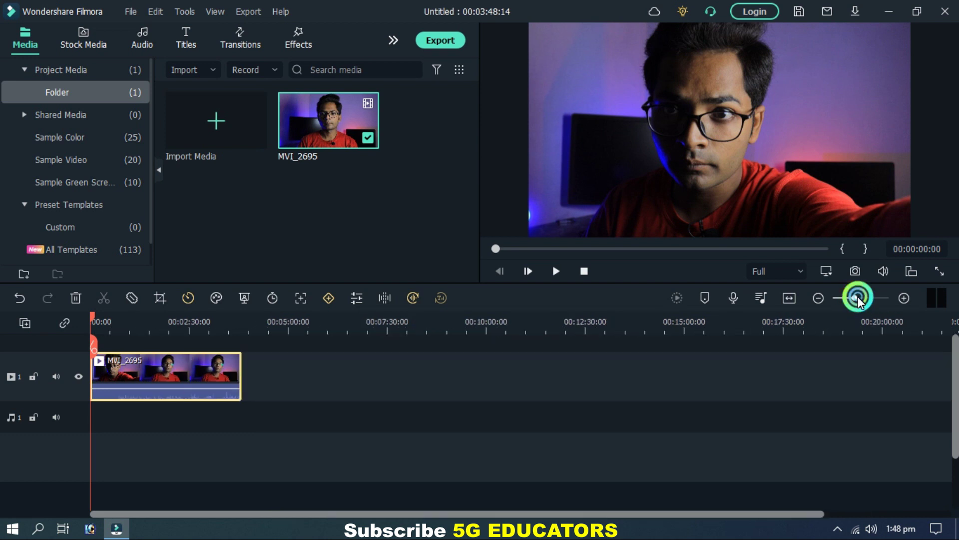
pyautogui.click(903, 298)
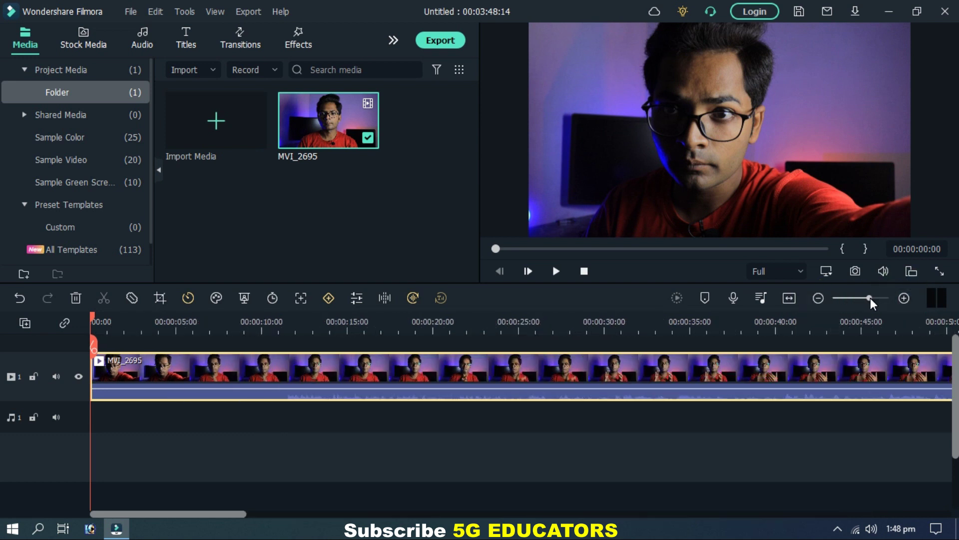
pyautogui.click(822, 298)
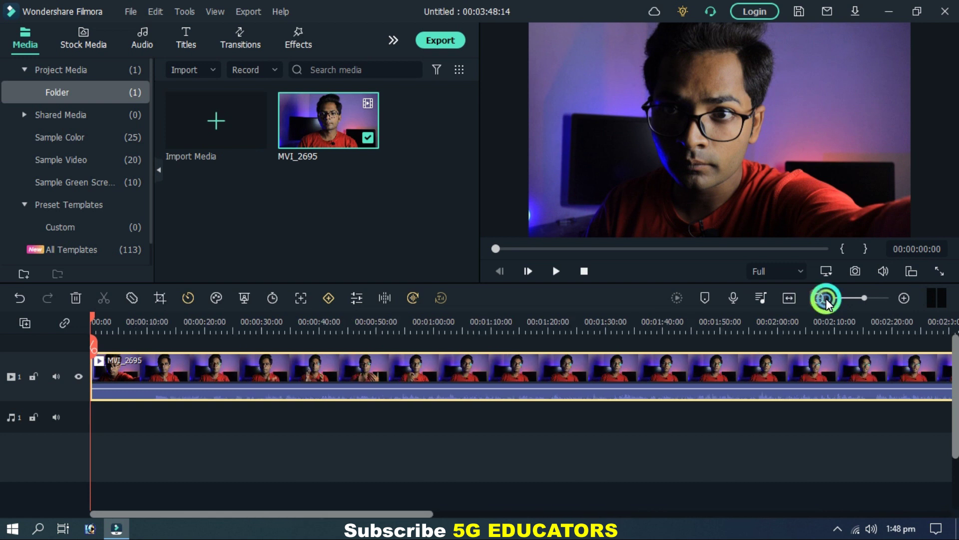
pyautogui.click(793, 298)
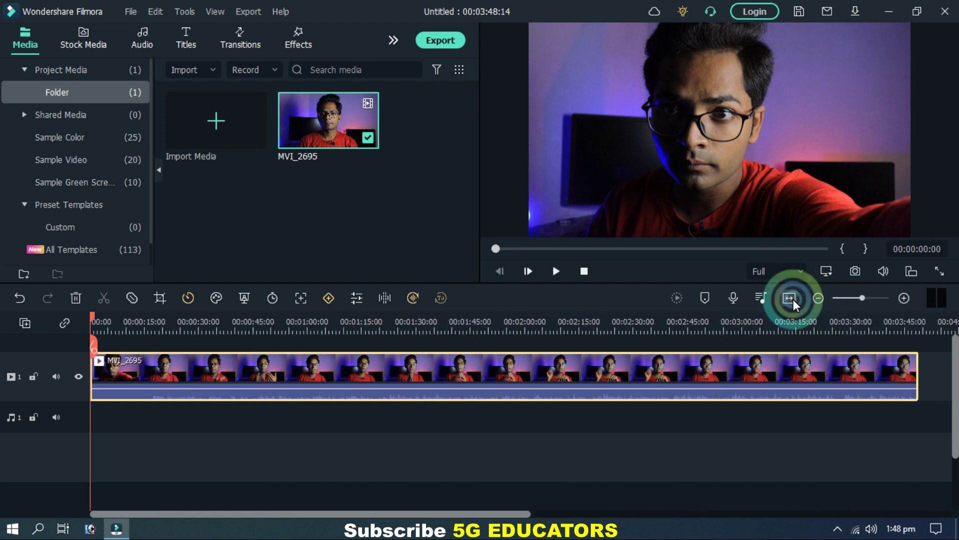
pyautogui.click(903, 298)
pyautogui.click(818, 299)
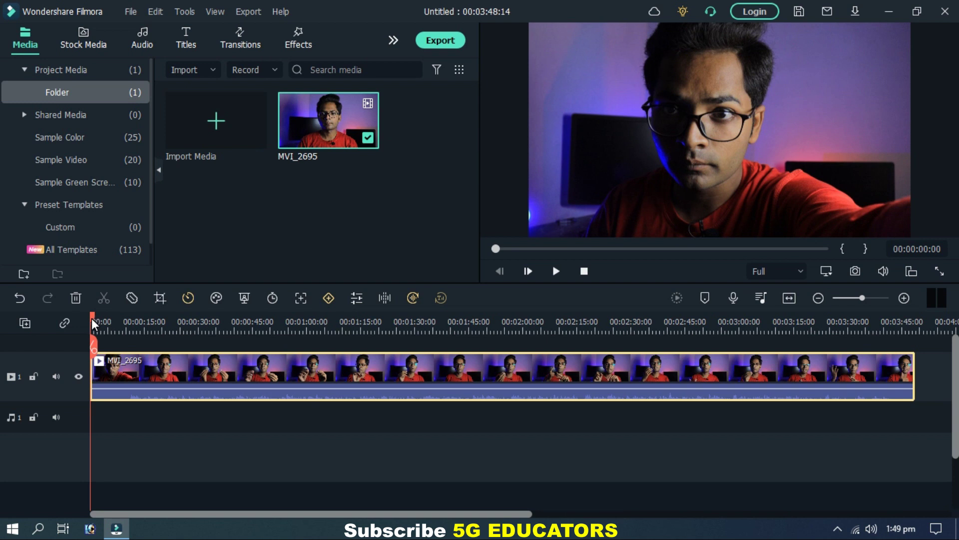
# Step: Split the MVI_2695 clip at 00:00:11:02
pyautogui.moveTo(92, 319); pyautogui.dragTo(251, 350)
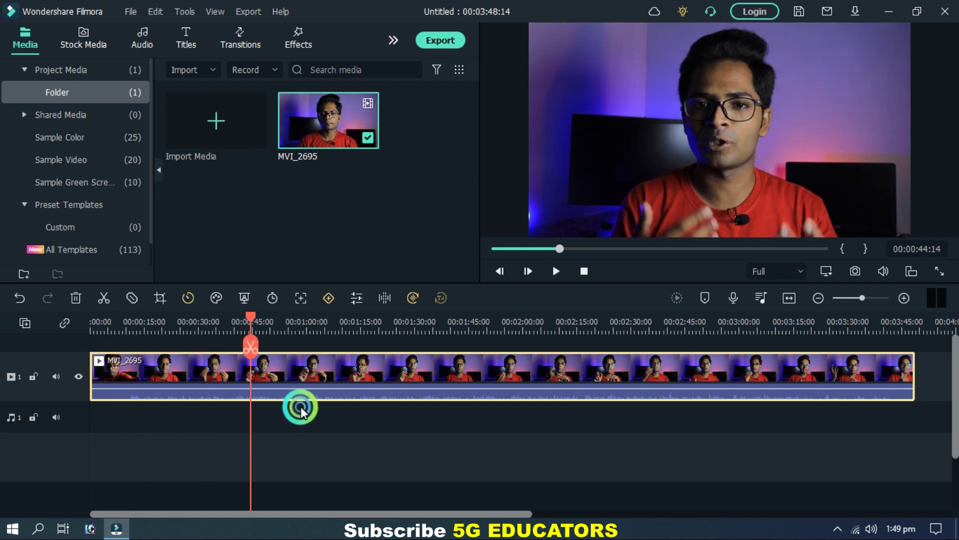
pyautogui.click(248, 317)
pyautogui.moveTo(249, 317); pyautogui.dragTo(130, 345)
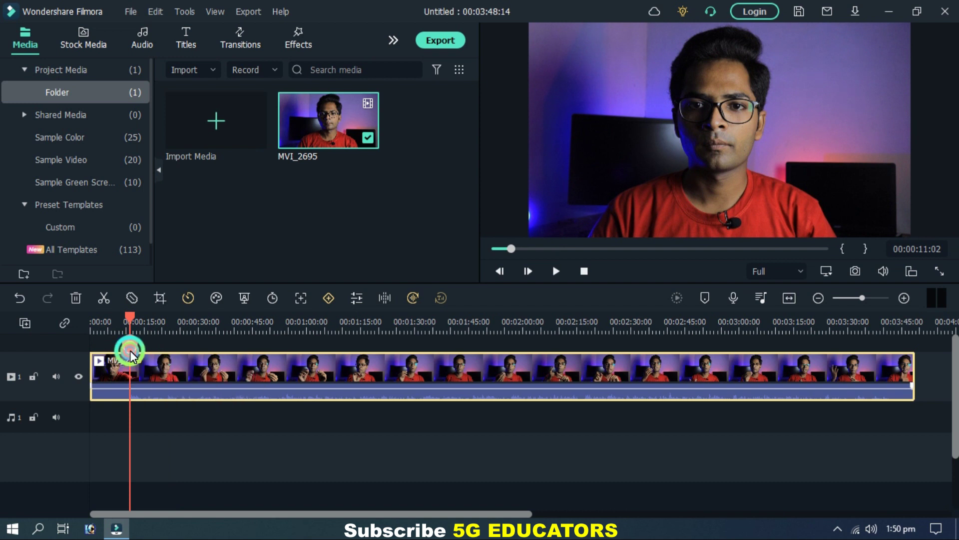
pyautogui.click(130, 350)
pyautogui.click(118, 421)
pyautogui.click(177, 370)
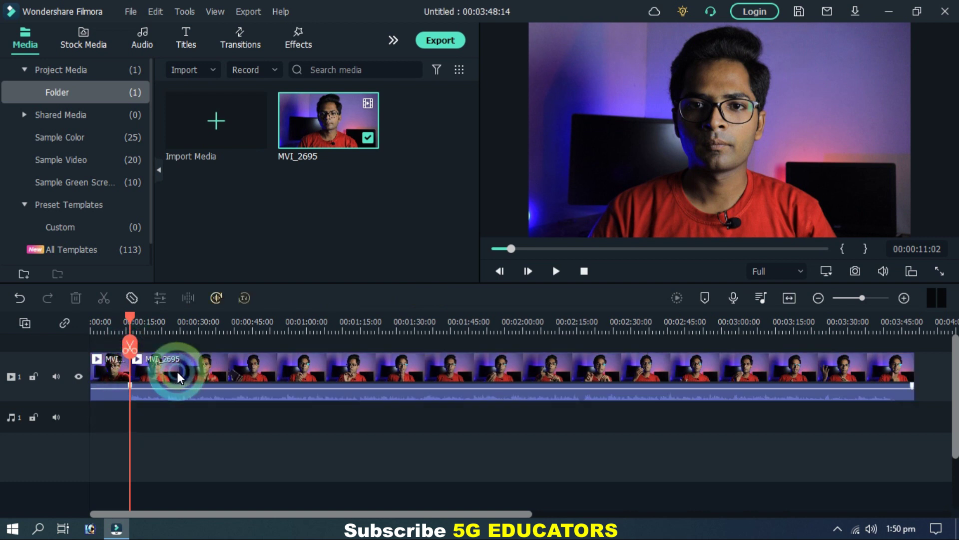
# Step: Delete the short opening segment of the MVI_2695 clip before the cut
pyautogui.click(118, 379)
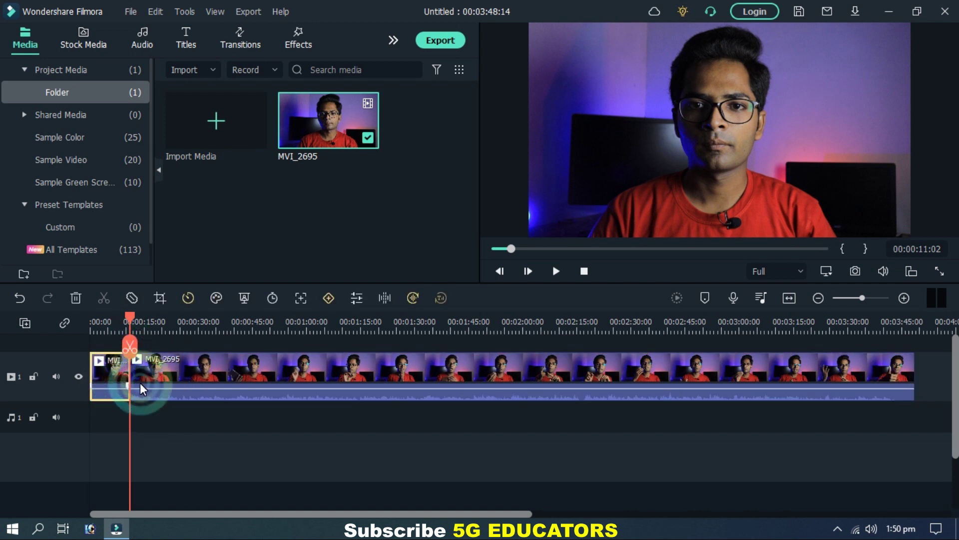
pyautogui.click(155, 385)
pyautogui.click(117, 379)
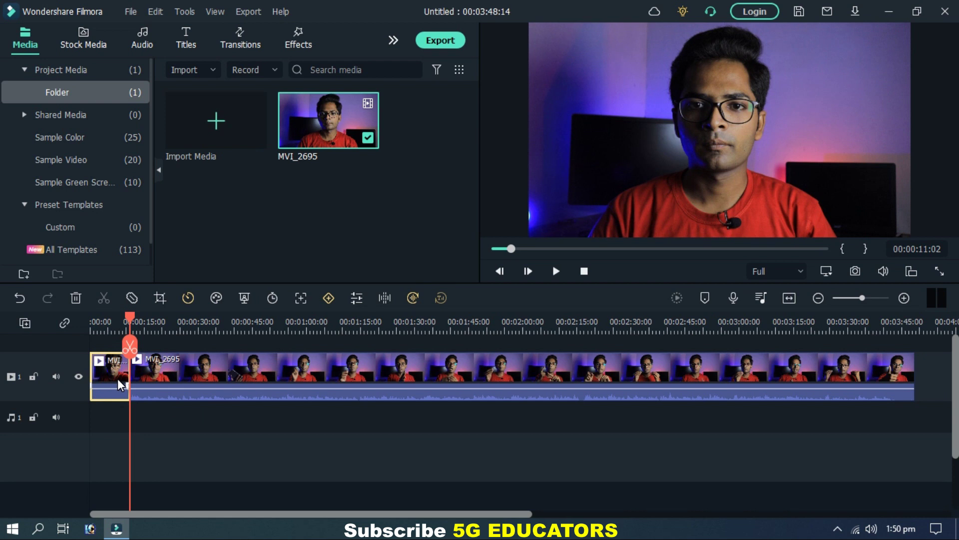
pyautogui.press('Delete')
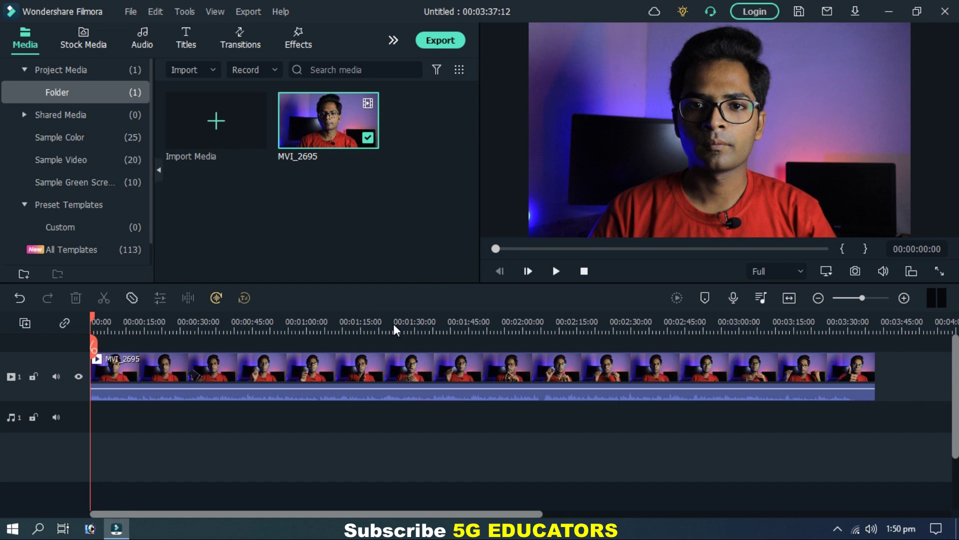
# Step: Split the remaining clip at 00:01:20:00 and again at 00:01:43:08
pyautogui.click(379, 328)
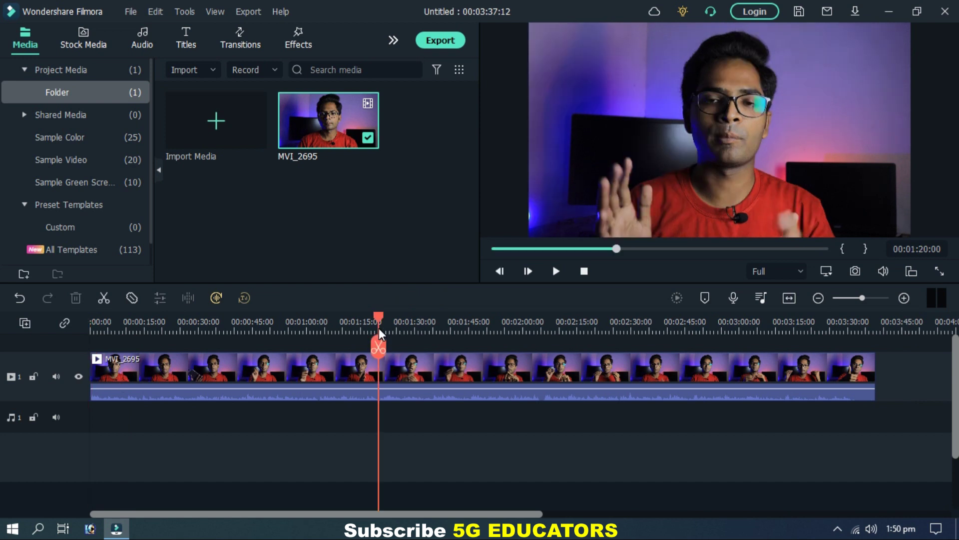
pyautogui.click(378, 348)
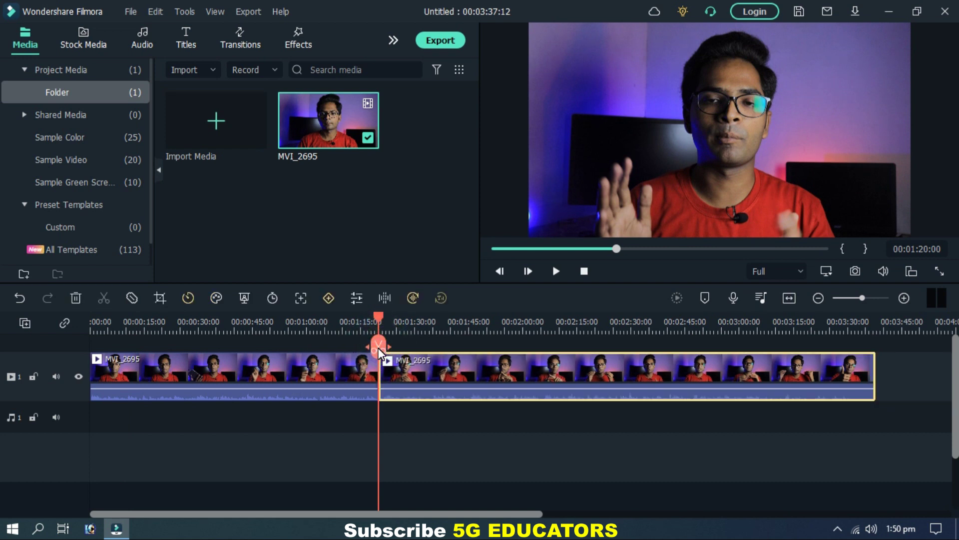
pyautogui.click(505, 323)
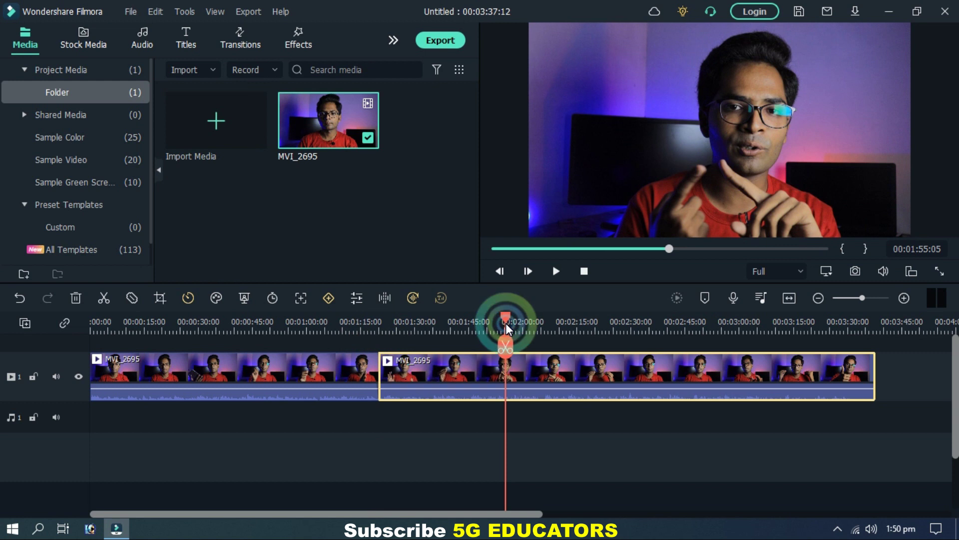
pyautogui.moveTo(506, 325); pyautogui.dragTo(490, 330)
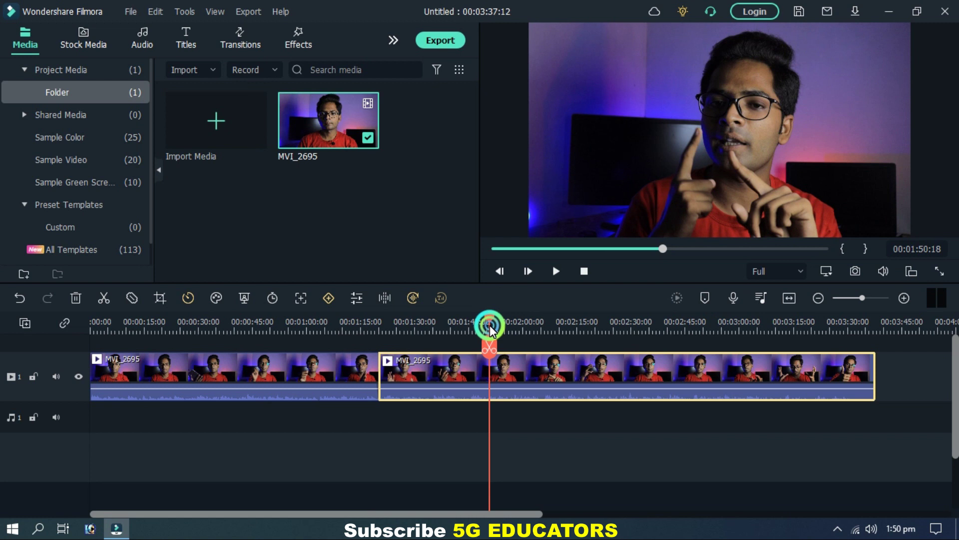
pyautogui.moveTo(490, 330); pyautogui.dragTo(463, 334)
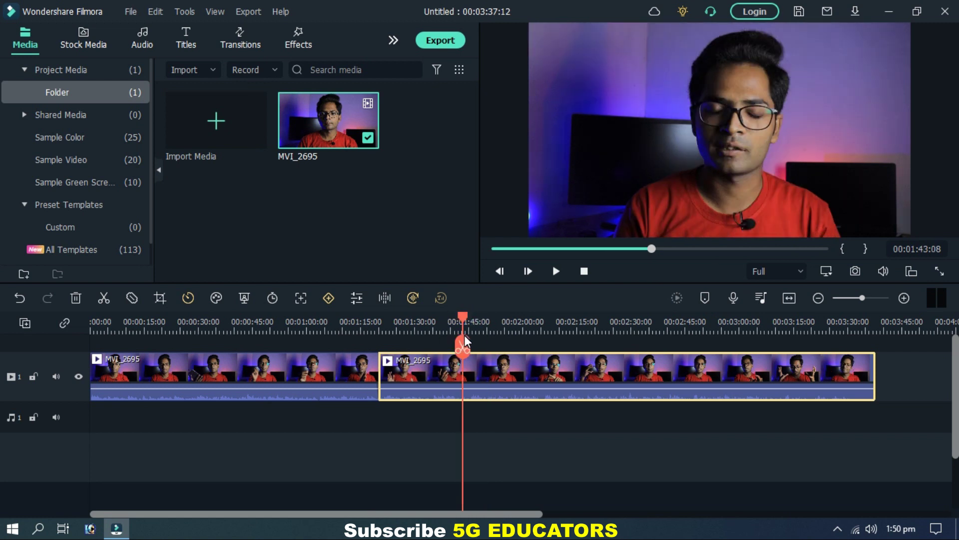
pyautogui.click(463, 344)
# Step: Delete the middle segment between the two cuts on the video track
pyautogui.click(528, 380)
pyautogui.click(434, 381)
pyautogui.click(337, 374)
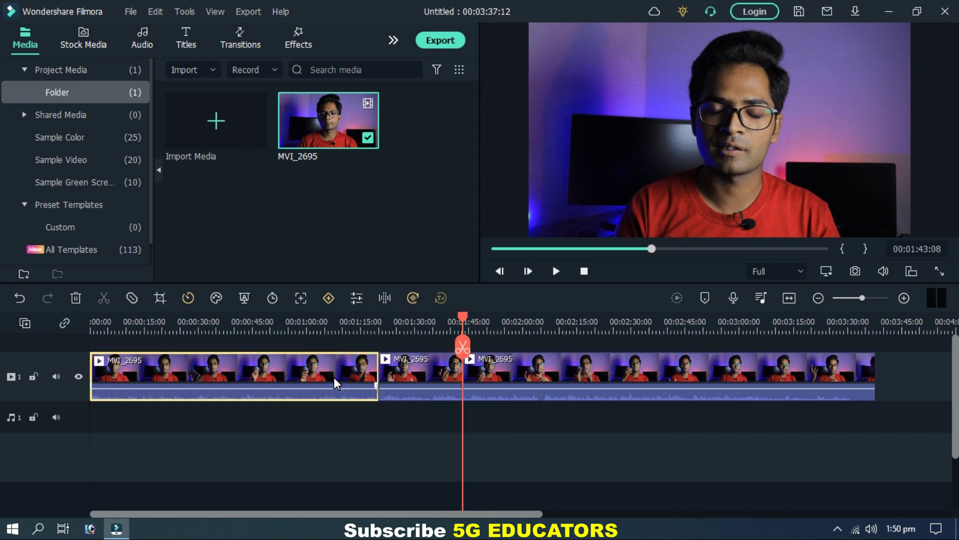
pyautogui.click(423, 379)
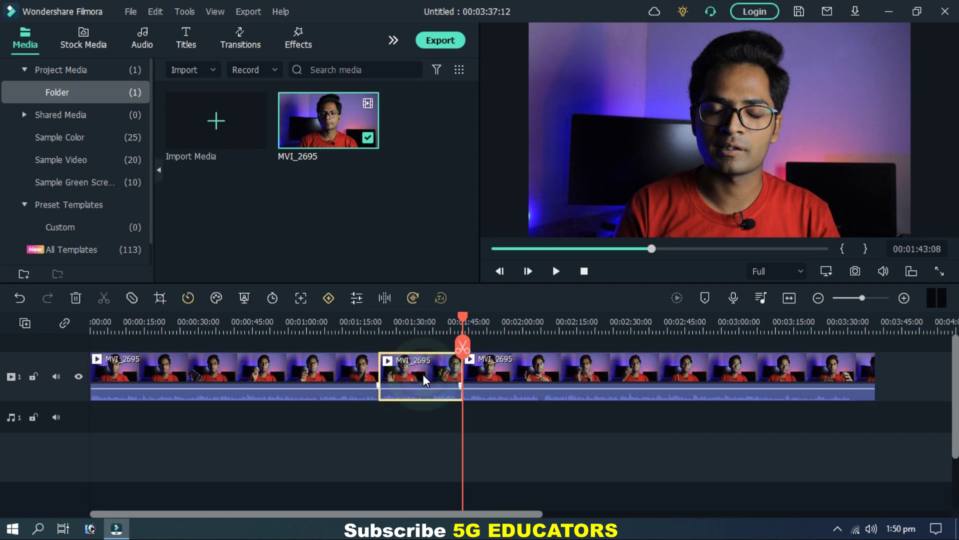
pyautogui.press('Delete')
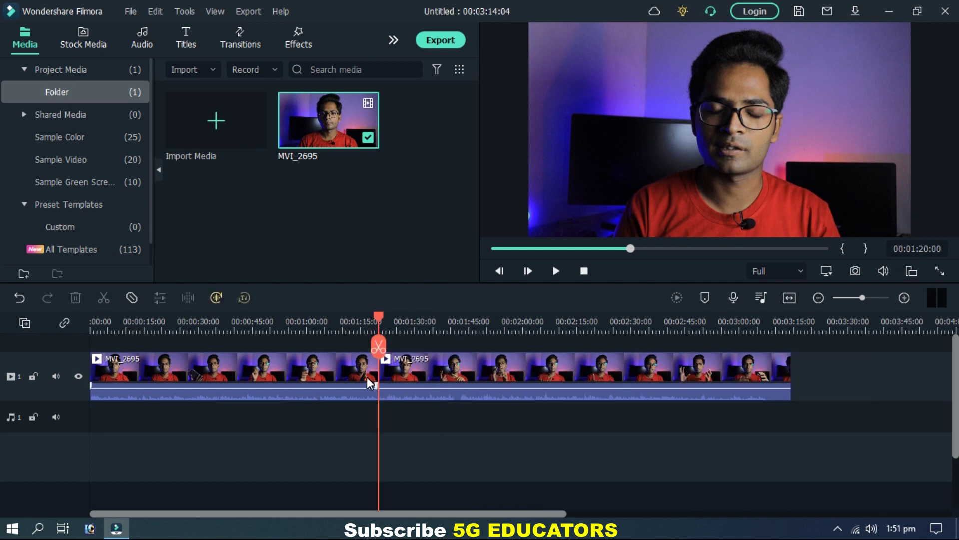
# Step: Split the second clip at 00:03:08:14 and delete the short closing segment after the cut
pyautogui.click(270, 312)
pyautogui.moveTo(270, 312); pyautogui.dragTo(78, 305)
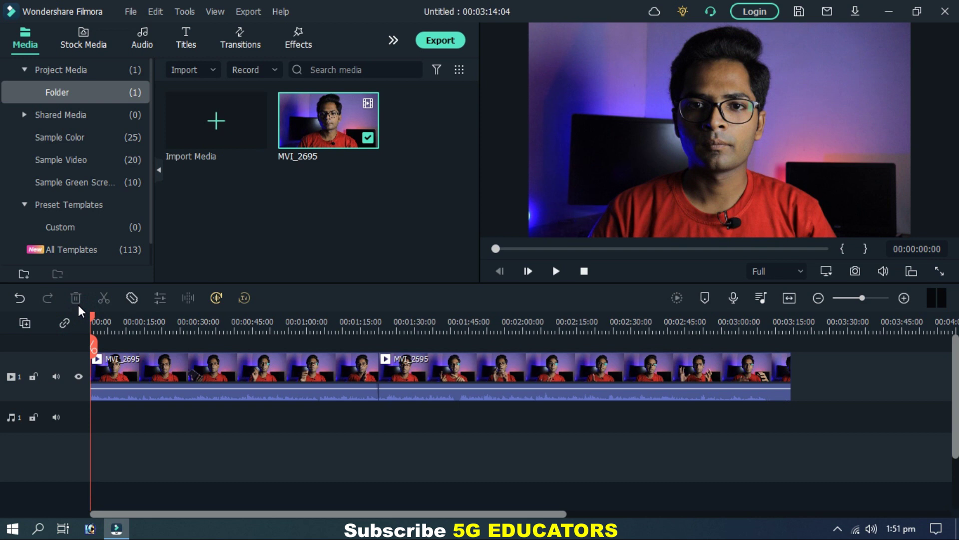
pyautogui.click(770, 328)
pyautogui.click(773, 328)
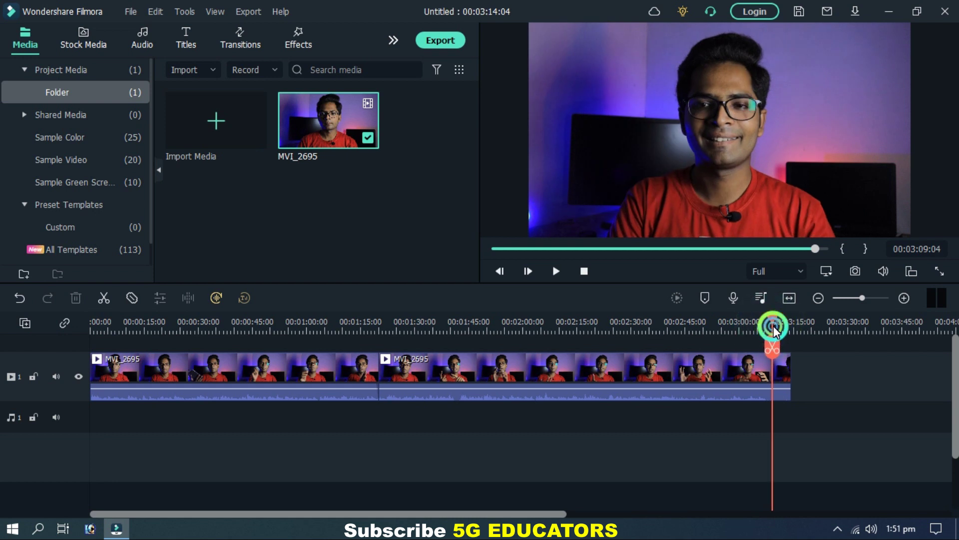
pyautogui.moveTo(773, 330); pyautogui.dragTo(770, 327)
pyautogui.click(282, 346)
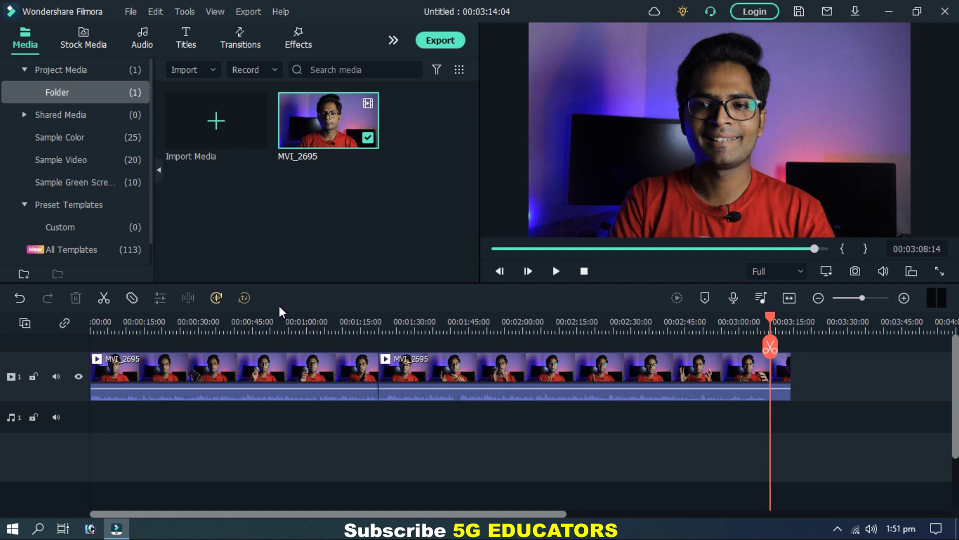
pyautogui.click(770, 346)
pyautogui.click(783, 391)
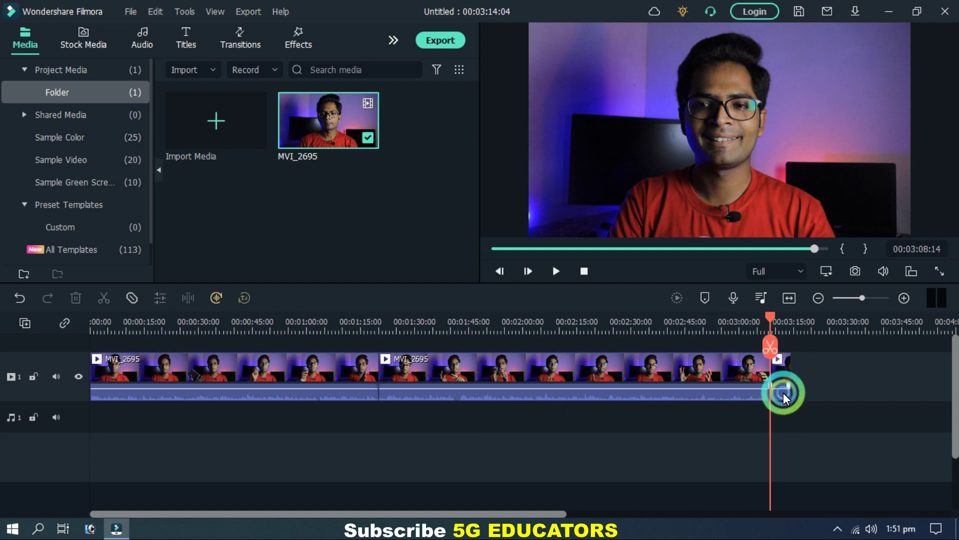
pyautogui.press('Delete')
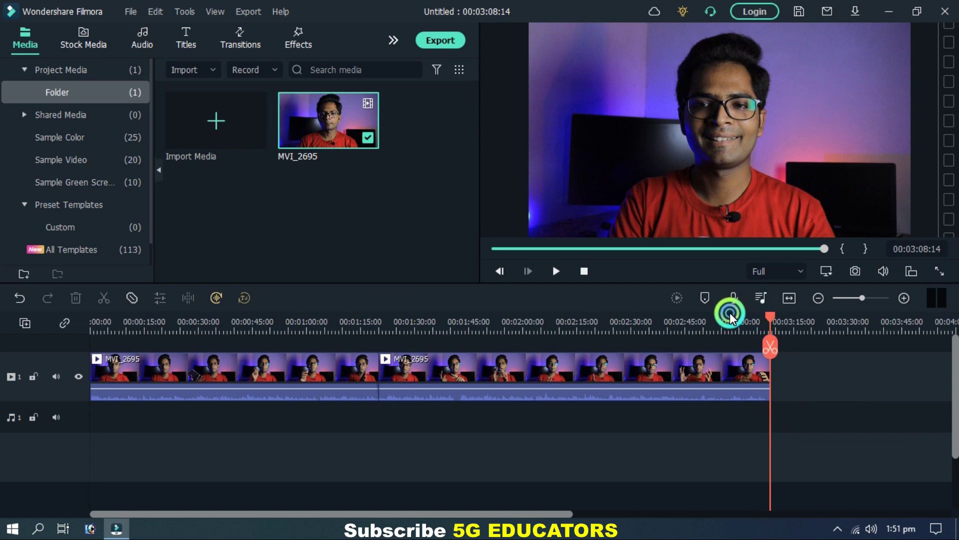
pyautogui.moveTo(93, 324); pyautogui.dragTo(85, 326)
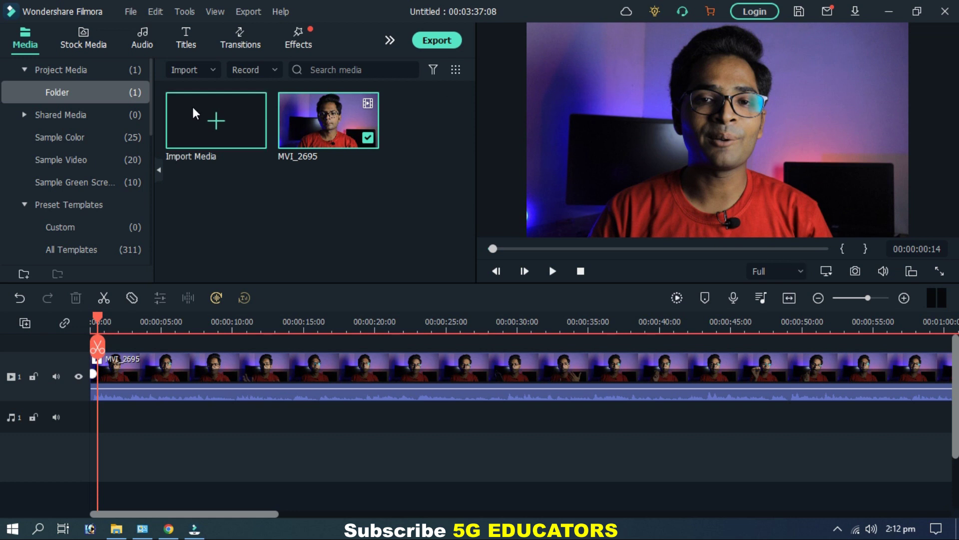
# Step: Examine the title templates in the Free, WordArt, Plain Text, What's New and Recommended categories
pyautogui.click(187, 38)
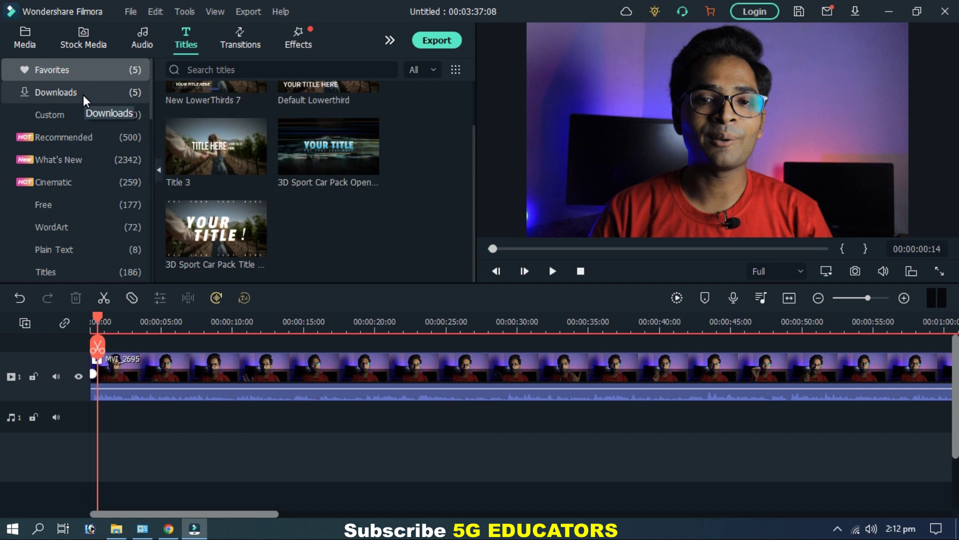
pyautogui.click(79, 207)
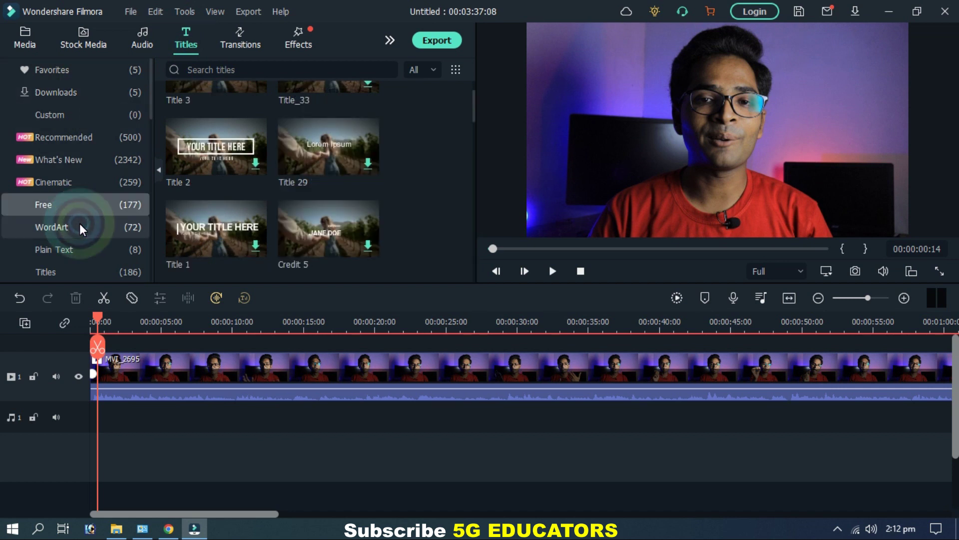
pyautogui.click(79, 226)
pyautogui.click(82, 203)
pyautogui.click(91, 256)
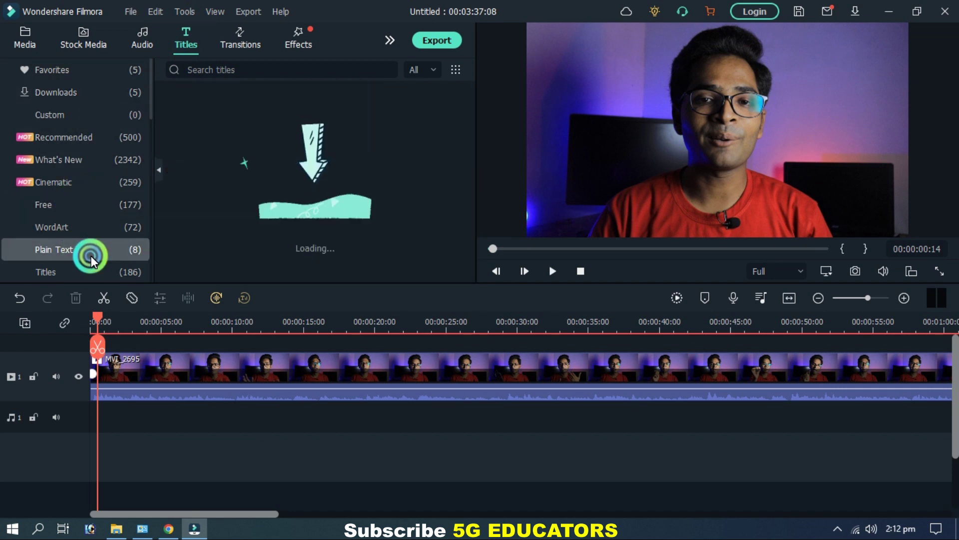
pyautogui.click(91, 229)
pyautogui.click(88, 210)
pyautogui.click(85, 164)
pyautogui.click(80, 136)
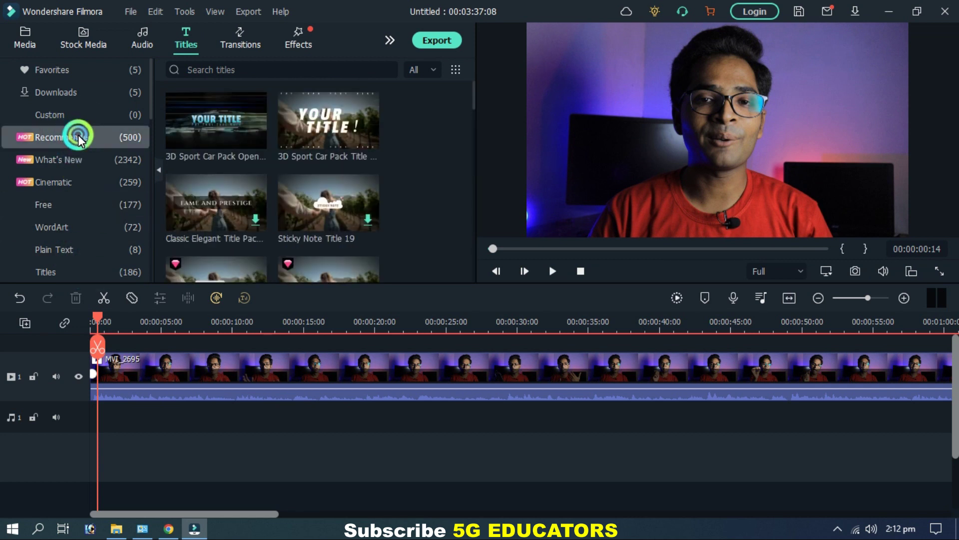
# Step: Add the New LowerThirds 7 title from the favorite titles above the video clip at 00:00:00:14
pyautogui.click(103, 75)
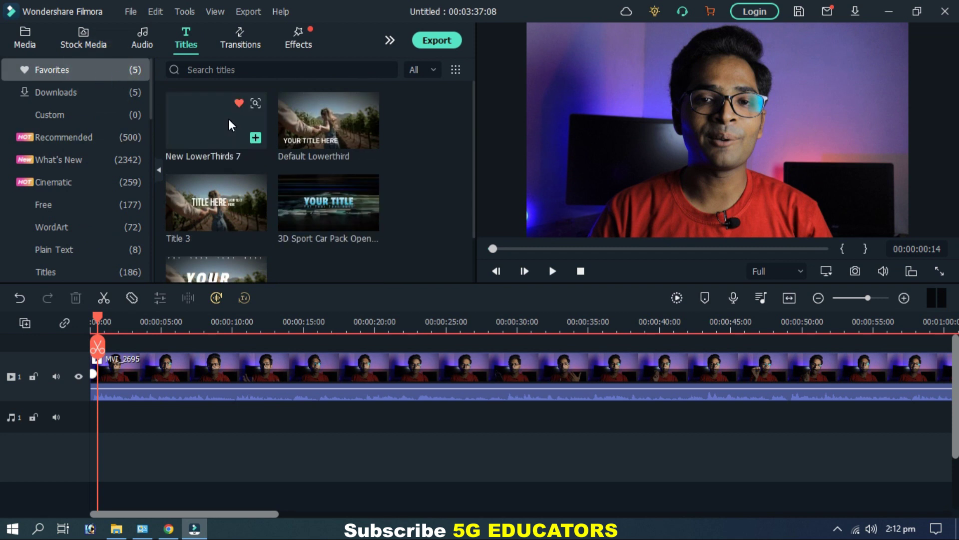
pyautogui.moveTo(238, 132)
pyautogui.click(224, 125)
pyautogui.click(256, 137)
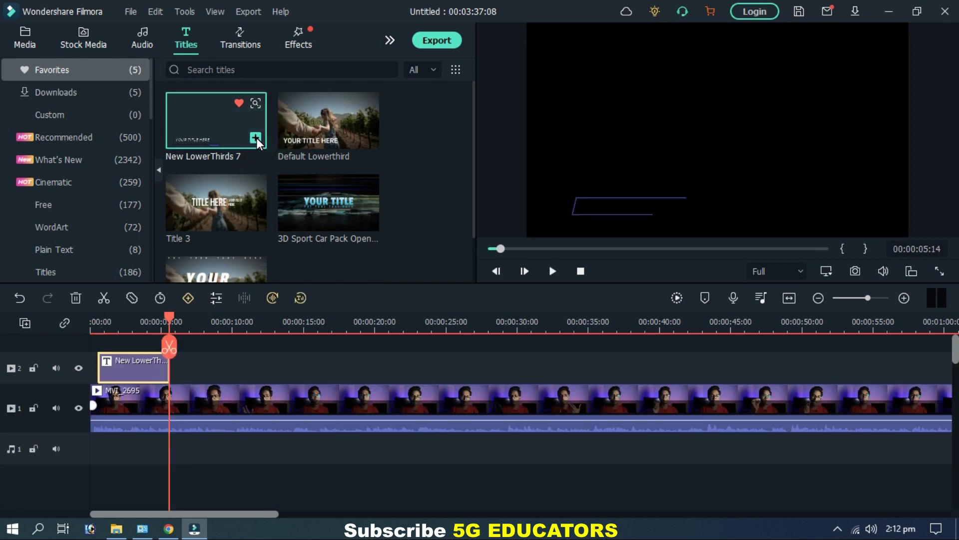
# Step: Replace the placeholder text of the New LowerThirds 7 title with the presenter's full name
pyautogui.click(131, 316)
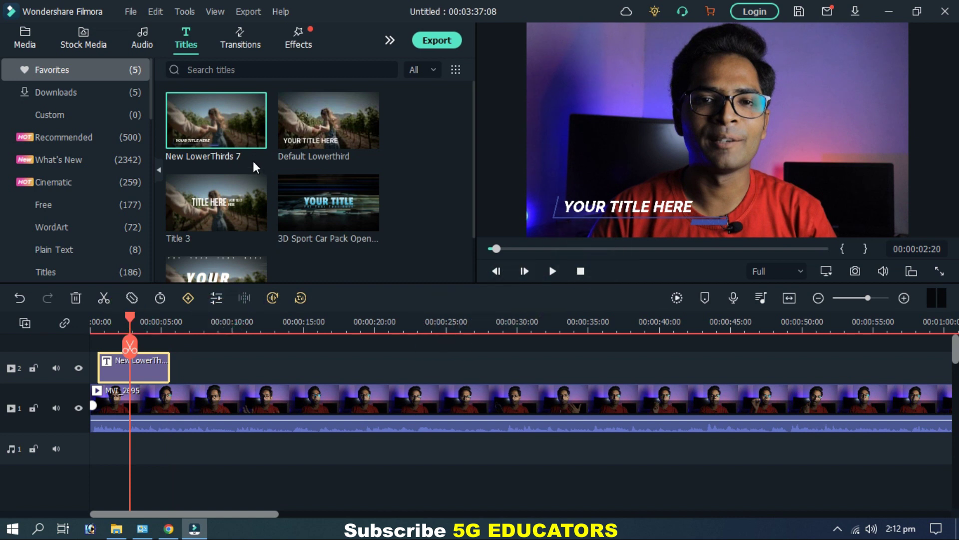
pyautogui.moveTo(256, 140)
pyautogui.click(624, 208)
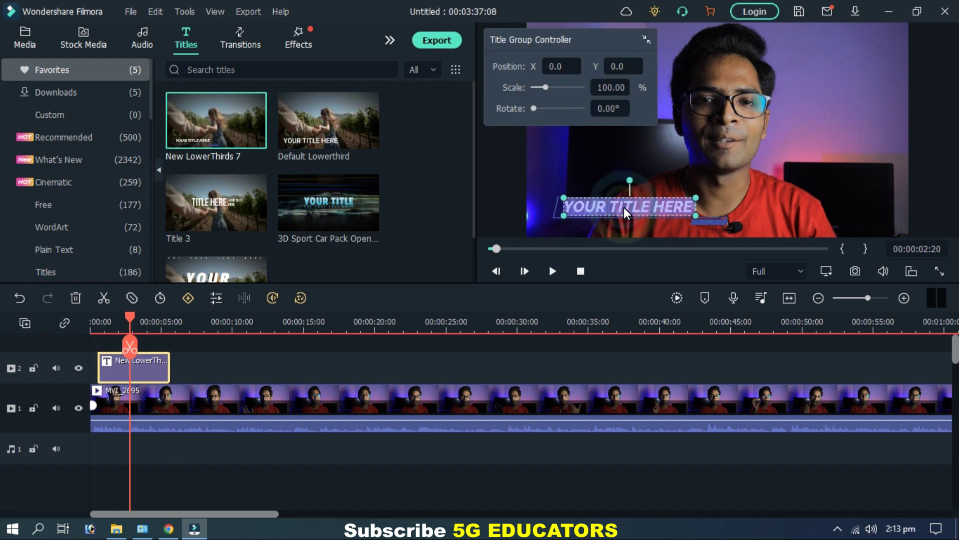
pyautogui.doubleClick(624, 207)
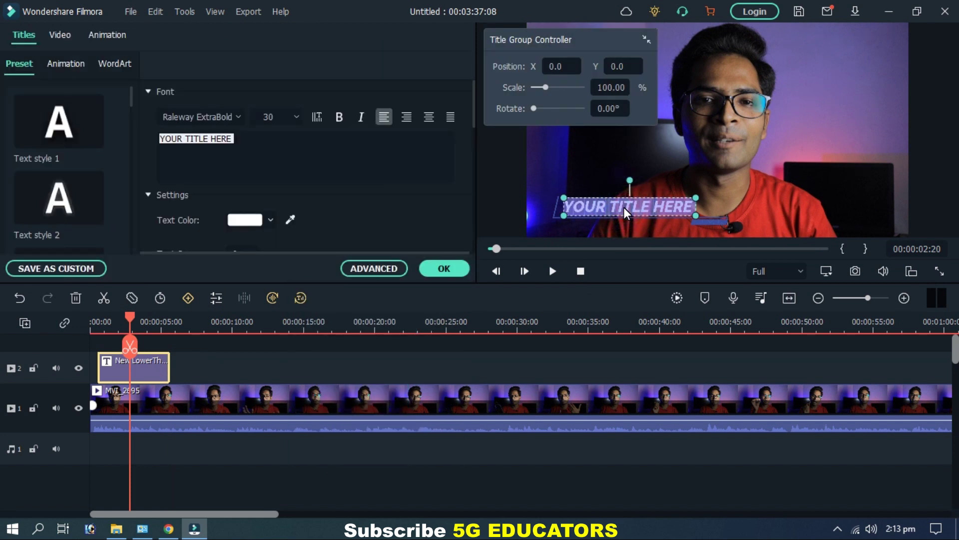
pyautogui.press('BackSpace')
pyautogui.write('Mu')
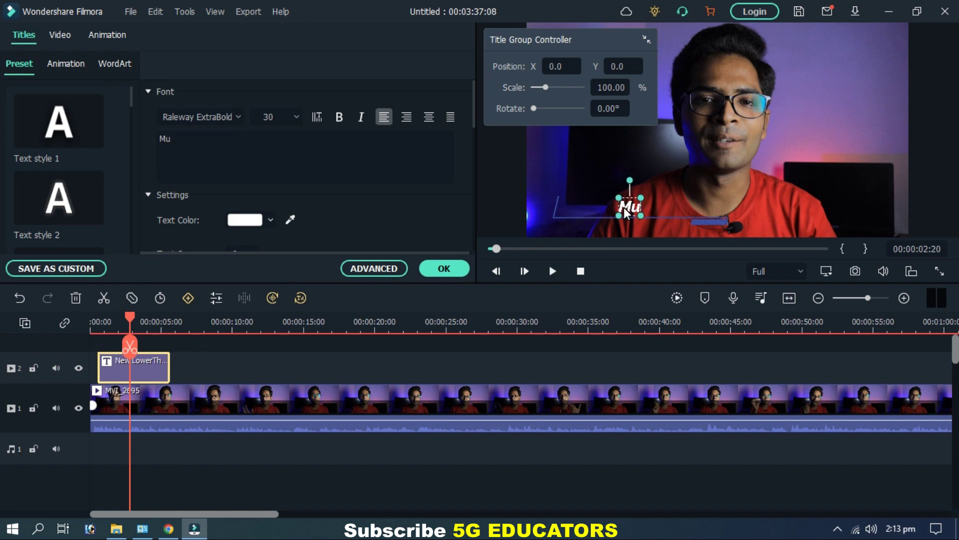
pyautogui.write('hammad Nafees')
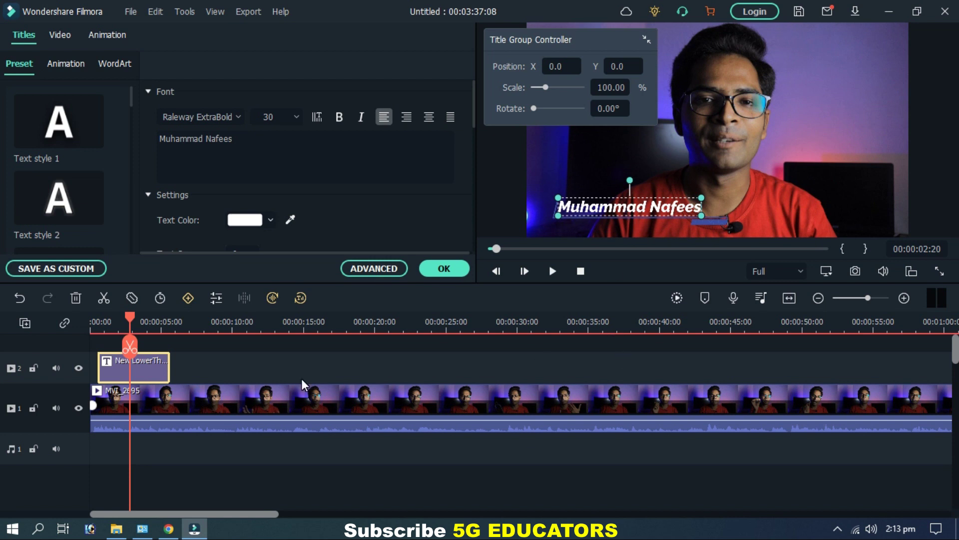
# Step: Preview the edited lower-third title from the start of the timeline up to about 00:00:03:08
pyautogui.click(129, 323)
pyautogui.moveTo(129, 323); pyautogui.dragTo(86, 321)
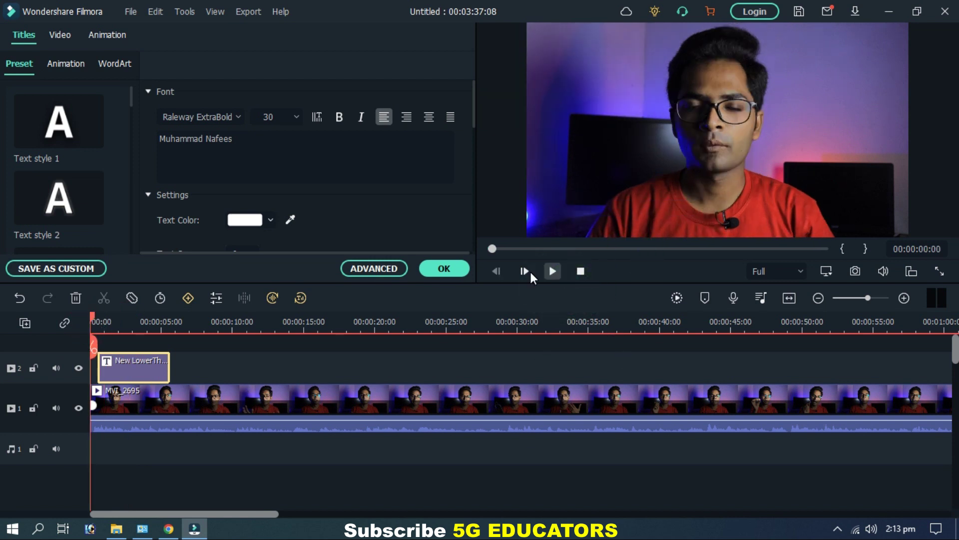
pyautogui.moveTo(95, 312); pyautogui.dragTo(137, 317)
# Step: Enlarge the title group to a scale of 115.94% and play it from the start of the timeline
pyautogui.click(593, 235)
pyautogui.click(603, 209)
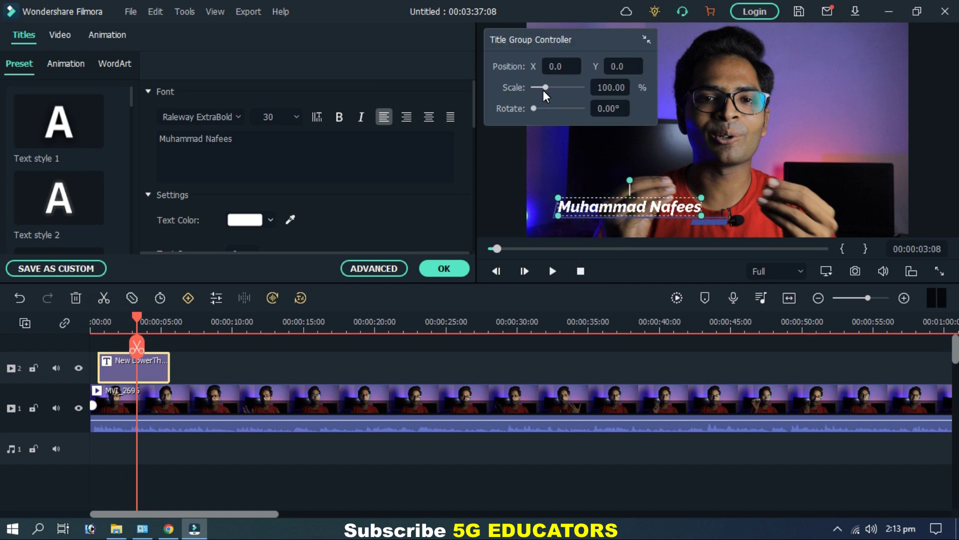
pyautogui.moveTo(545, 88); pyautogui.dragTo(548, 88)
pyautogui.moveTo(107, 317); pyautogui.dragTo(89, 321)
pyautogui.click(605, 270)
pyautogui.click(552, 271)
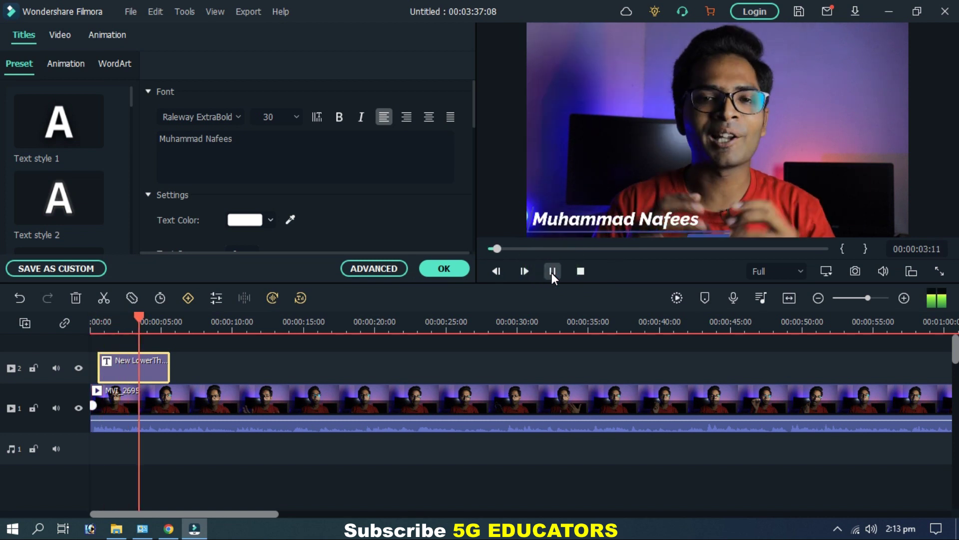
pyautogui.click(551, 271)
# Step: Set the title group's scale to 100%
pyautogui.click(562, 226)
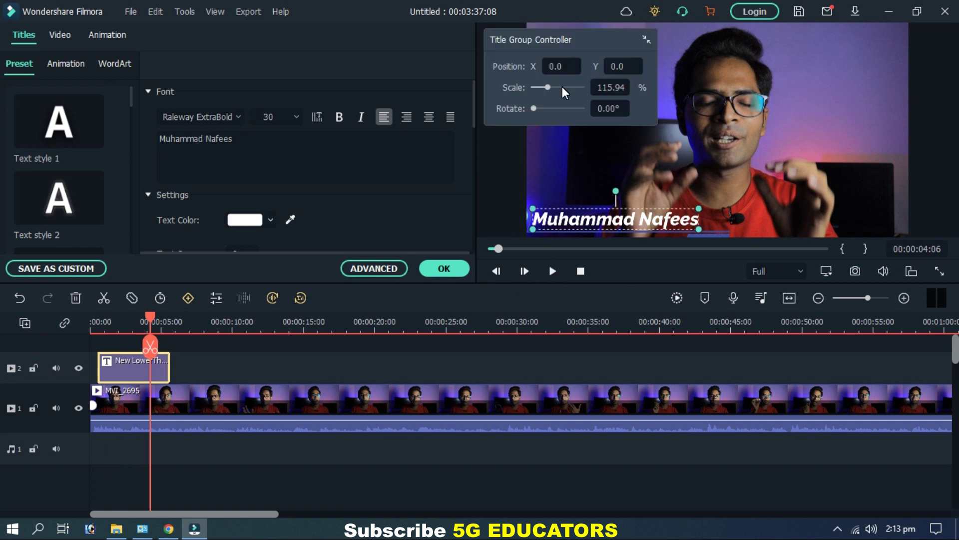
pyautogui.doubleClick(611, 90)
pyautogui.write('100')
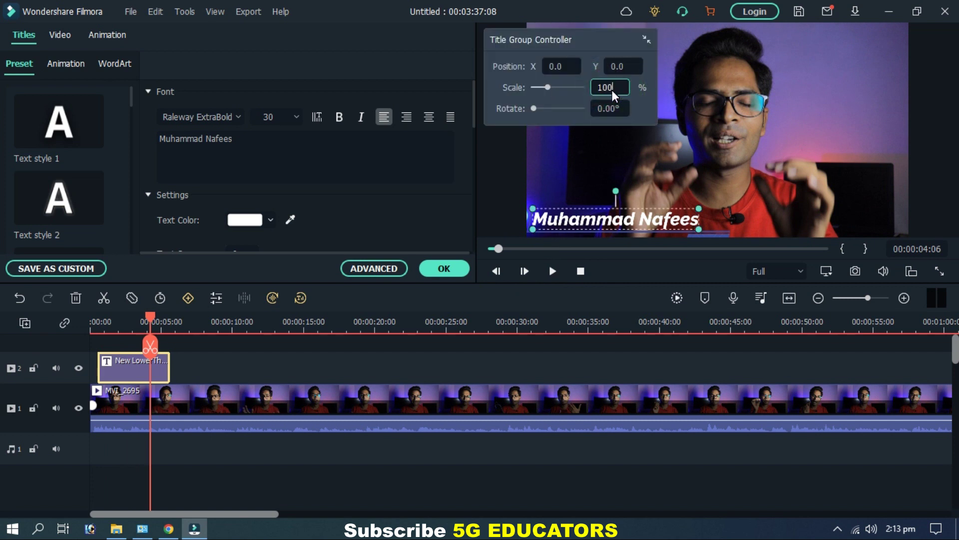
pyautogui.press('Return')
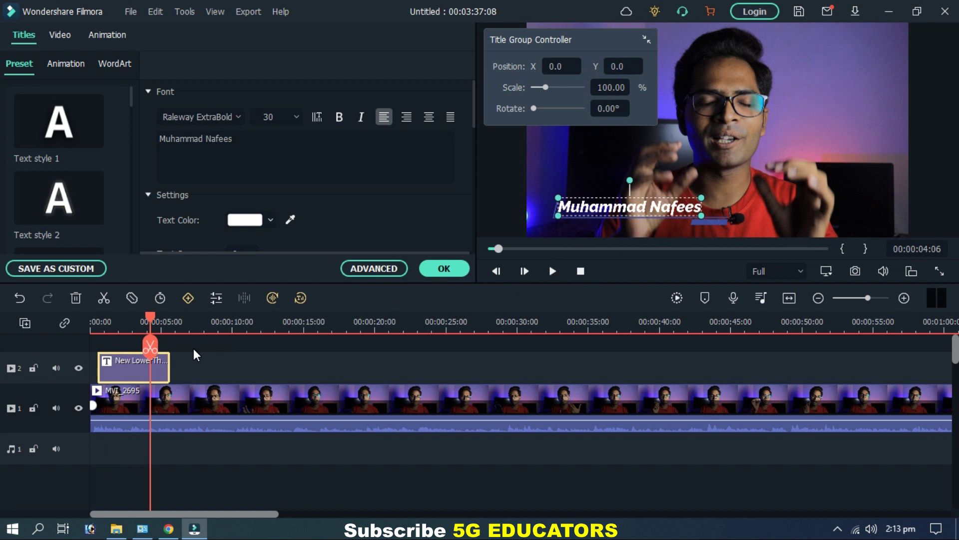
# Step: Play the video from the beginning through the title, stopping at about 00:00:04:11
pyautogui.moveTo(154, 322); pyautogui.dragTo(92, 321)
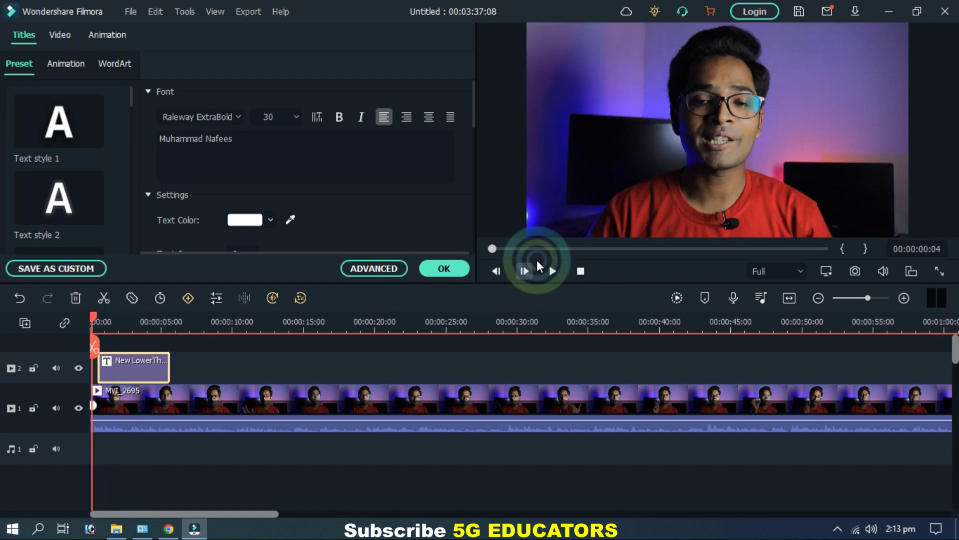
pyautogui.click(552, 271)
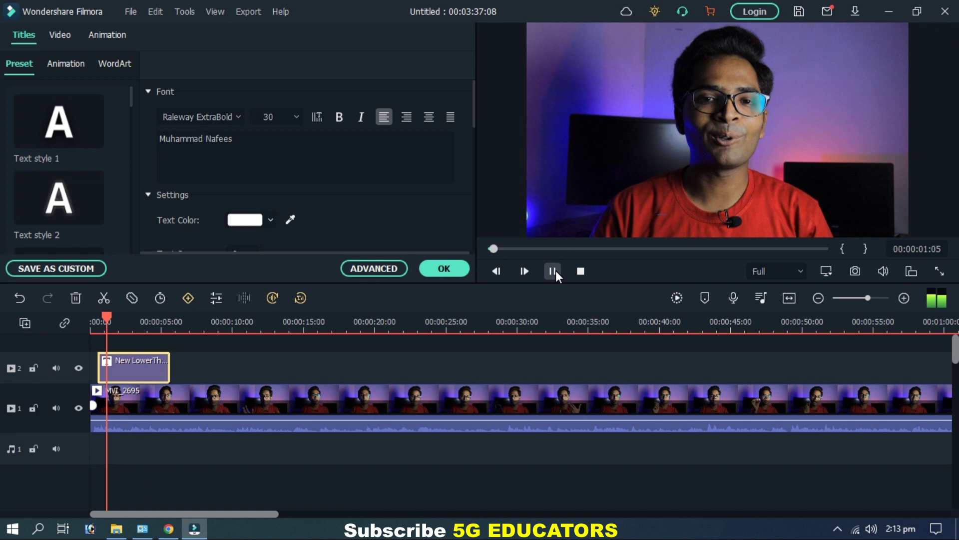
pyautogui.click(553, 271)
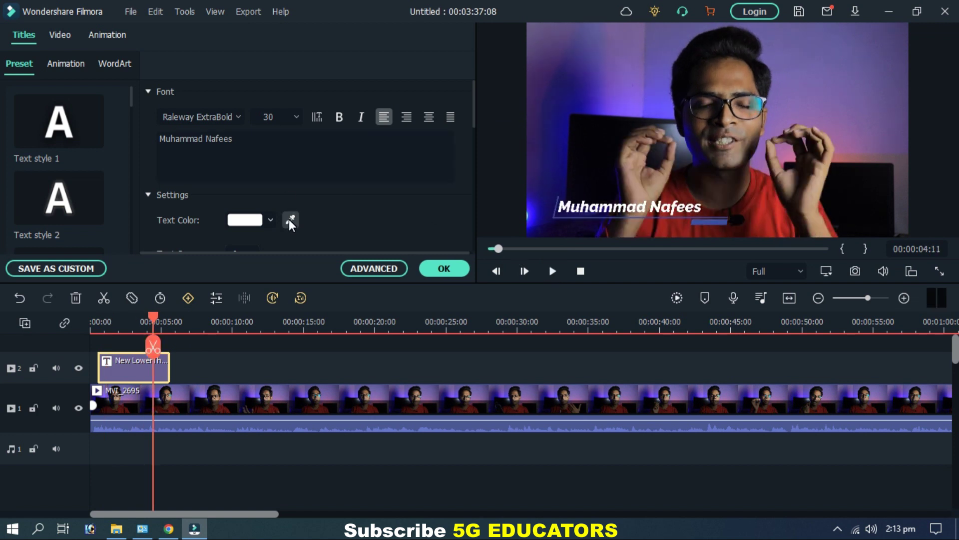
# Step: Examine the title's font, text colour, spacing, alignment, transform and compositing settings
pyautogui.click(240, 119)
pyautogui.click(277, 102)
pyautogui.click(335, 118)
pyautogui.moveTo(473, 113); pyautogui.dragTo(284, 152)
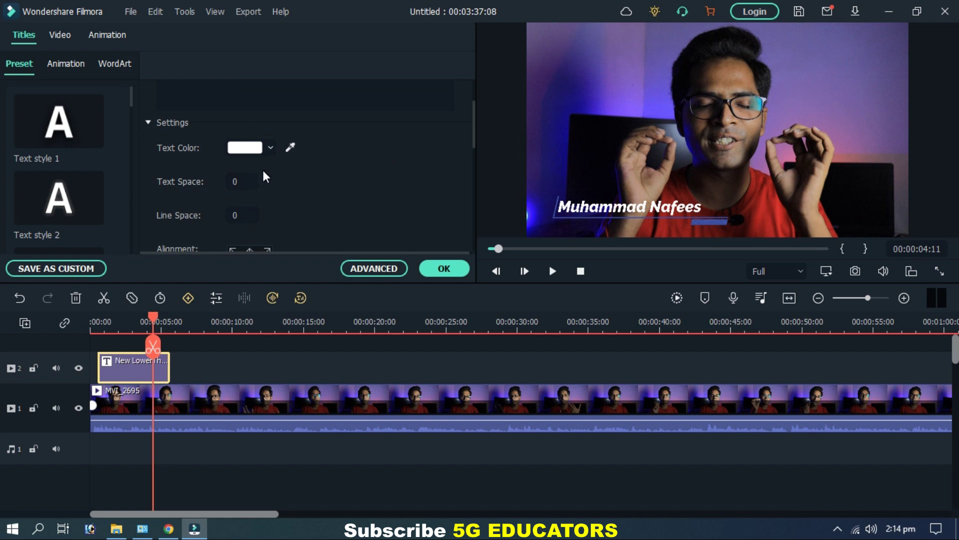
pyautogui.moveTo(474, 137); pyautogui.dragTo(392, 215)
pyautogui.click(250, 137)
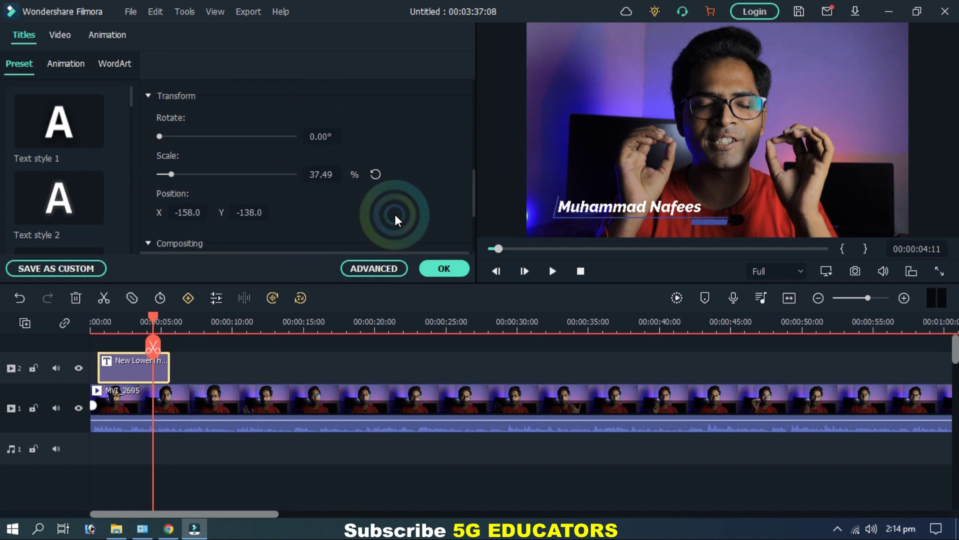
pyautogui.click(471, 203)
pyautogui.moveTo(473, 203); pyautogui.dragTo(472, 230)
pyautogui.moveTo(292, 209); pyautogui.dragTo(256, 207)
pyautogui.click(324, 213)
pyautogui.click(356, 213)
pyautogui.moveTo(475, 211); pyautogui.dragTo(468, 40)
# Step: Browse the title's text animations and choose the Round zoom out preset
pyautogui.click(66, 67)
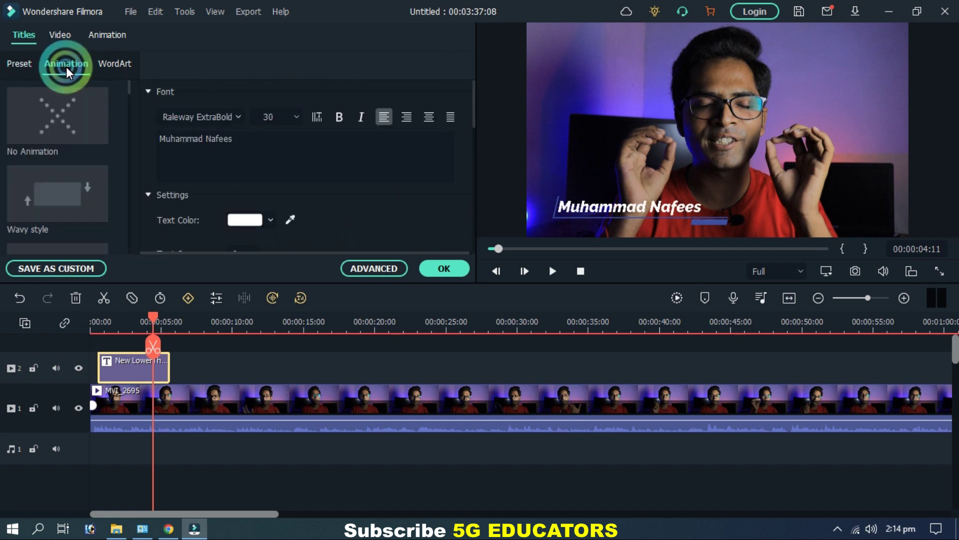
pyautogui.click(59, 185)
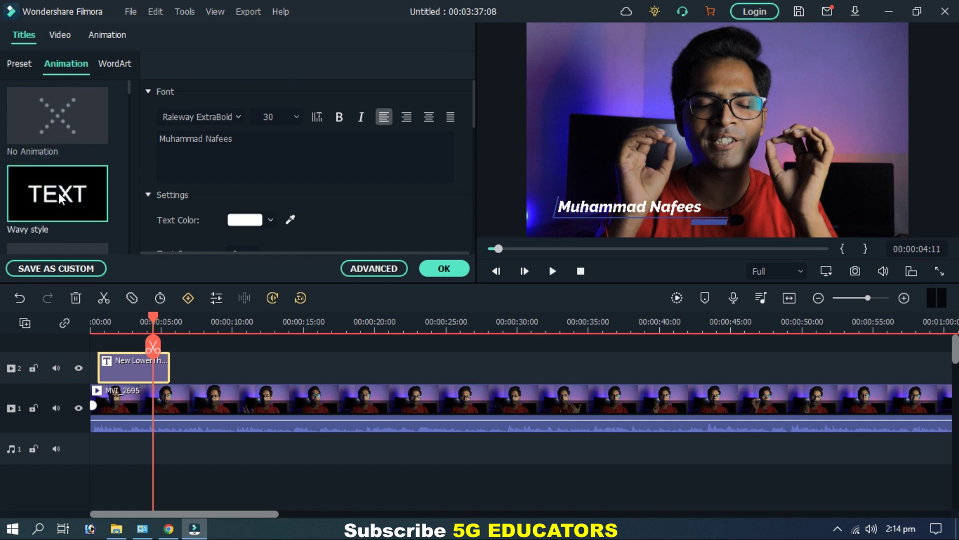
pyautogui.click(58, 193)
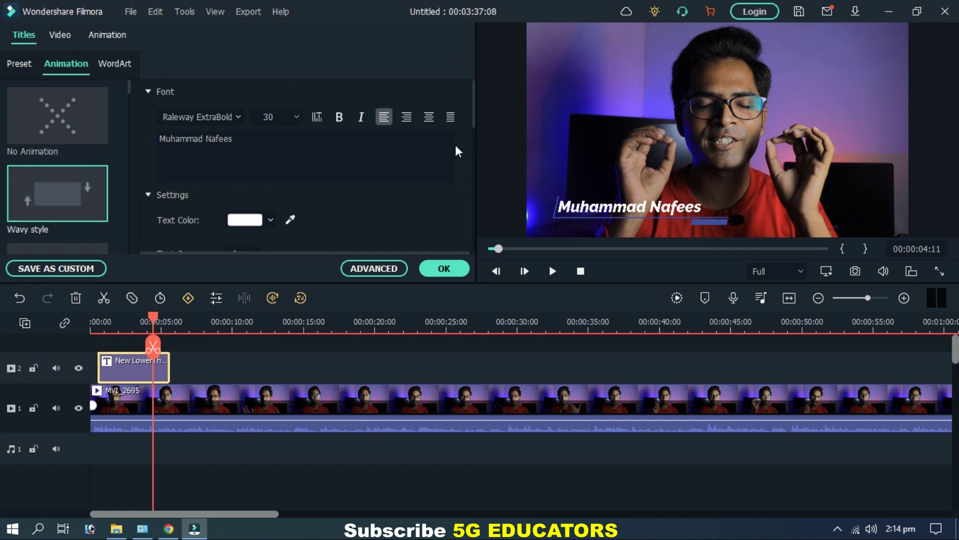
pyautogui.moveTo(475, 108); pyautogui.dragTo(101, 160)
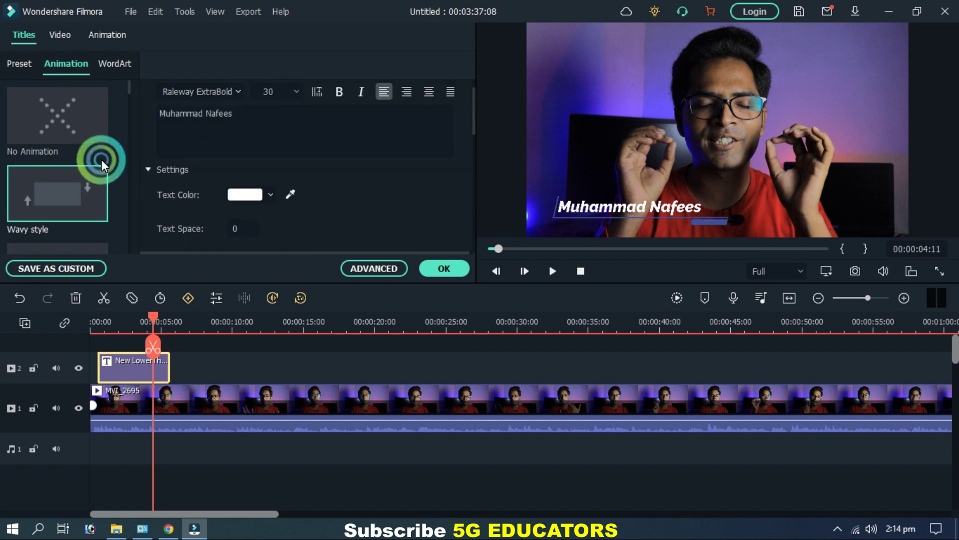
pyautogui.click(128, 91)
pyautogui.moveTo(128, 91); pyautogui.dragTo(126, 128)
pyautogui.click(97, 138)
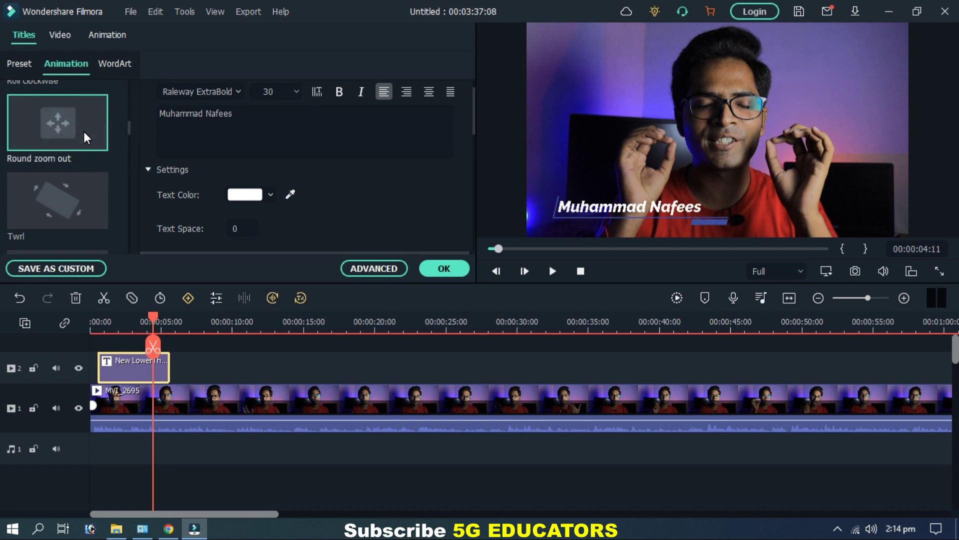
# Step: Preview the title from the start of the timeline and accept its settings
pyautogui.click(552, 271)
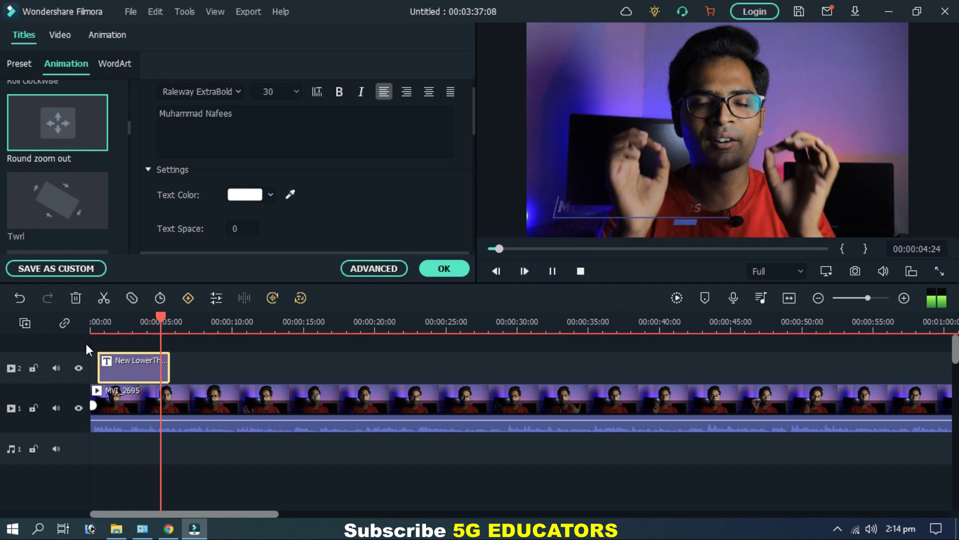
pyautogui.click(95, 328)
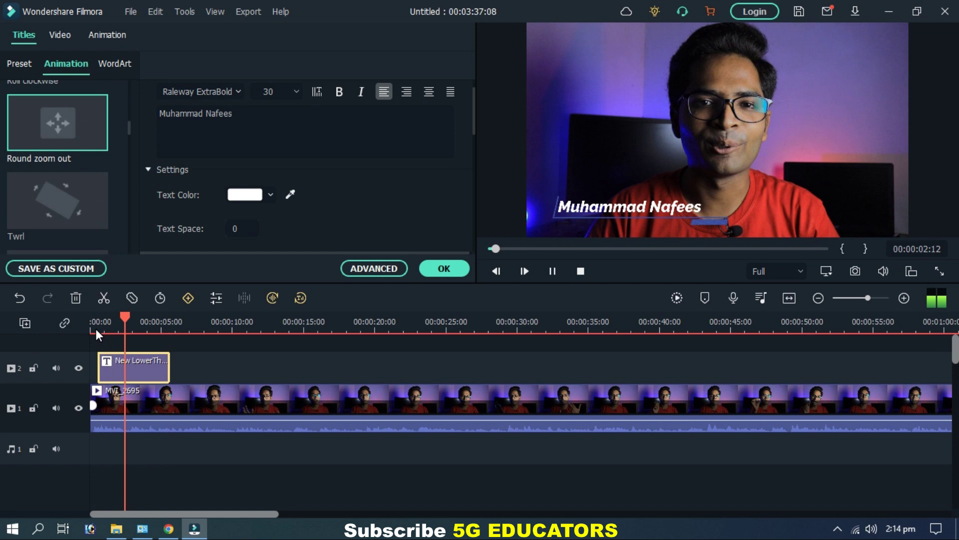
pyautogui.press('space')
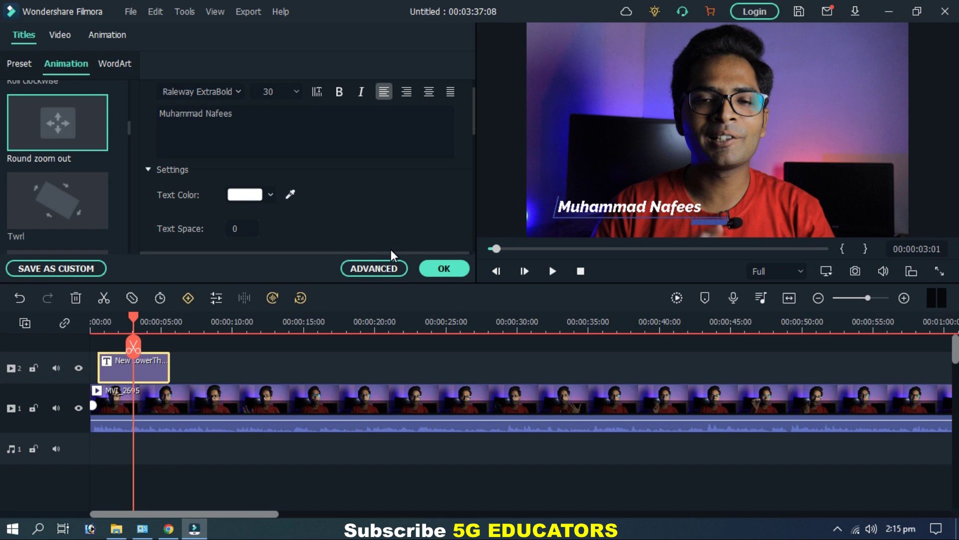
pyautogui.click(458, 267)
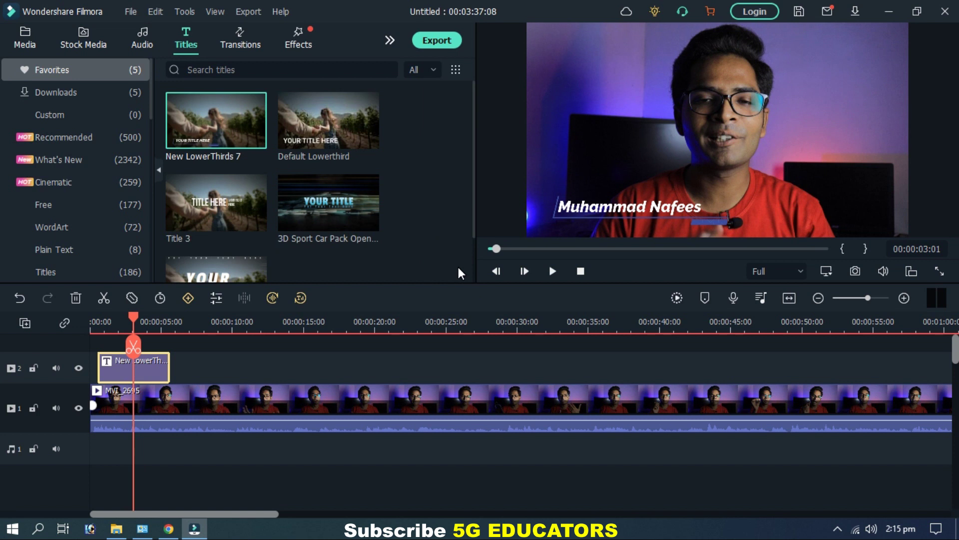
# Step: Split the MVI_2695 clip at 00:00:10:19 and select the part after the cut
pyautogui.click(244, 322)
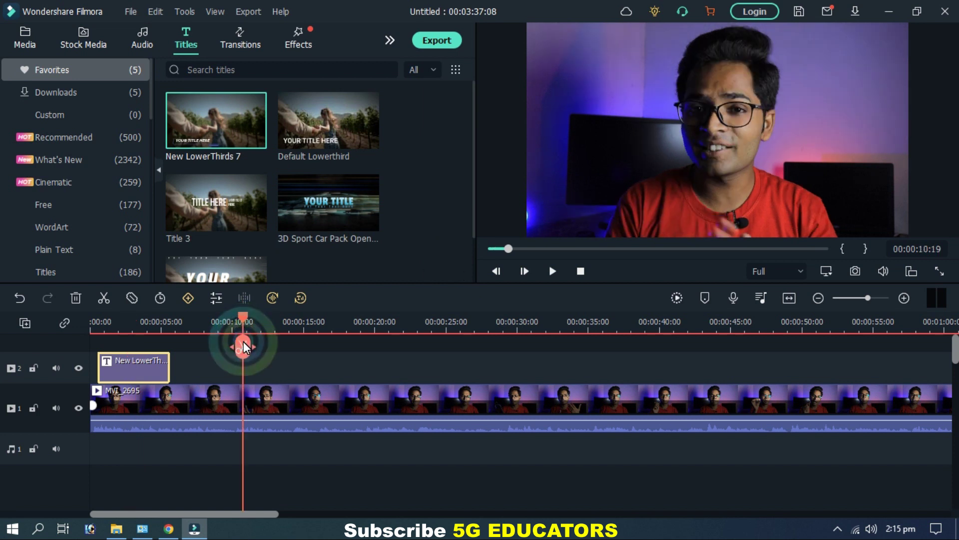
pyautogui.click(244, 344)
pyautogui.click(220, 398)
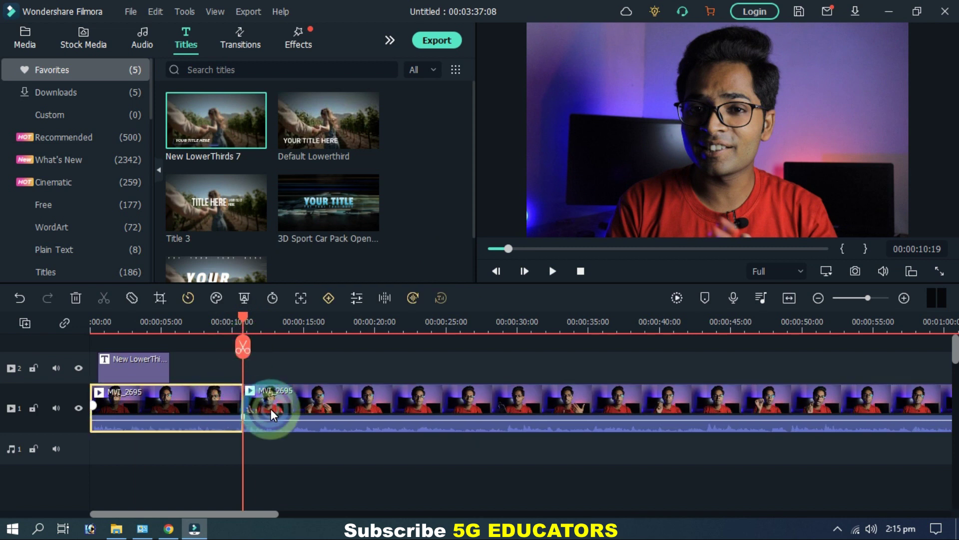
pyautogui.click(257, 398)
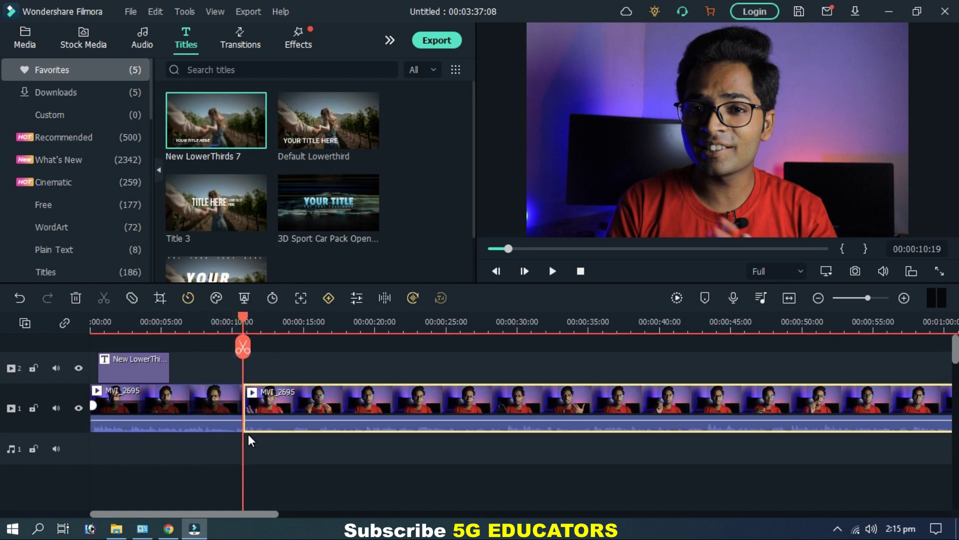
# Step: Download the Dissolve, 3D Sport Car Pack and Transition06 transitions from the Recommended category
pyautogui.click(244, 44)
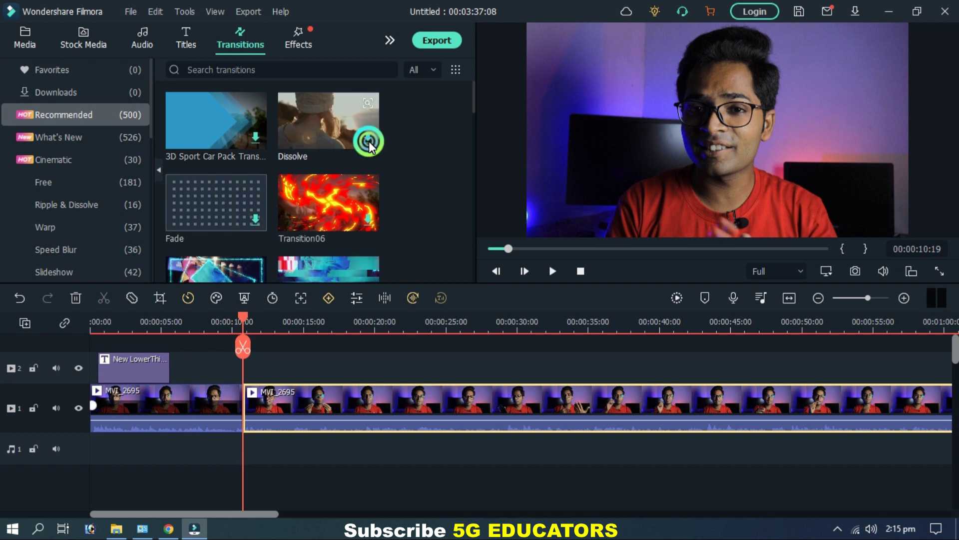
pyautogui.click(369, 141)
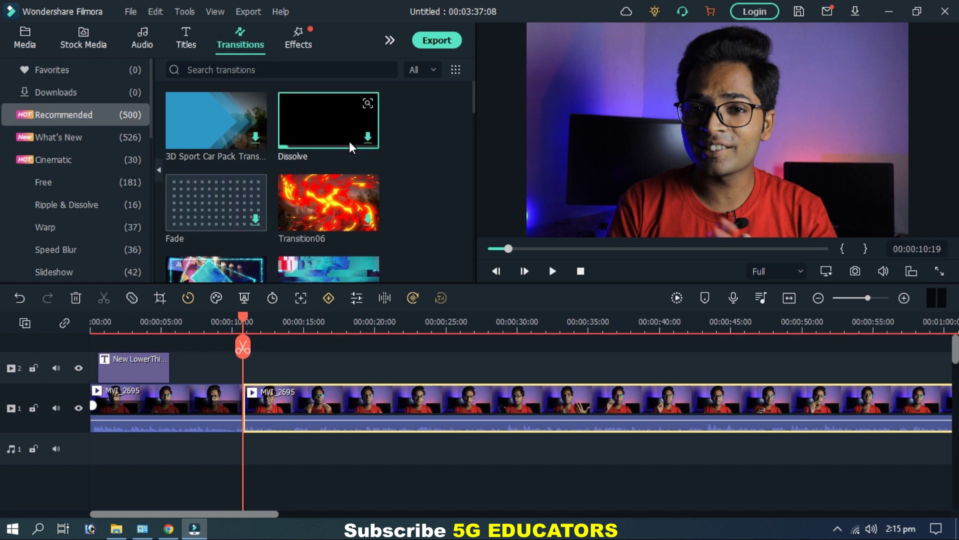
pyautogui.click(258, 139)
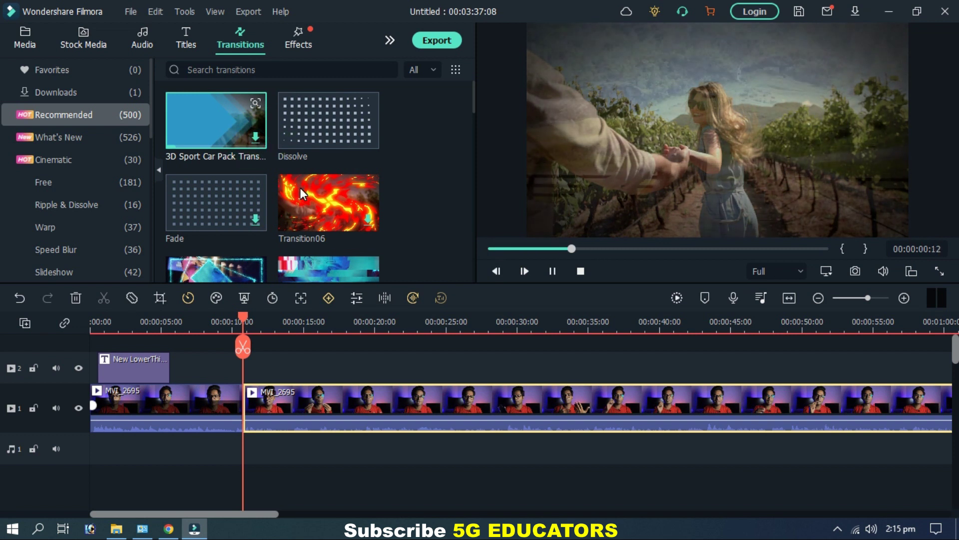
pyautogui.click(370, 224)
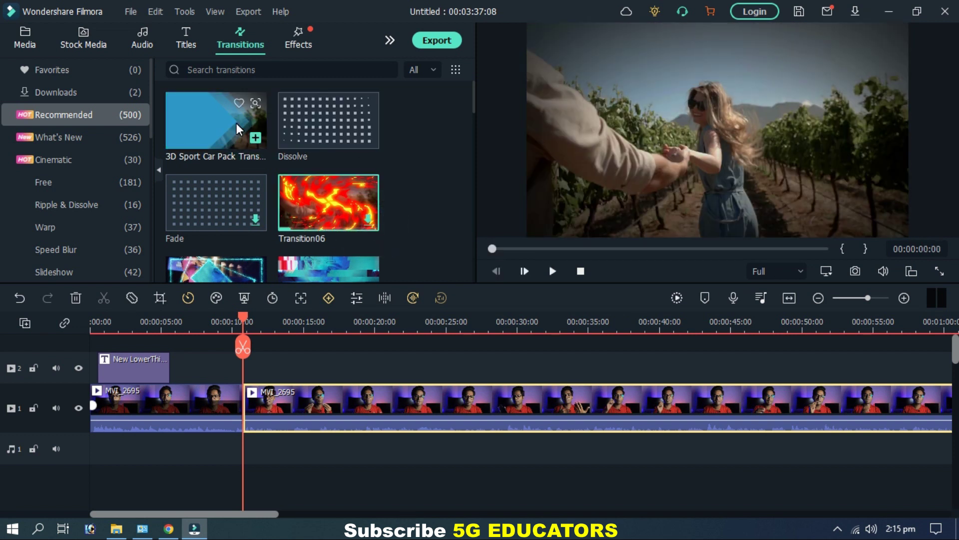
# Step: Place the 3D Sport Car Pack transition on the cut between the two MVI_2695 clips and play across it
pyautogui.moveTo(223, 122); pyautogui.dragTo(237, 401)
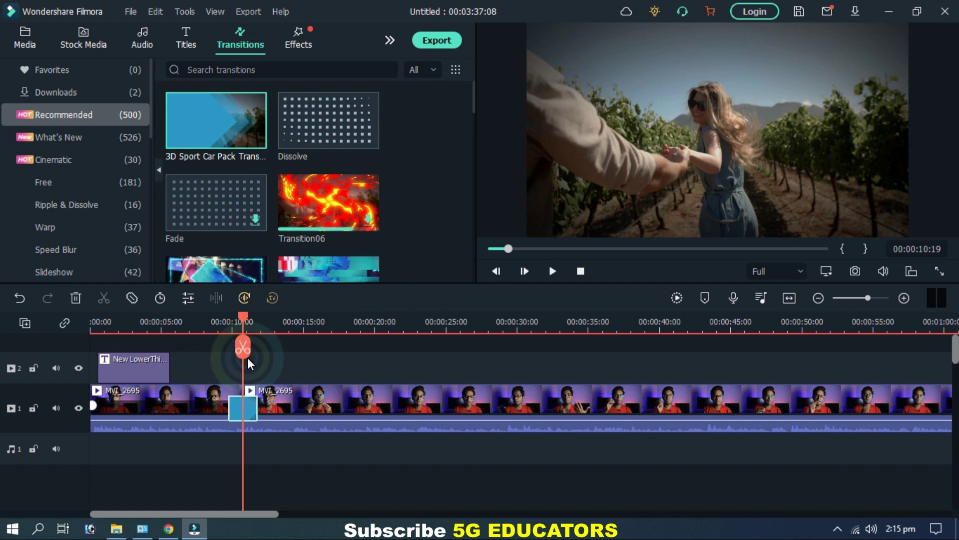
pyautogui.moveTo(247, 358); pyautogui.dragTo(230, 358)
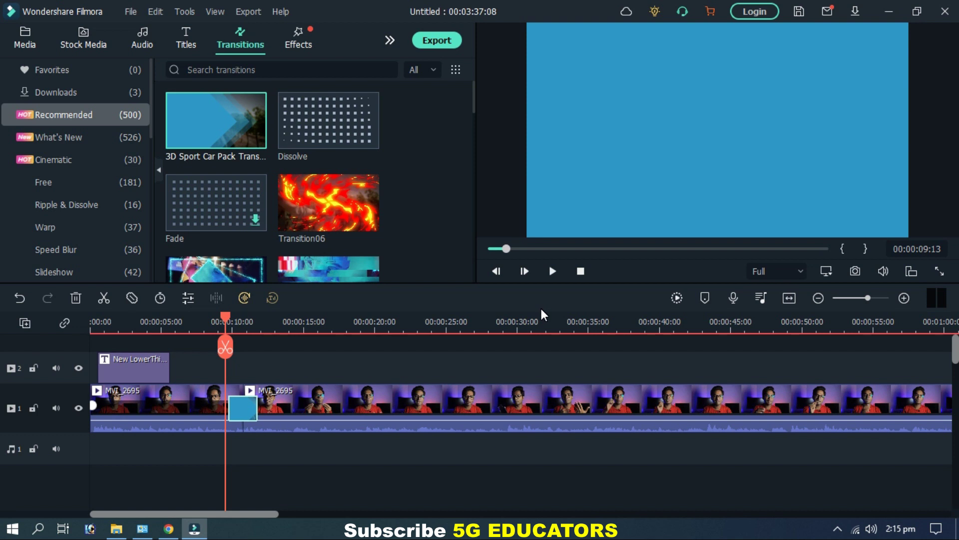
pyautogui.click(553, 271)
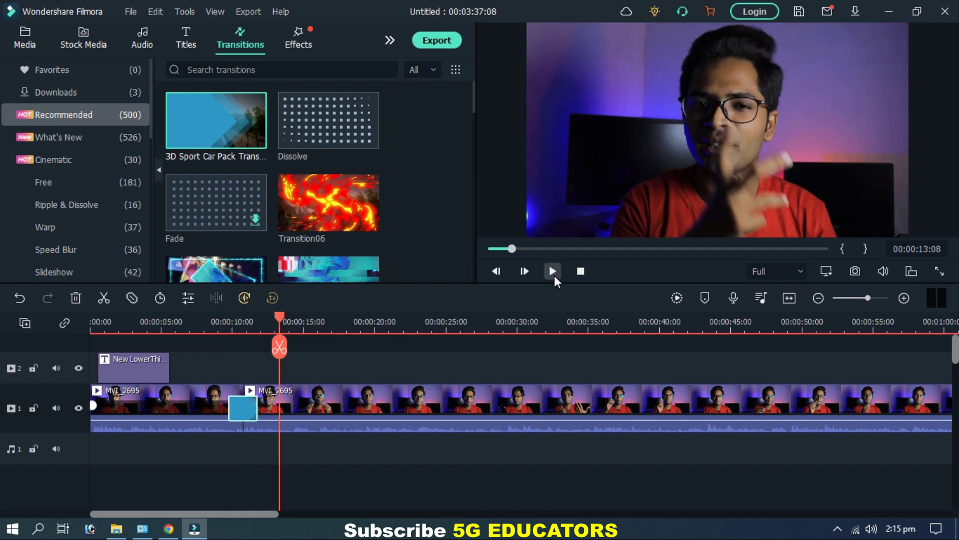
# Step: Shorten the 3D Sport Car Pack transition on the cut between the two MVI_2695 clips
pyautogui.moveTo(256, 408); pyautogui.dragTo(251, 407)
pyautogui.click(249, 406)
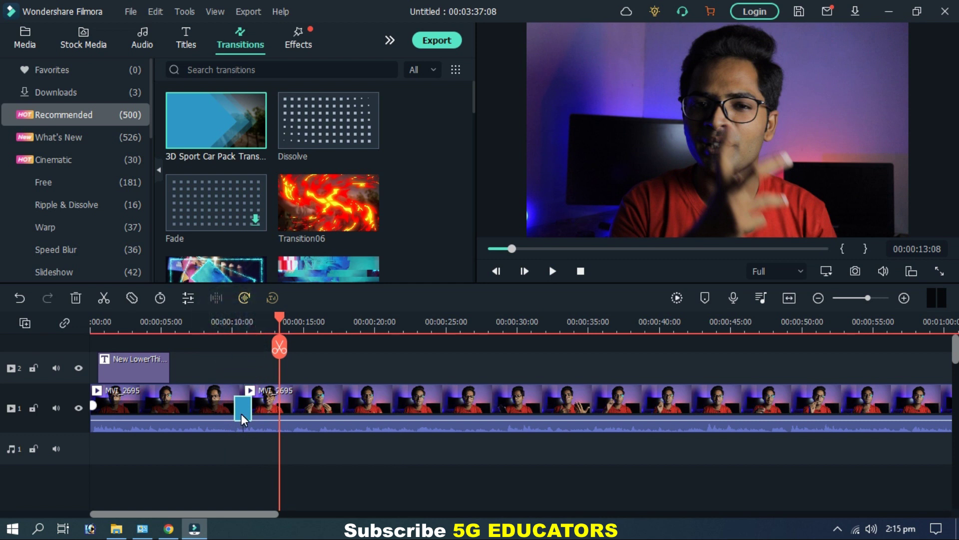
pyautogui.moveTo(253, 409)
pyautogui.mouseDown()
pyautogui.moveTo(276, 410)
pyautogui.moveTo(254, 409)
pyautogui.mouseUp()
# Step: Download the Linear 4 transition and put it on the cut between the MVI_2695 clips in place of the existing transition
pyautogui.moveTo(471, 99); pyautogui.dragTo(473, 142)
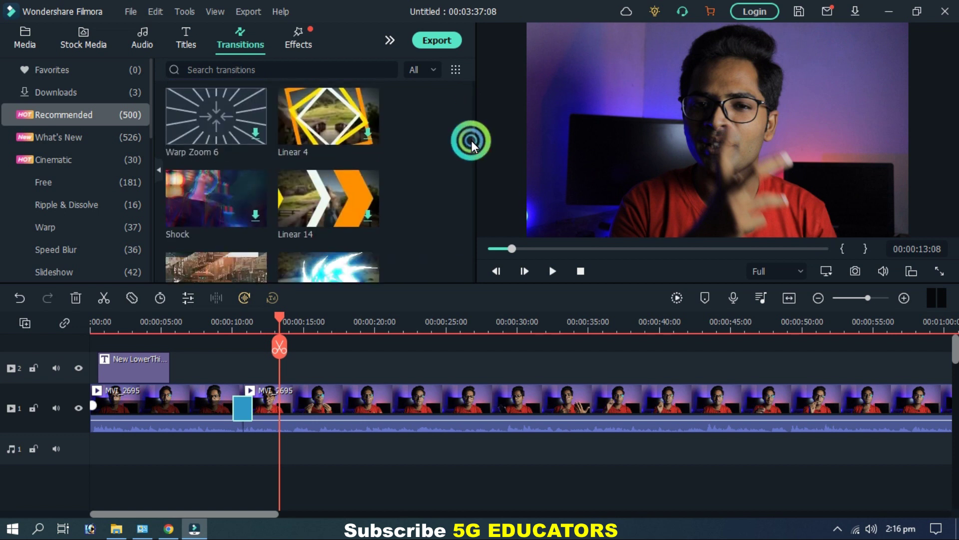
pyautogui.click(366, 134)
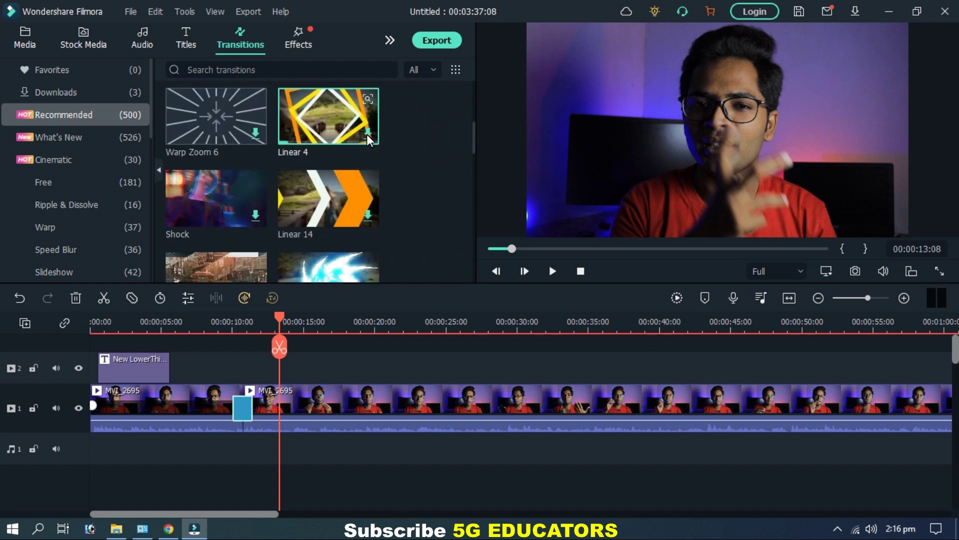
pyautogui.moveTo(244, 412); pyautogui.dragTo(245, 412)
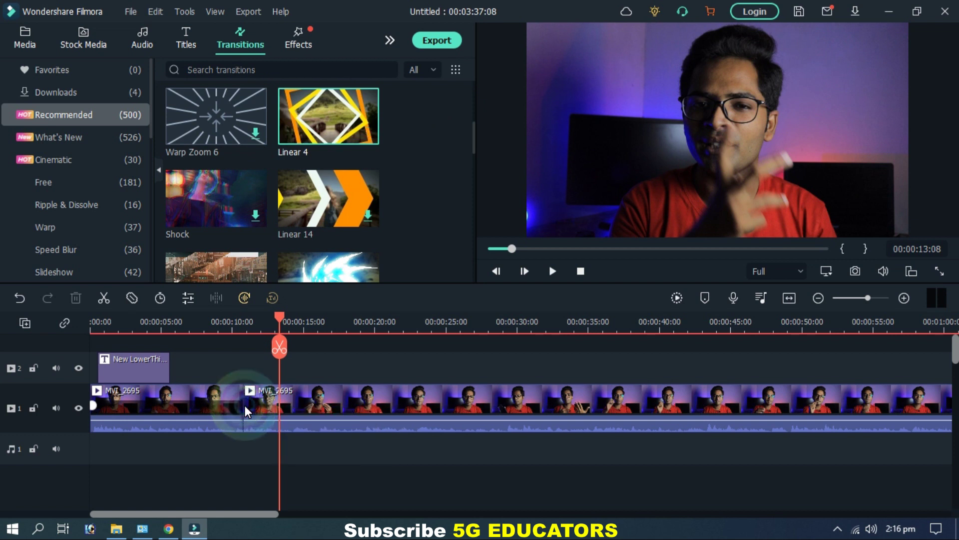
pyautogui.moveTo(343, 127); pyautogui.dragTo(244, 411)
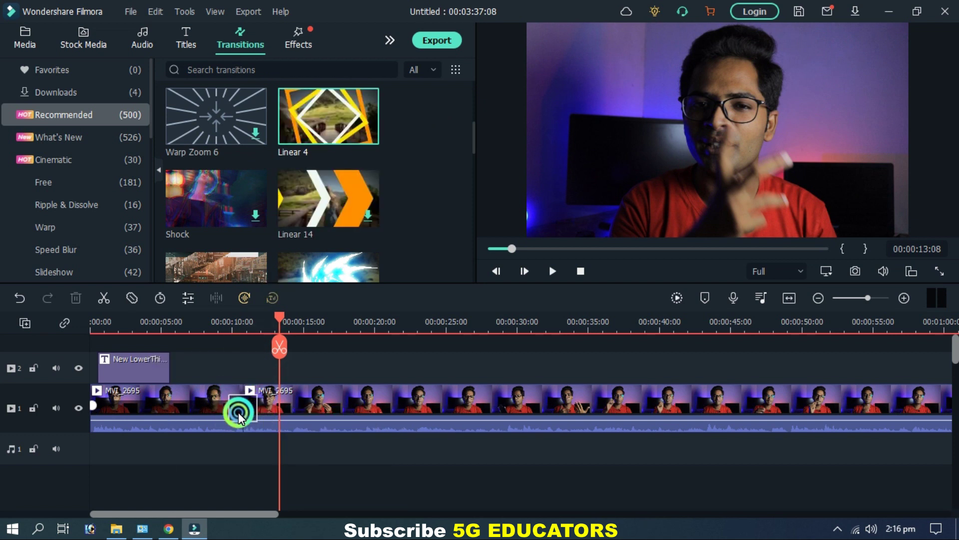
# Step: Preview the Linear 4 transition by playing from just before the cut
pyautogui.click(233, 321)
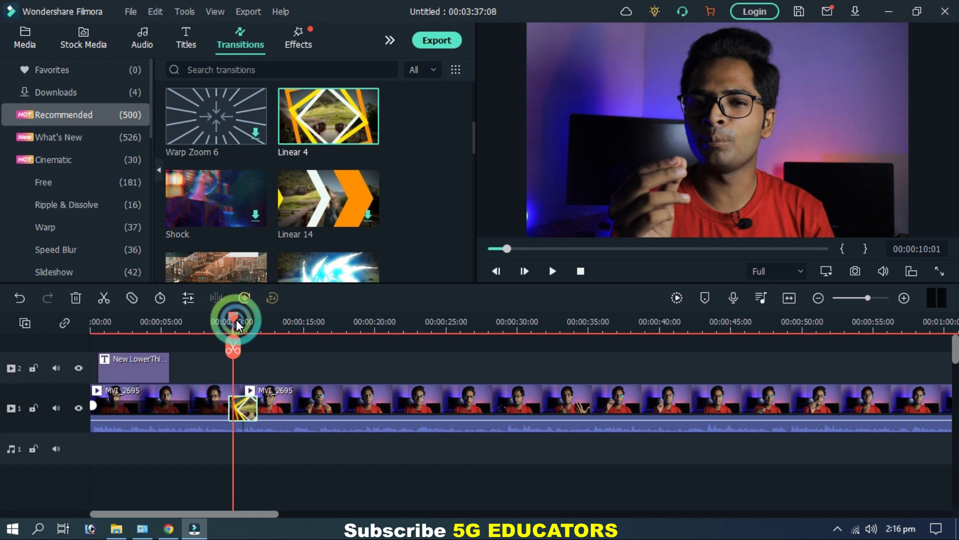
pyautogui.click(226, 321)
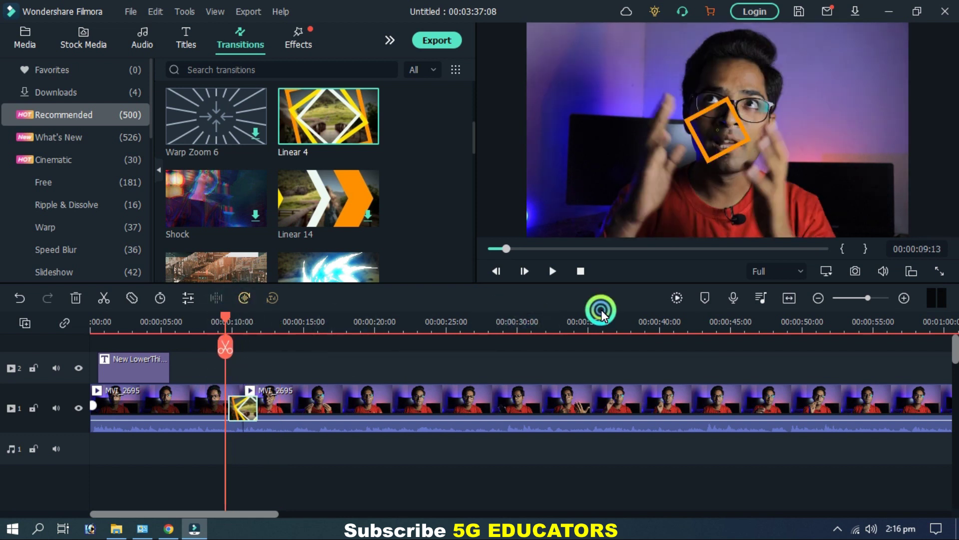
pyautogui.click(553, 271)
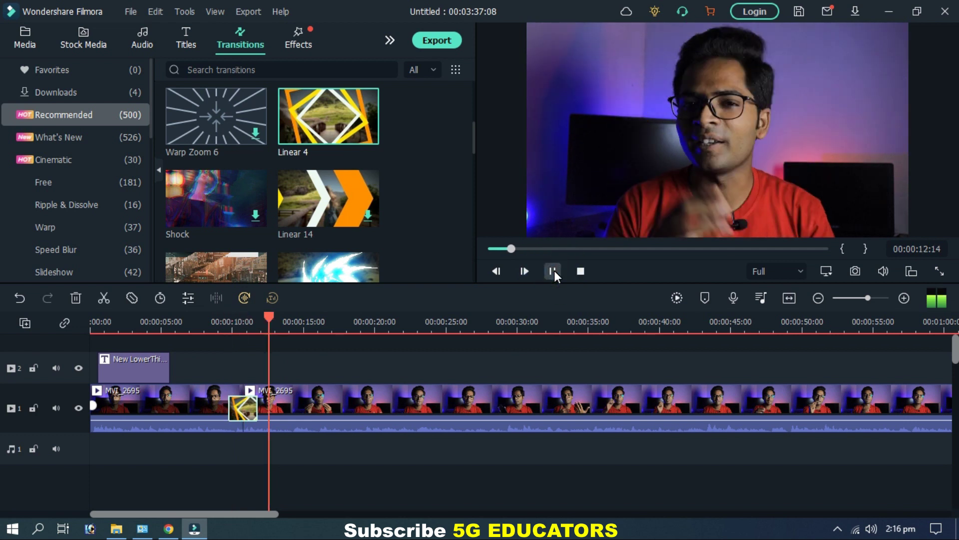
pyautogui.click(554, 271)
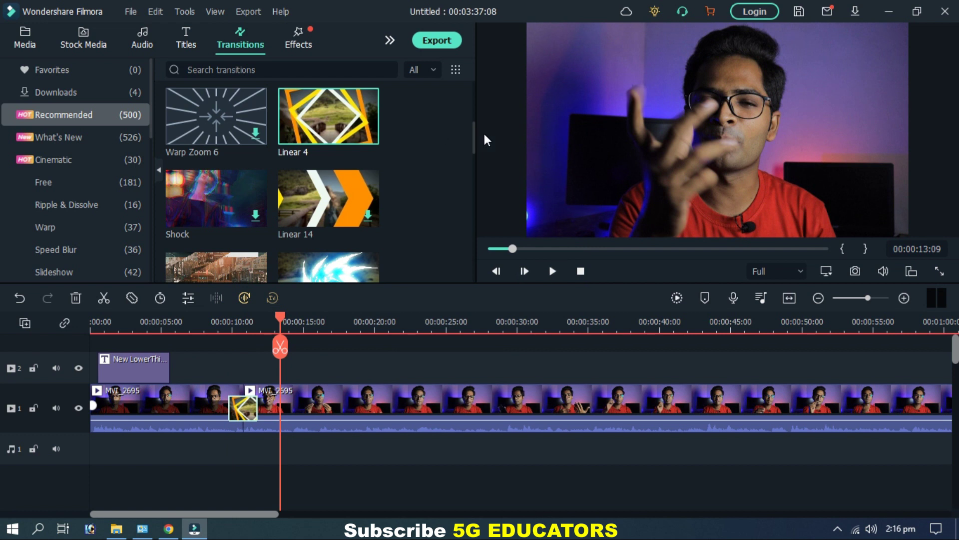
# Step: Select the first MVI_2695 clip and download the two 3D Sport Car Pack overlay effects from the Recommended category
pyautogui.moveTo(476, 140); pyautogui.dragTo(482, 73)
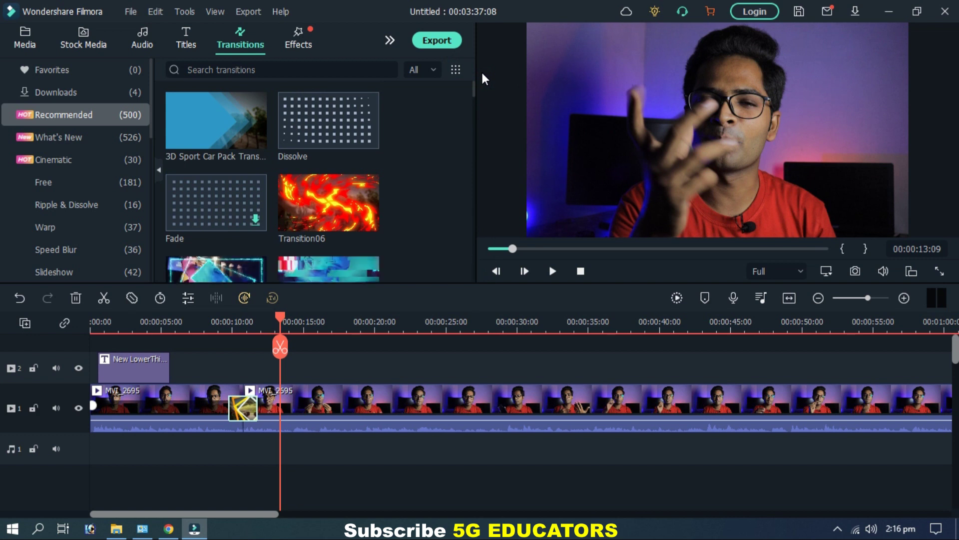
pyautogui.moveTo(279, 320); pyautogui.dragTo(132, 328)
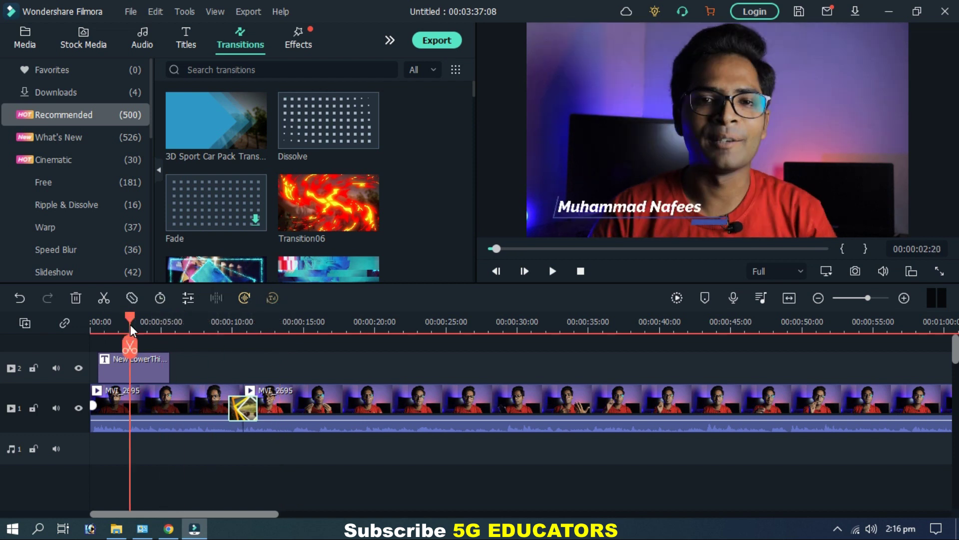
pyautogui.click(154, 409)
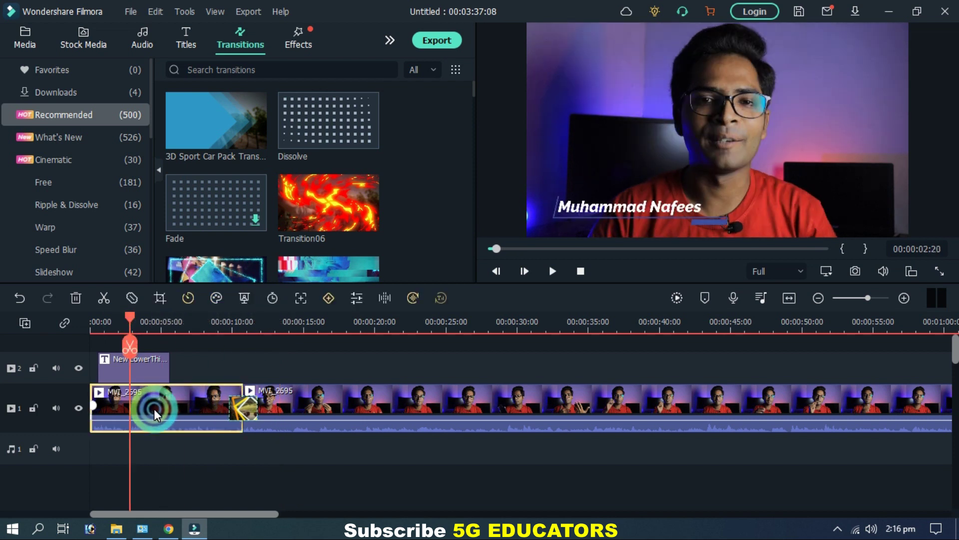
pyautogui.click(300, 41)
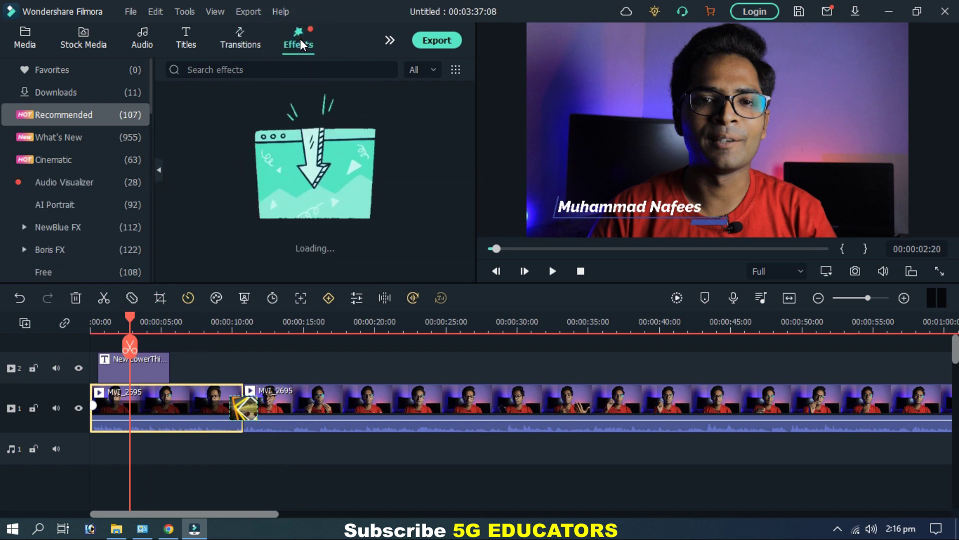
pyautogui.moveTo(241, 144)
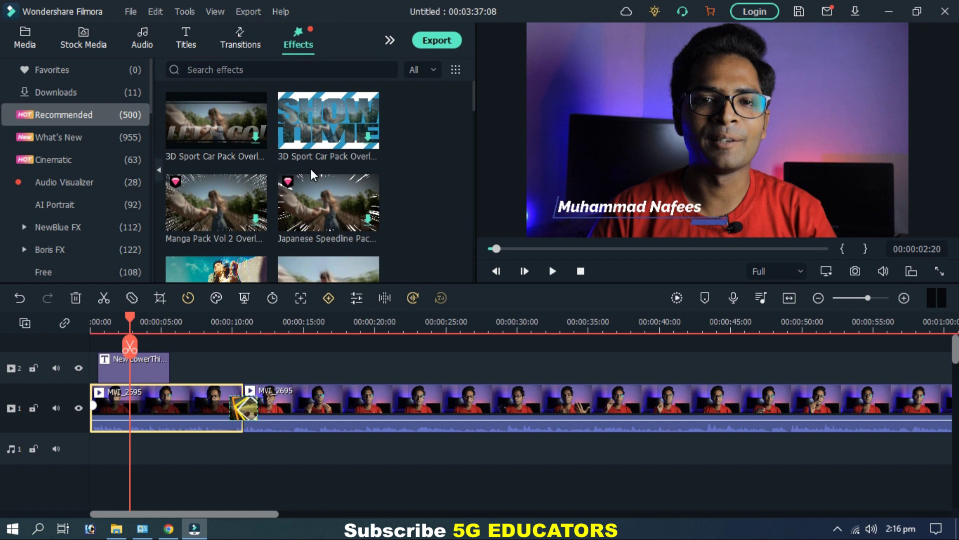
pyautogui.click(343, 133)
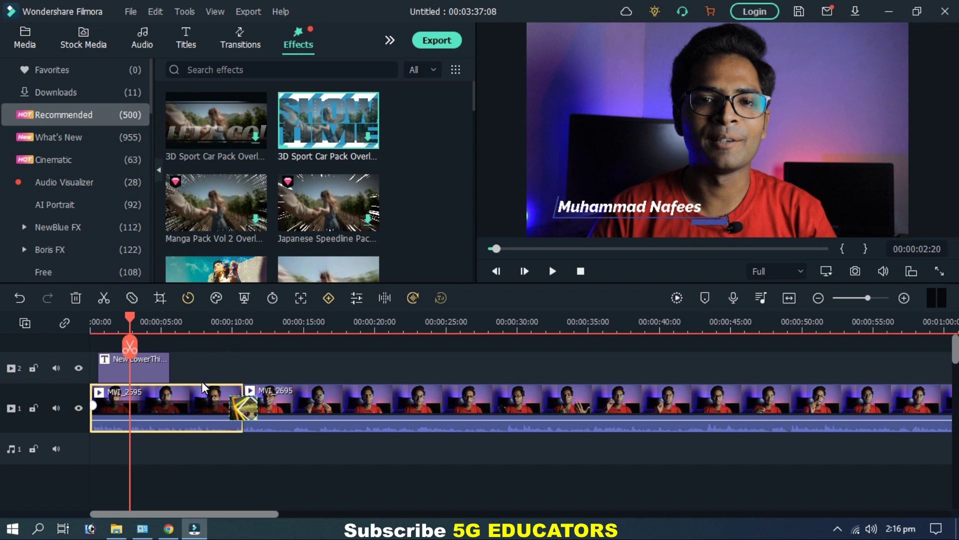
pyautogui.click(370, 139)
pyautogui.click(254, 139)
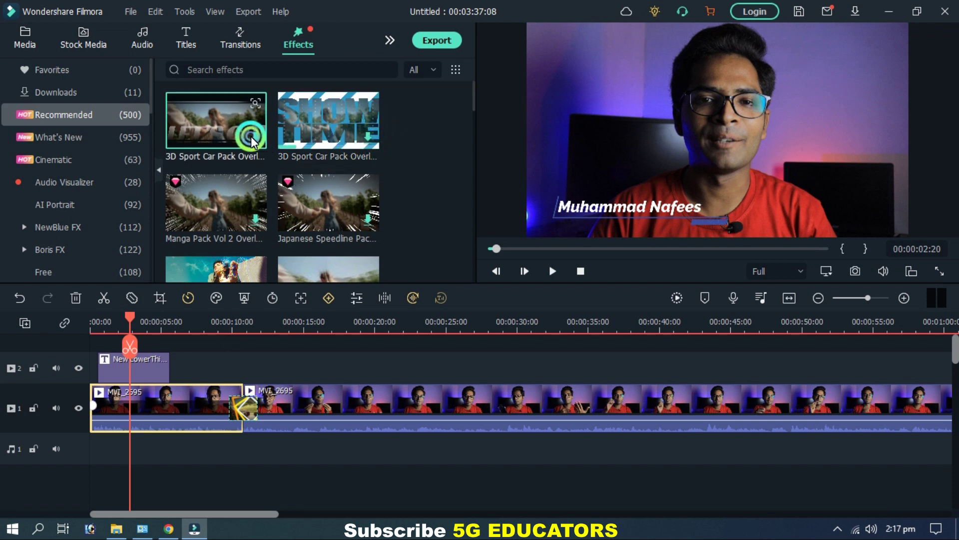
# Step: Preview the recommended Blur effect and apply it to the first MVI_2695 clip
pyautogui.click(472, 81)
pyautogui.moveTo(472, 82); pyautogui.dragTo(473, 120)
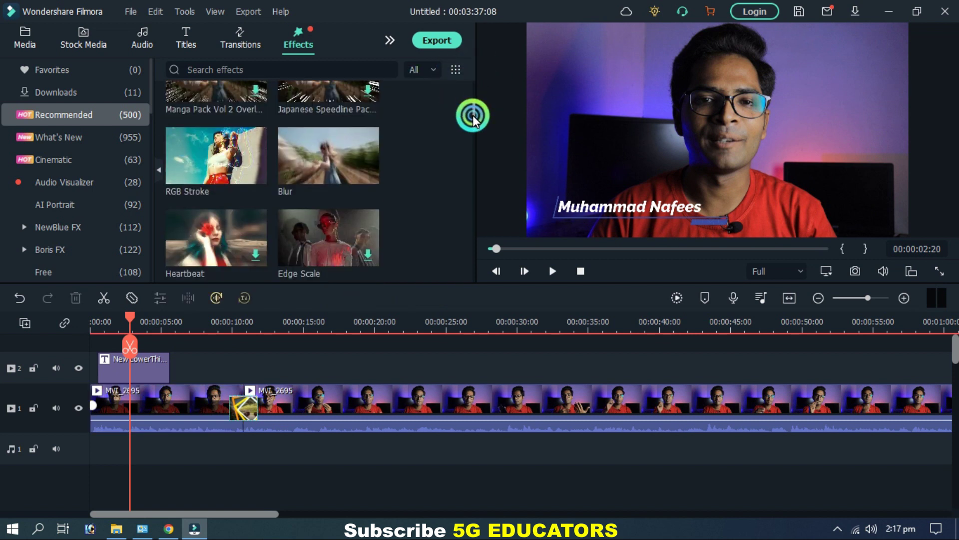
pyautogui.click(306, 163)
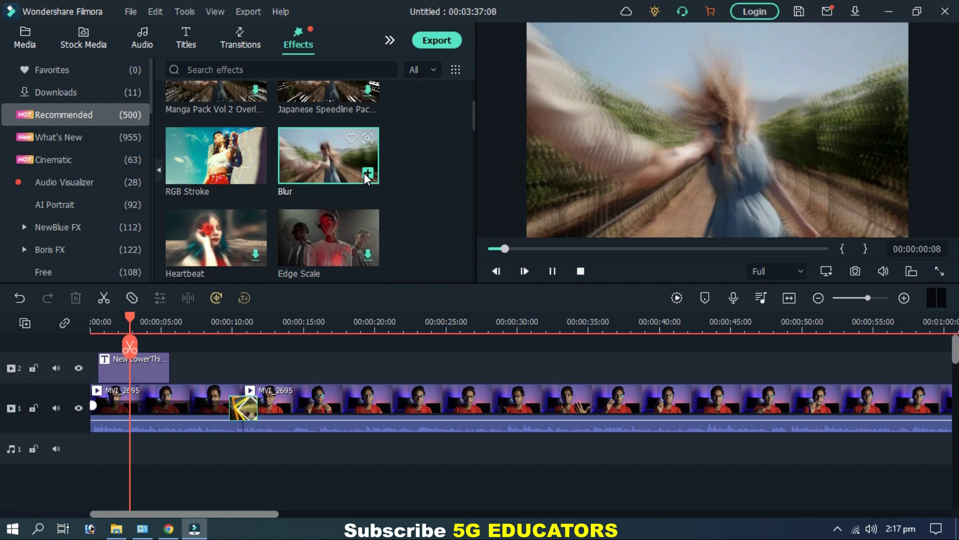
pyautogui.click(250, 161)
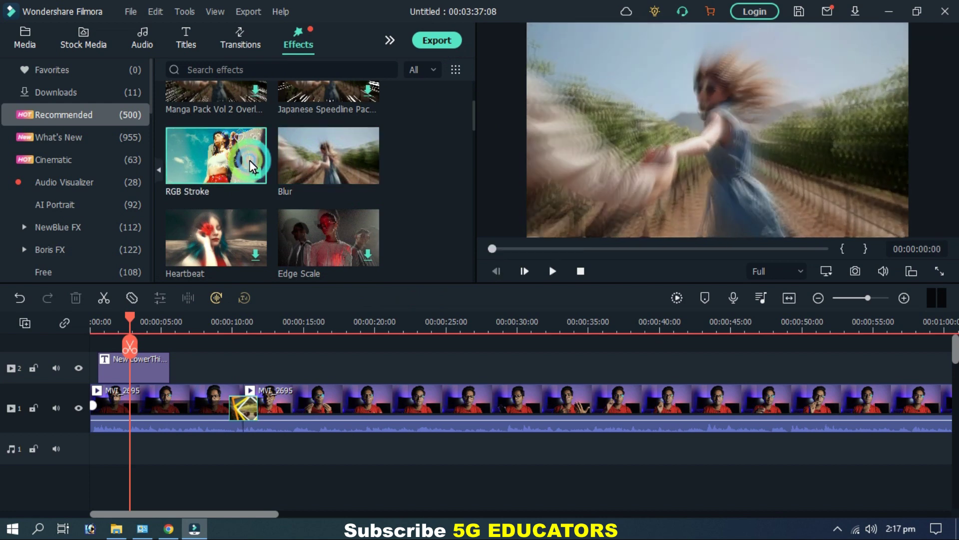
pyautogui.click(173, 305)
pyautogui.moveTo(173, 305); pyautogui.dragTo(128, 400)
# Step: Play the timeline from the start to check the Blur effect on the first clip
pyautogui.moveTo(132, 327); pyautogui.dragTo(86, 321)
pyautogui.click(524, 272)
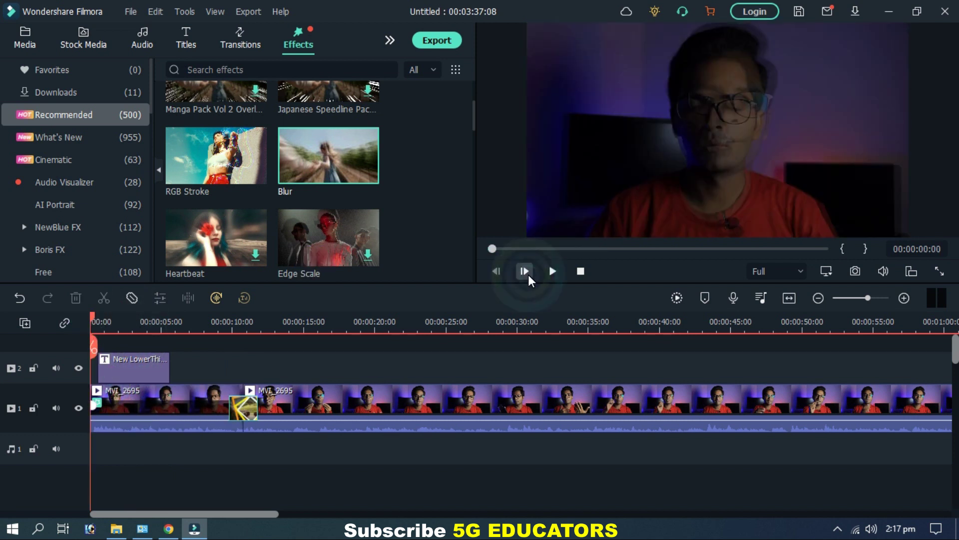
pyautogui.click(551, 271)
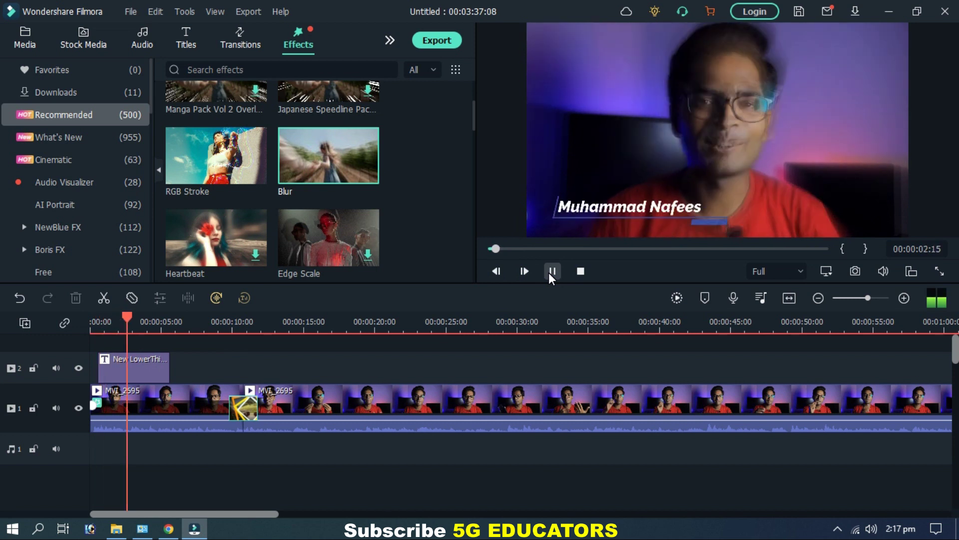
pyautogui.click(551, 271)
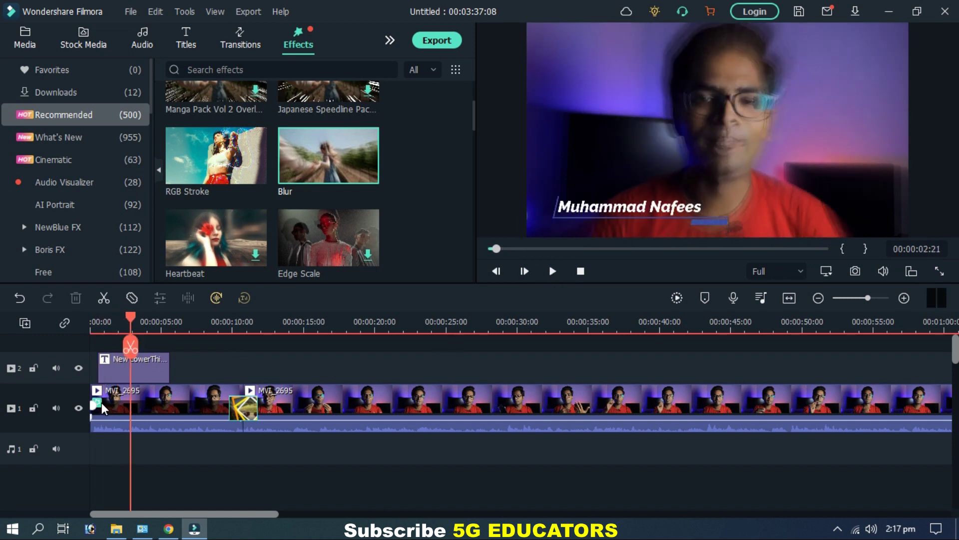
# Step: Apply the RGB Stroke effect to the first MVI_2695 clip and preview it from the start of the timeline
pyautogui.moveTo(215, 155)
pyautogui.mouseDown()
pyautogui.moveTo(179, 368)
pyautogui.moveTo(129, 421)
pyautogui.mouseUp()
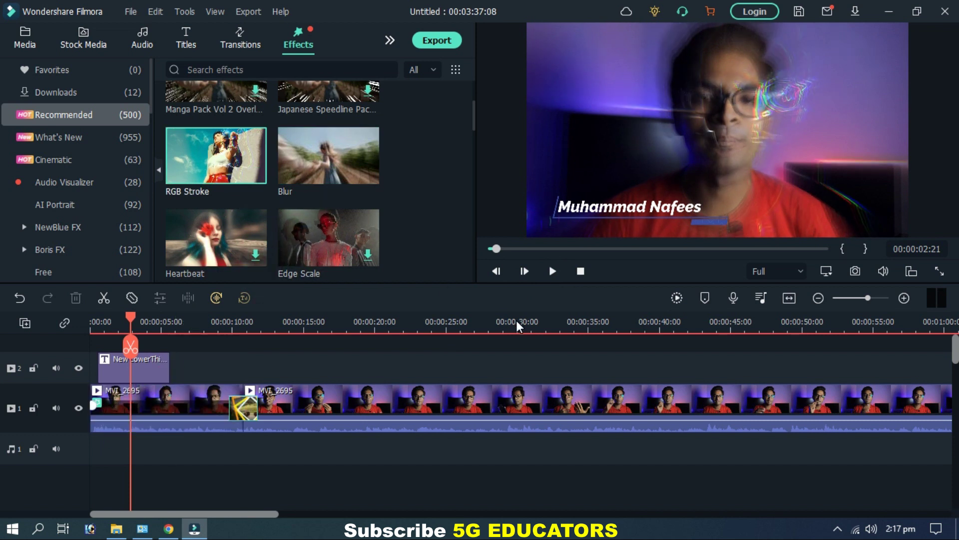
pyautogui.moveTo(499, 249); pyautogui.dragTo(484, 250)
pyautogui.click(530, 273)
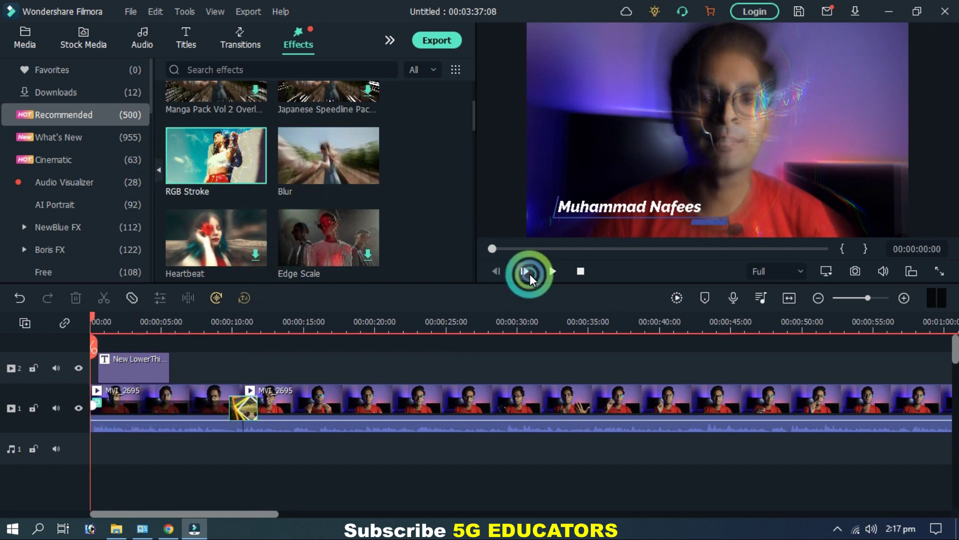
pyautogui.click(554, 270)
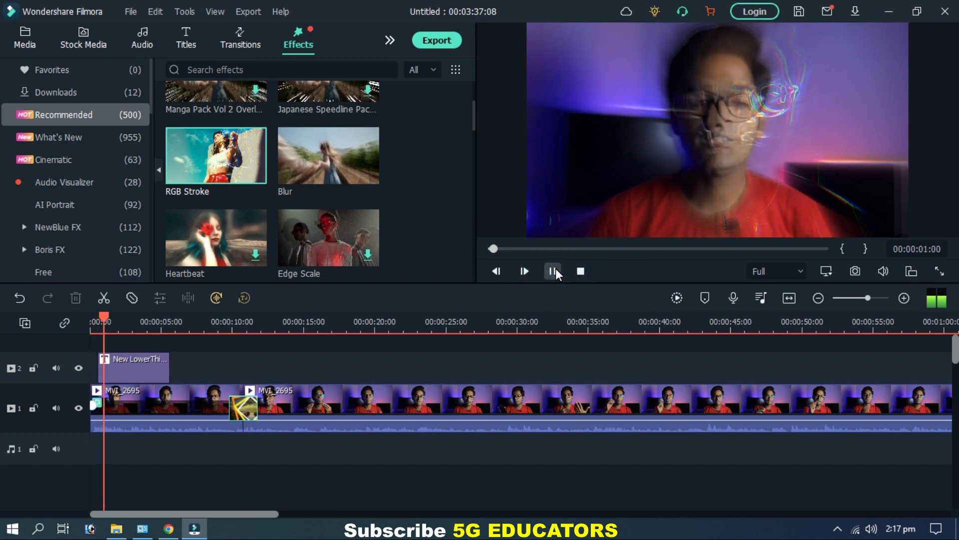
pyautogui.click(554, 270)
# Step: Open the effect settings of the first MVI_2695 clip and remove the Blur effect
pyautogui.click(100, 401)
pyautogui.doubleClick(101, 402)
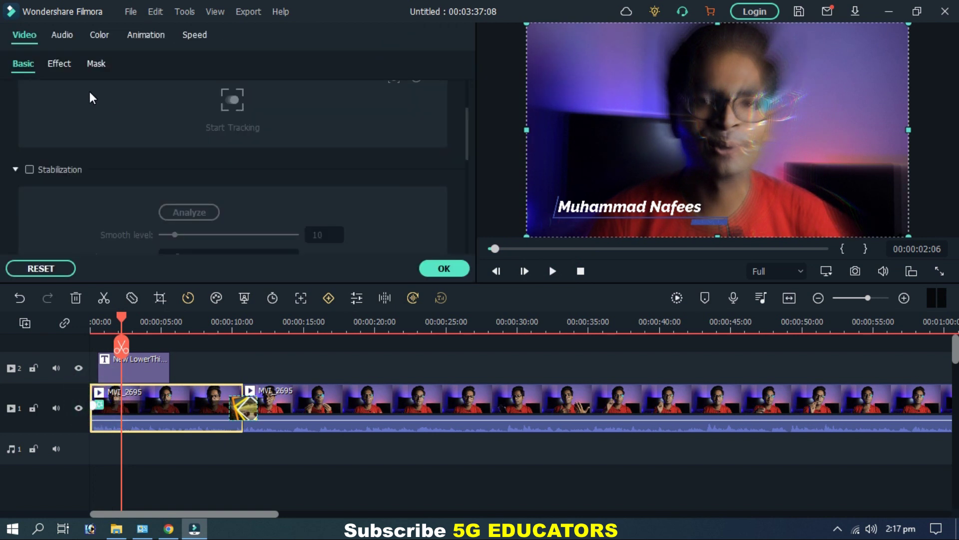
pyautogui.click(60, 64)
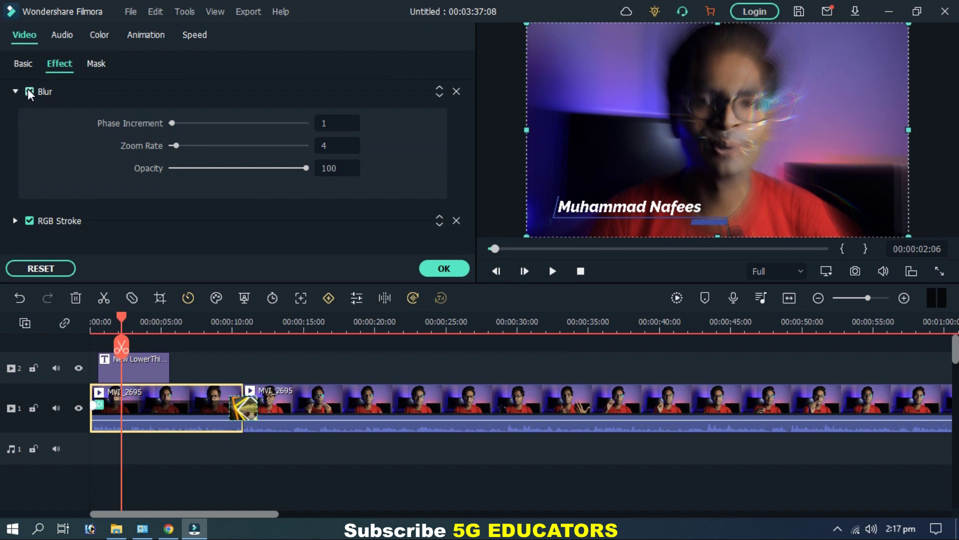
pyautogui.click(29, 61)
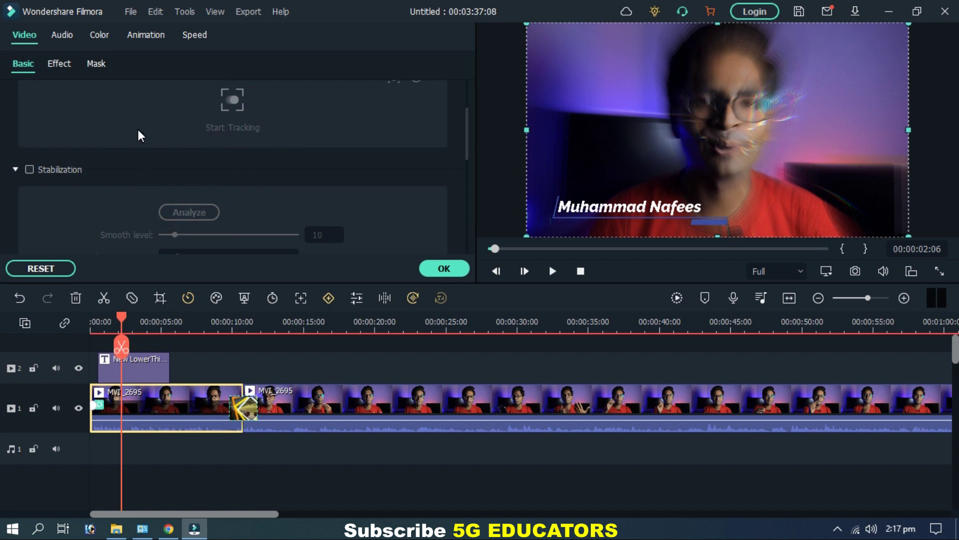
pyautogui.click(61, 64)
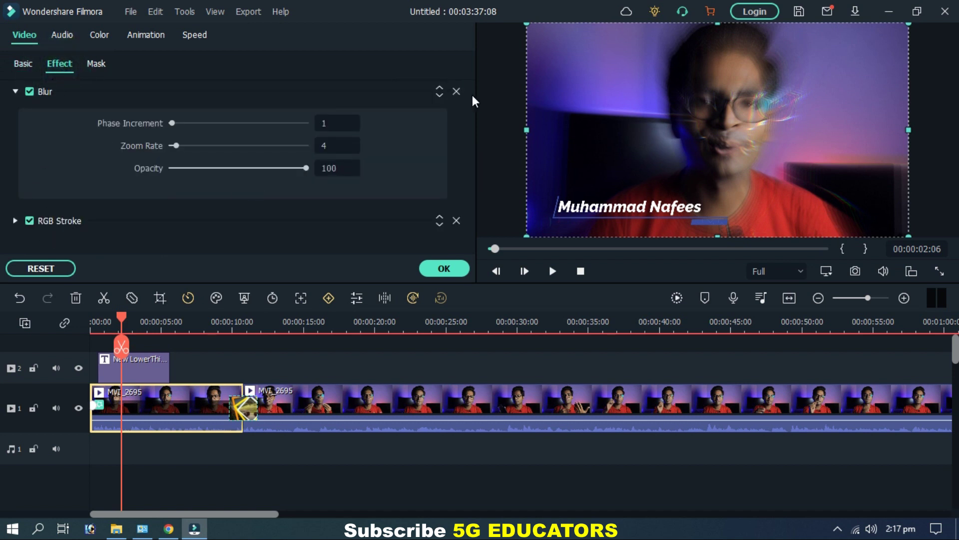
pyautogui.click(31, 90)
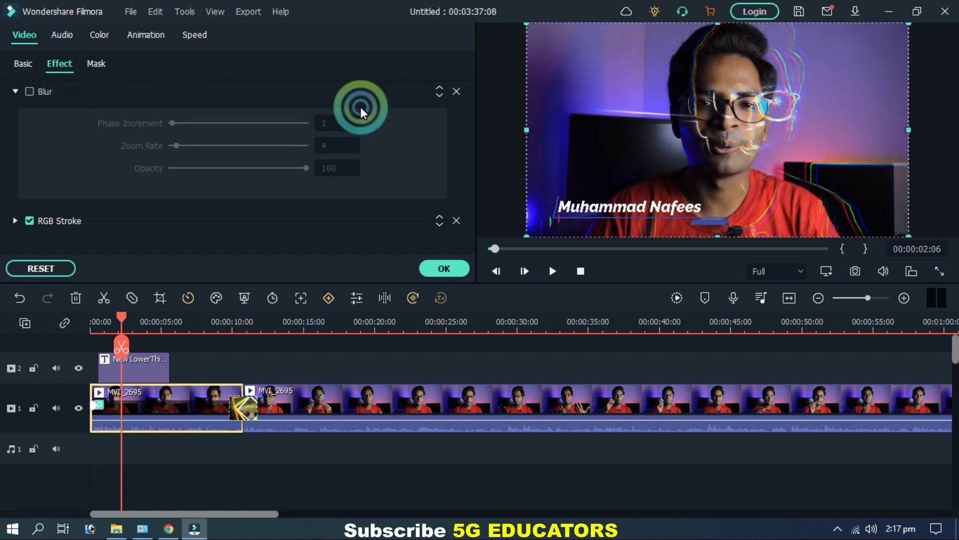
pyautogui.click(456, 91)
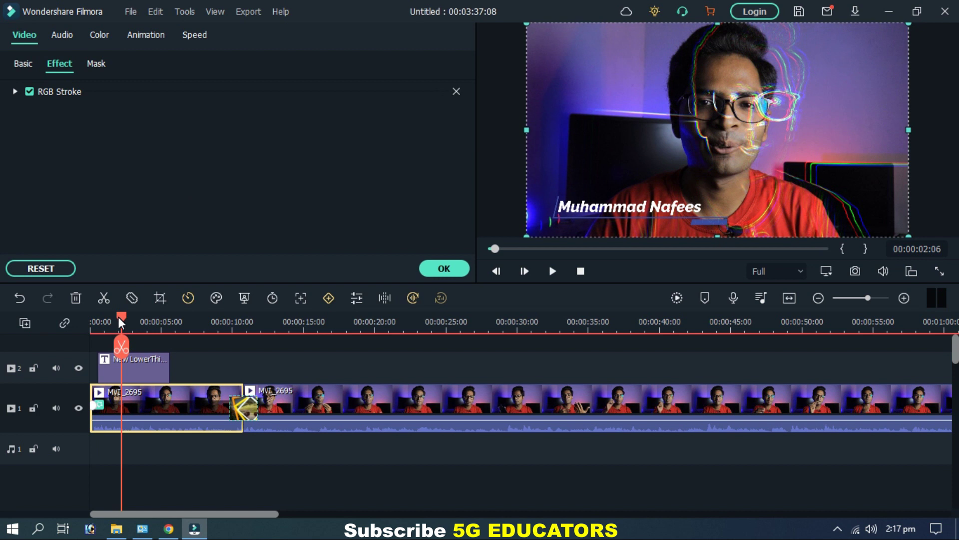
# Step: Play the first clip from the start to check the RGB Stroke effect on its own
pyautogui.moveTo(118, 316); pyautogui.dragTo(79, 321)
pyautogui.click(554, 276)
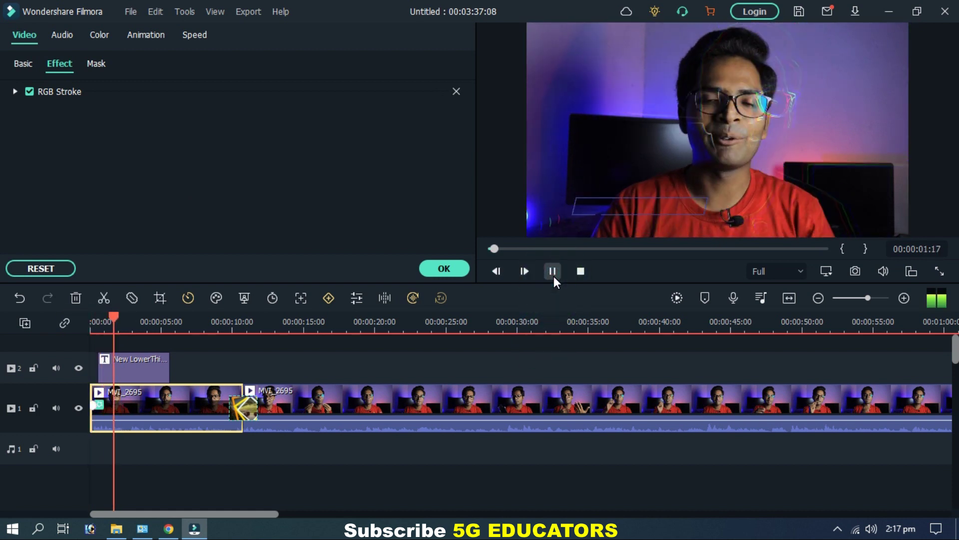
pyautogui.click(553, 272)
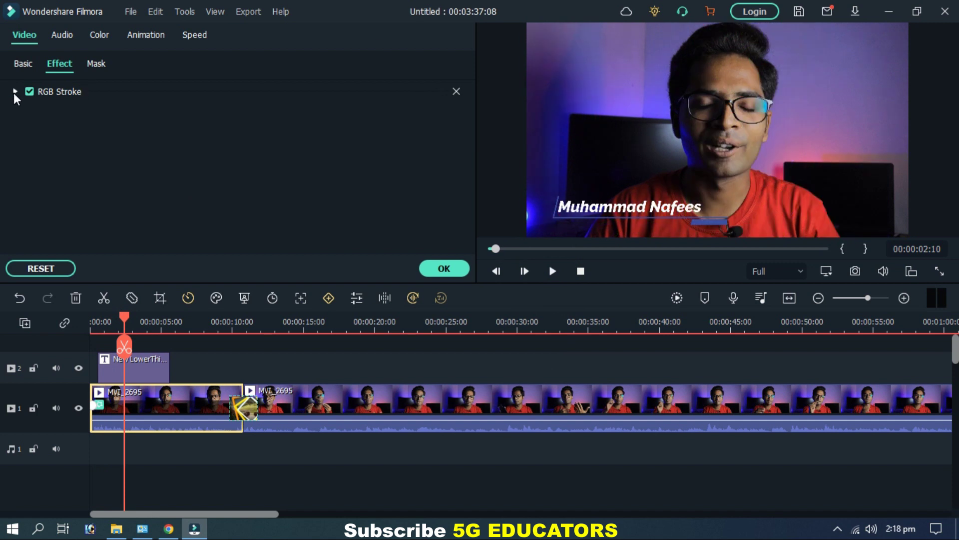
# Step: Set the RGB Stroke effect to opacity 23, speed 77, Position X 51 and vertialMove 44, and play from the start
pyautogui.click(15, 92)
pyautogui.click(172, 156)
pyautogui.moveTo(304, 123)
pyautogui.mouseDown()
pyautogui.moveTo(247, 124)
pyautogui.moveTo(244, 147)
pyautogui.moveTo(275, 146)
pyautogui.moveTo(279, 169)
pyautogui.moveTo(239, 169)
pyautogui.mouseUp()
pyautogui.moveTo(253, 191); pyautogui.dragTo(232, 189)
pyautogui.moveTo(248, 123); pyautogui.dragTo(202, 125)
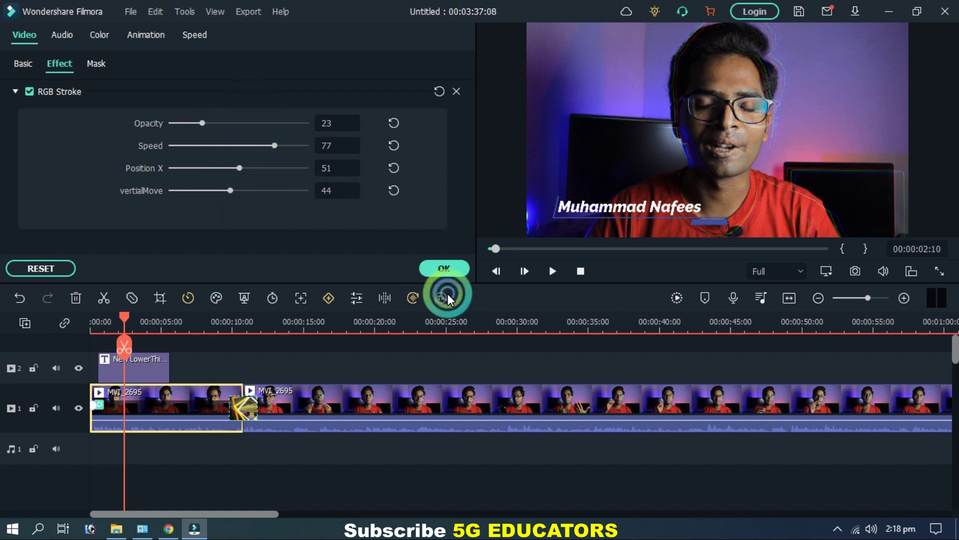
pyautogui.moveTo(125, 316); pyautogui.dragTo(80, 324)
pyautogui.click(551, 272)
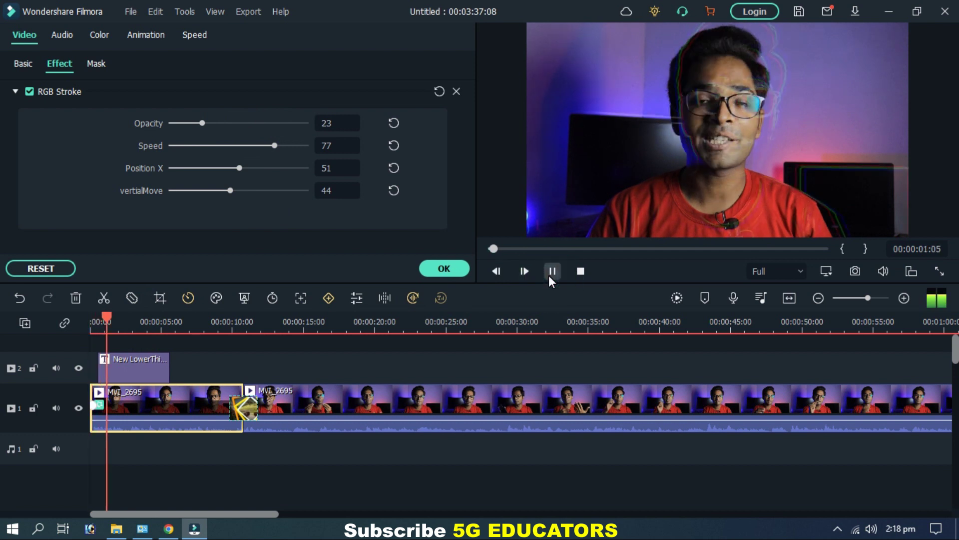
# Step: Pause the preview and open the mask settings of the first MVI_2695 clip
pyautogui.click(549, 277)
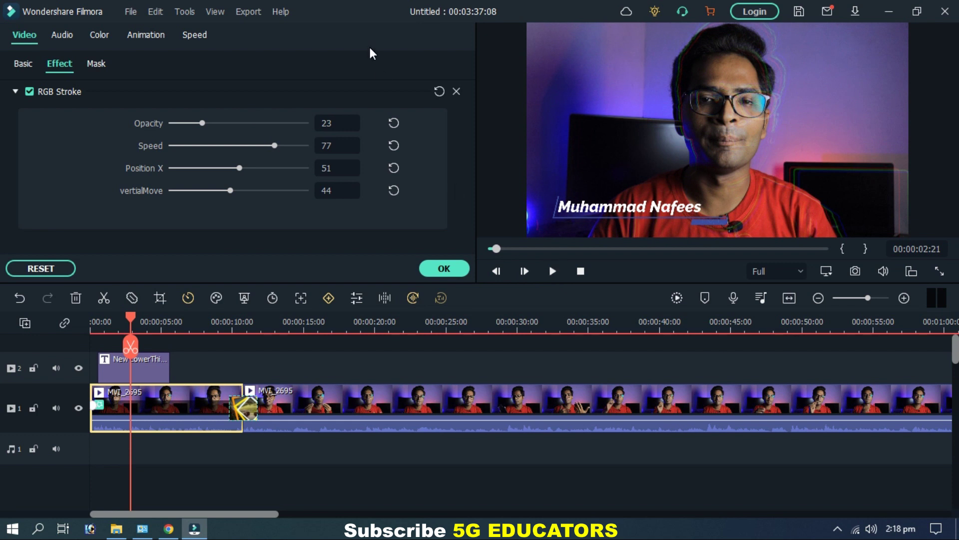
pyautogui.click(167, 456)
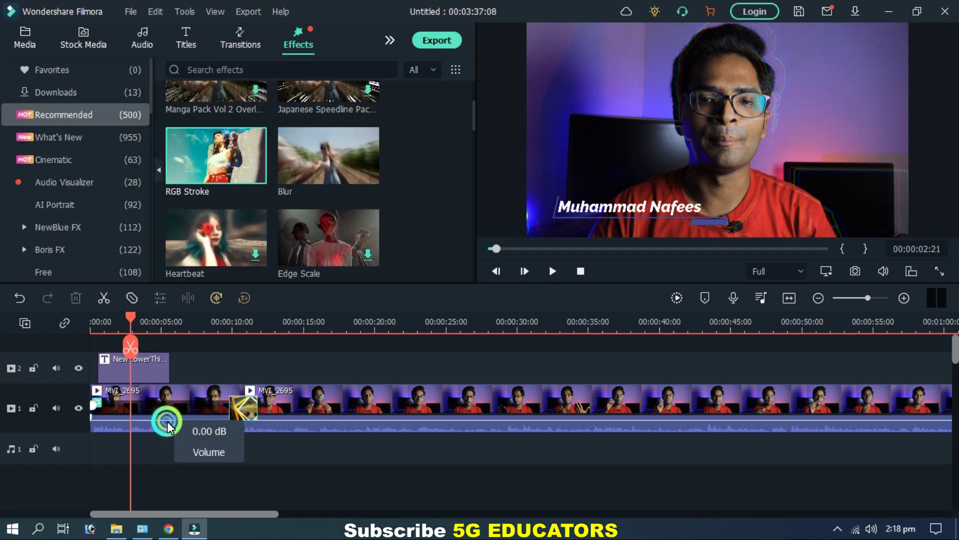
pyautogui.doubleClick(167, 421)
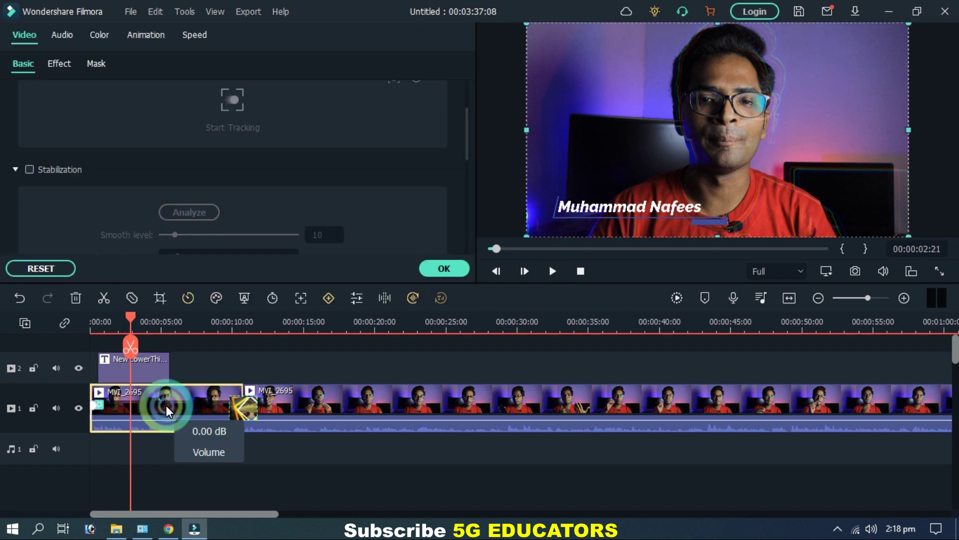
pyautogui.click(56, 64)
pyautogui.click(95, 64)
# Step: Try the Rectangle mask on the first clip, switch to the Circle mask and enlarge it to nearly fill the frame
pyautogui.click(239, 139)
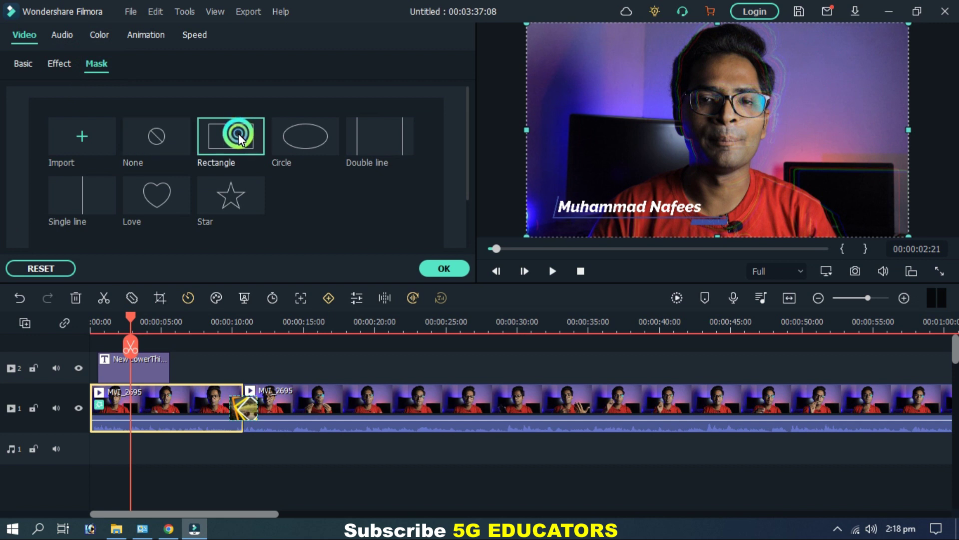
pyautogui.click(304, 151)
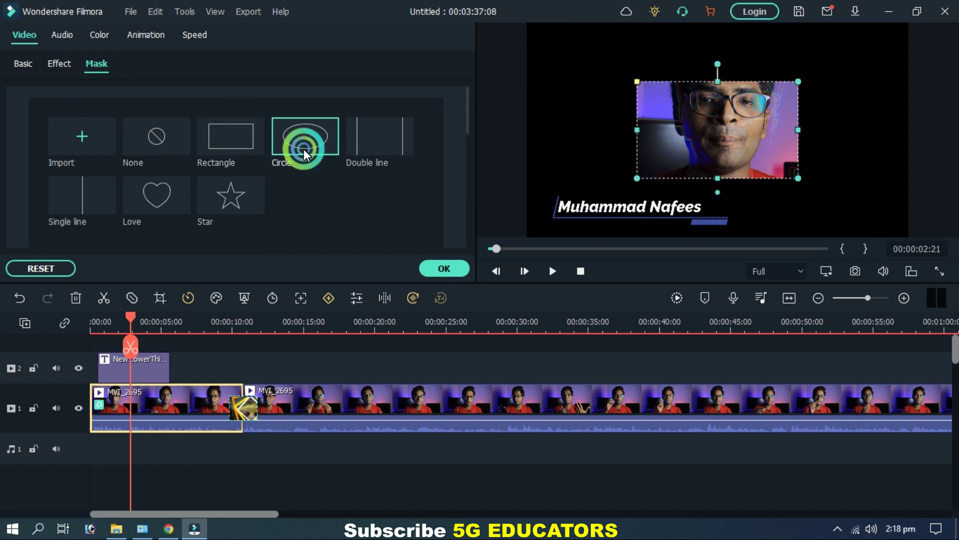
pyautogui.moveTo(802, 179); pyautogui.dragTo(859, 234)
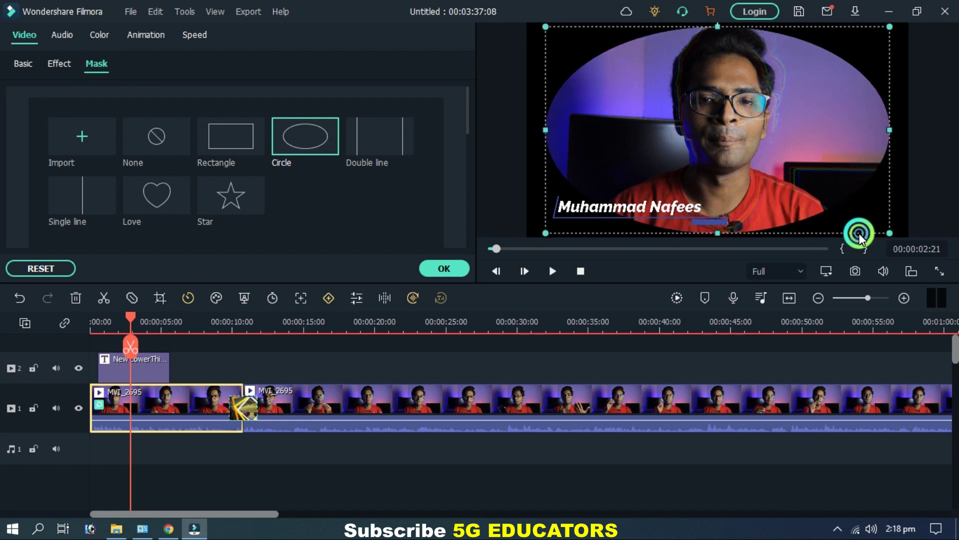
# Step: Try the Double line, Single line, Love and Star masks, and reset the clip's mask to None
pyautogui.click(384, 135)
pyautogui.click(104, 197)
pyautogui.click(152, 199)
pyautogui.click(216, 197)
pyautogui.click(168, 137)
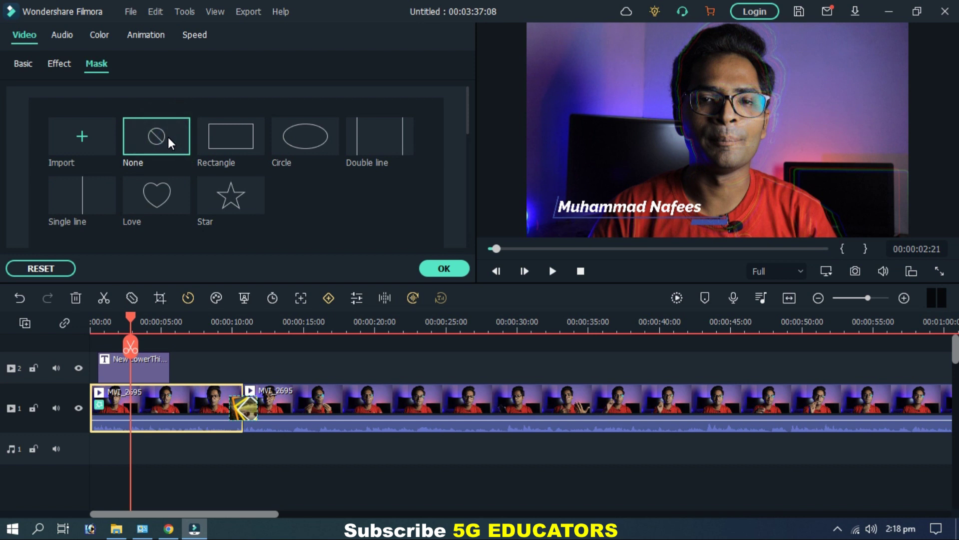
pyautogui.click(84, 140)
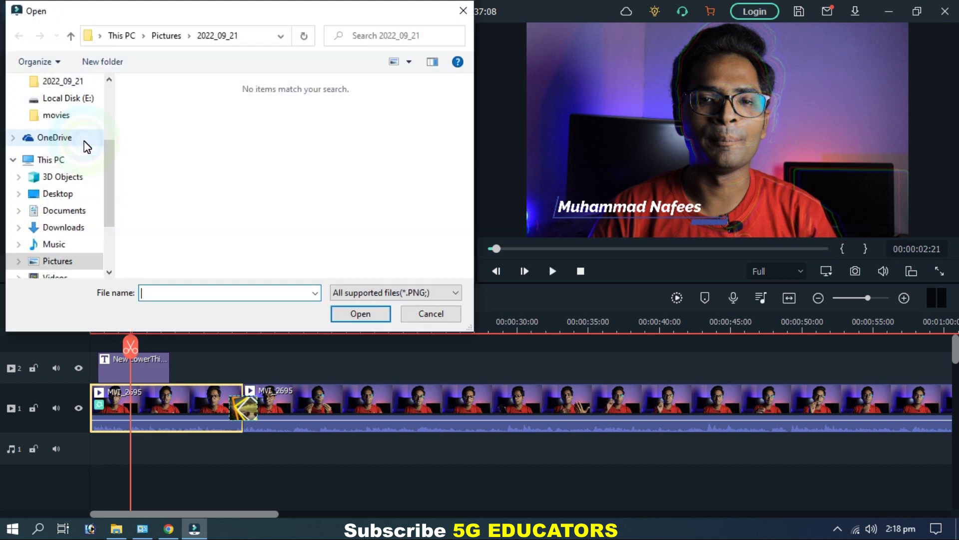
pyautogui.click(463, 11)
pyautogui.click(59, 63)
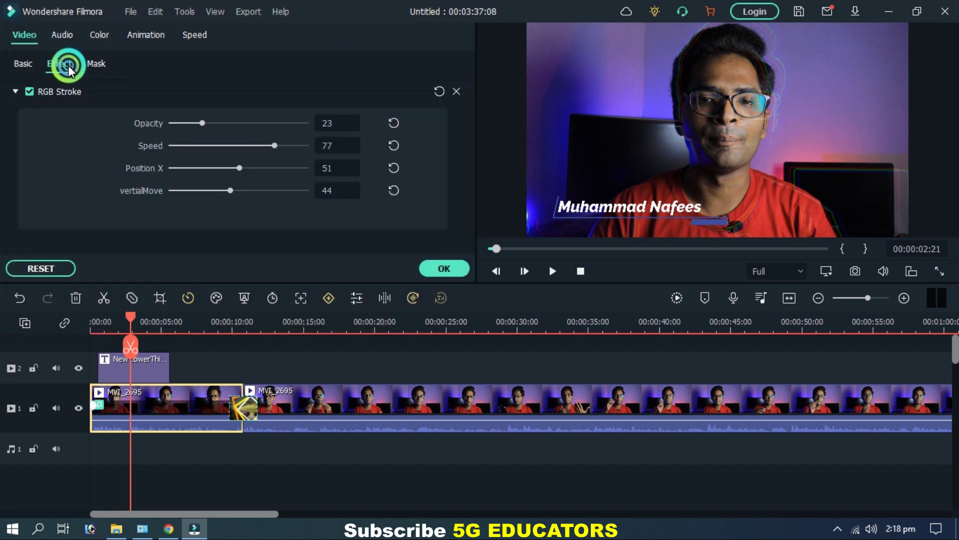
pyautogui.click(23, 63)
pyautogui.click(140, 209)
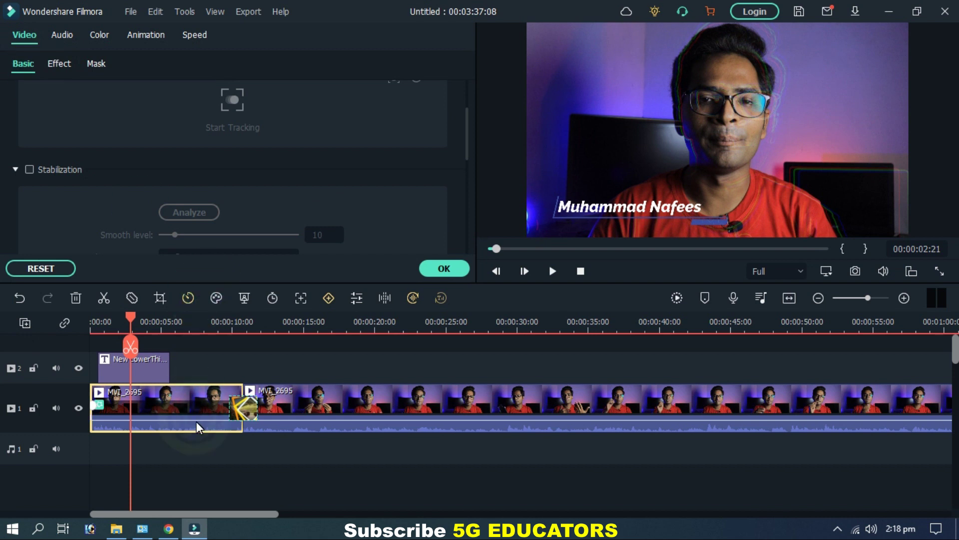
pyautogui.click(203, 446)
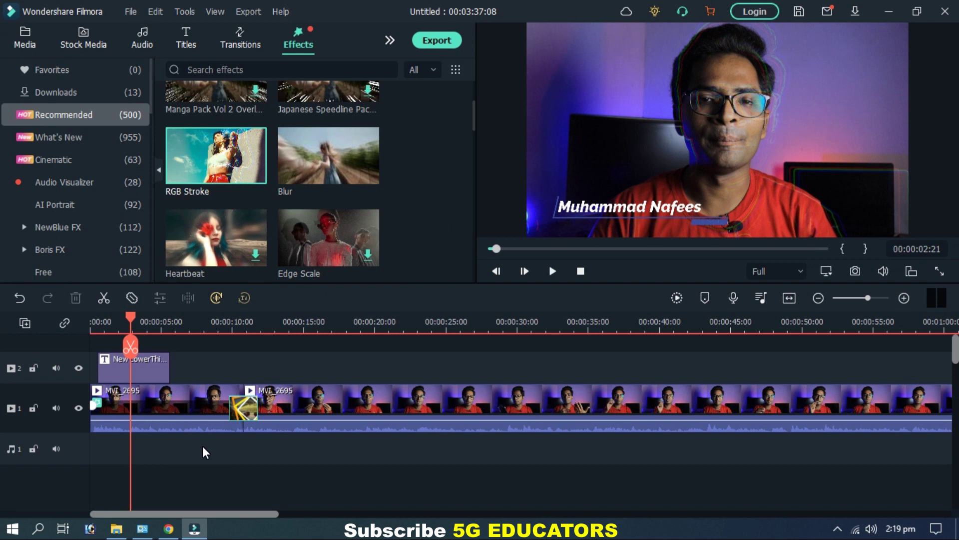
# Step: Open Advanced Color Correction for the first MVI_2695 clip
pyautogui.click(187, 409)
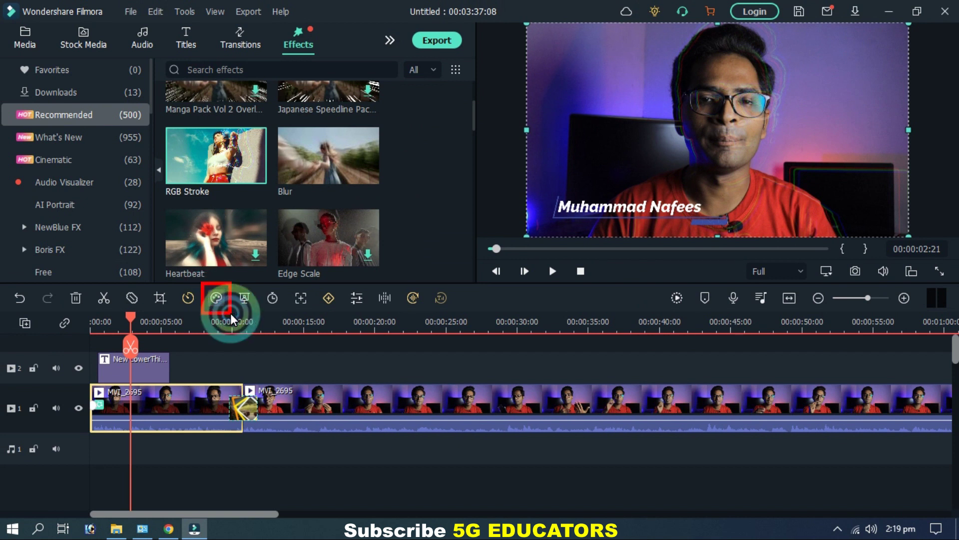
pyautogui.click(221, 299)
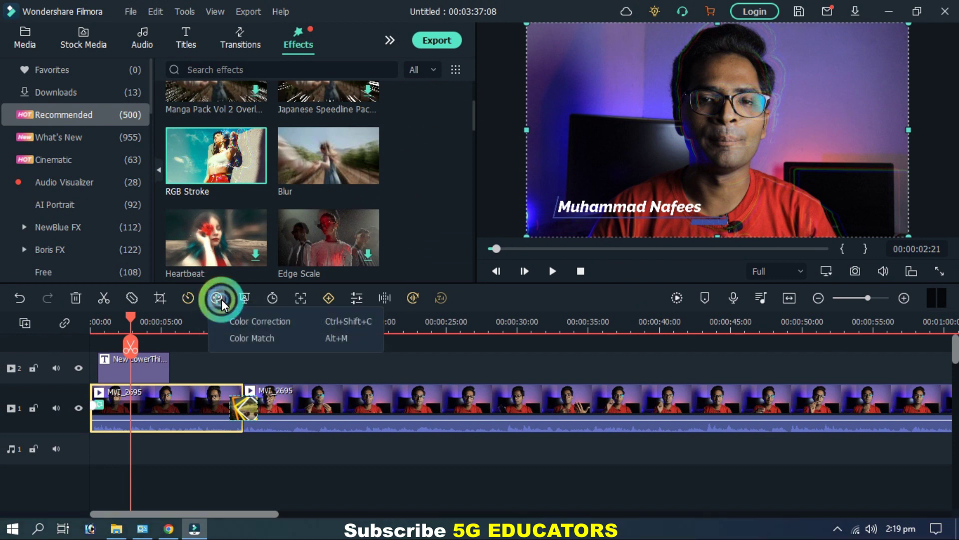
pyautogui.click(253, 320)
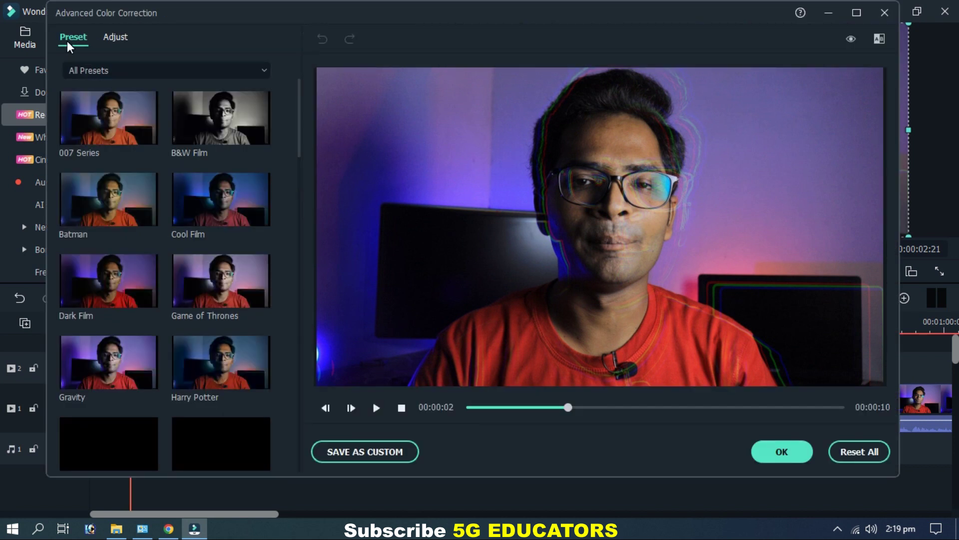
# Step: Try the 007 Series, B&W Film, Batman, Cool Film and Vignette 3 color presets on the clip
pyautogui.click(114, 112)
pyautogui.click(181, 115)
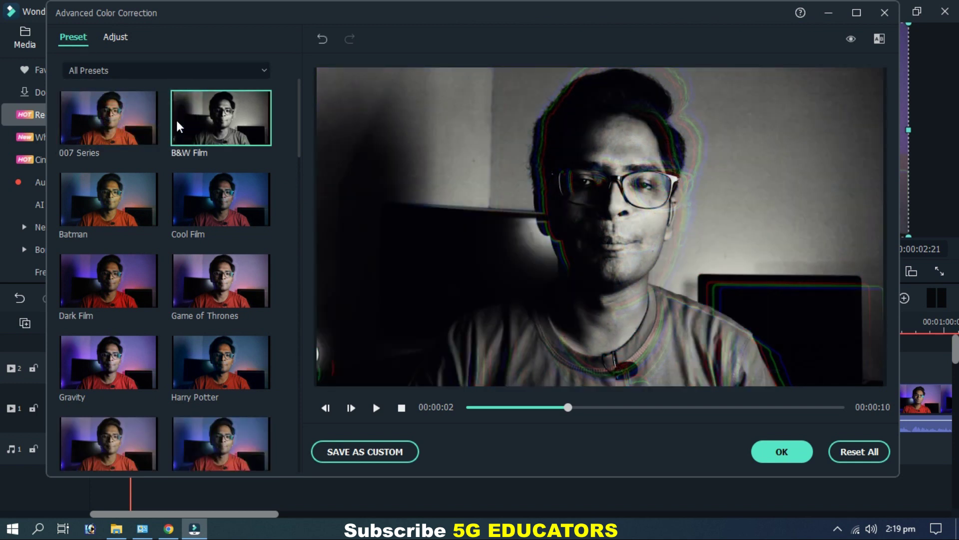
pyautogui.click(122, 185)
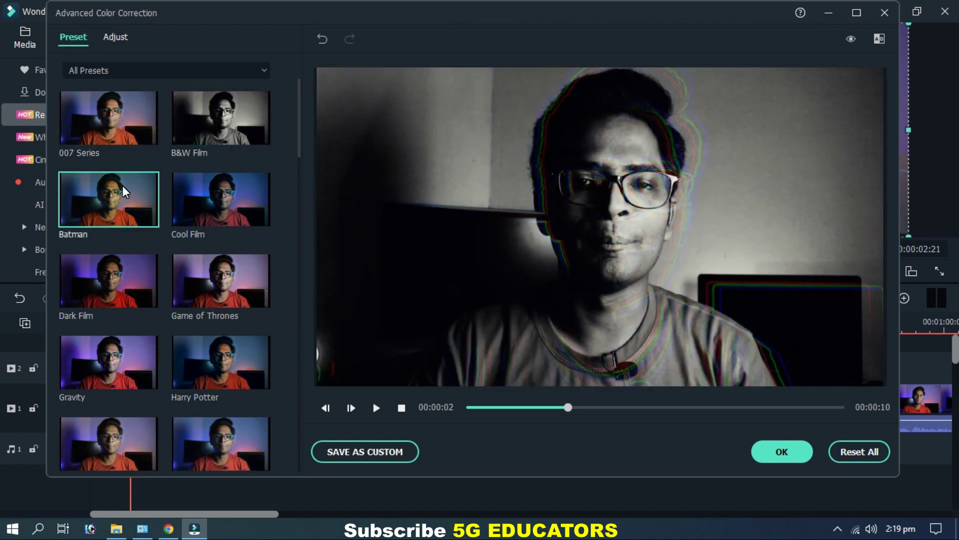
pyautogui.click(215, 203)
pyautogui.moveTo(298, 179); pyautogui.dragTo(298, 381)
pyautogui.click(231, 403)
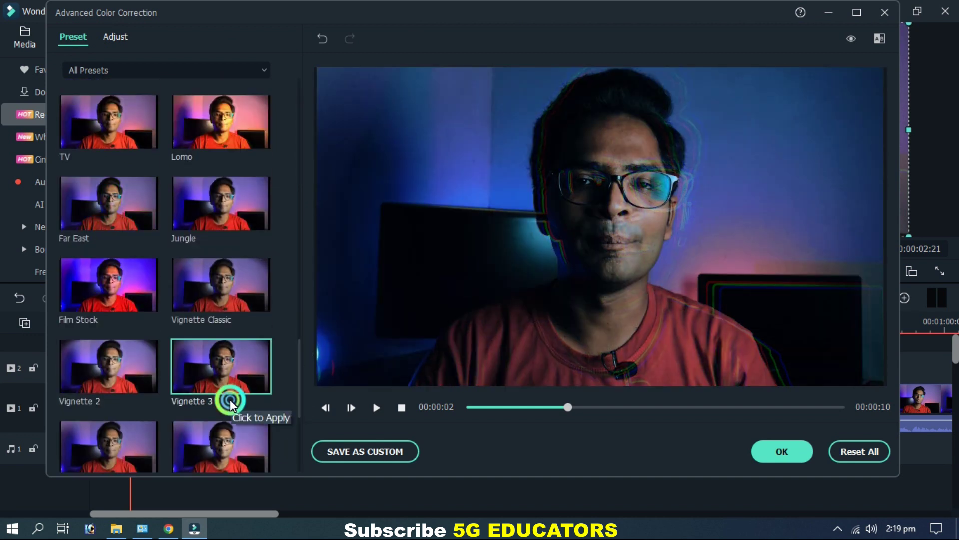
# Step: Try the Film Stock and Lomo color presets and apply Jungle to the clip
pyautogui.click(126, 280)
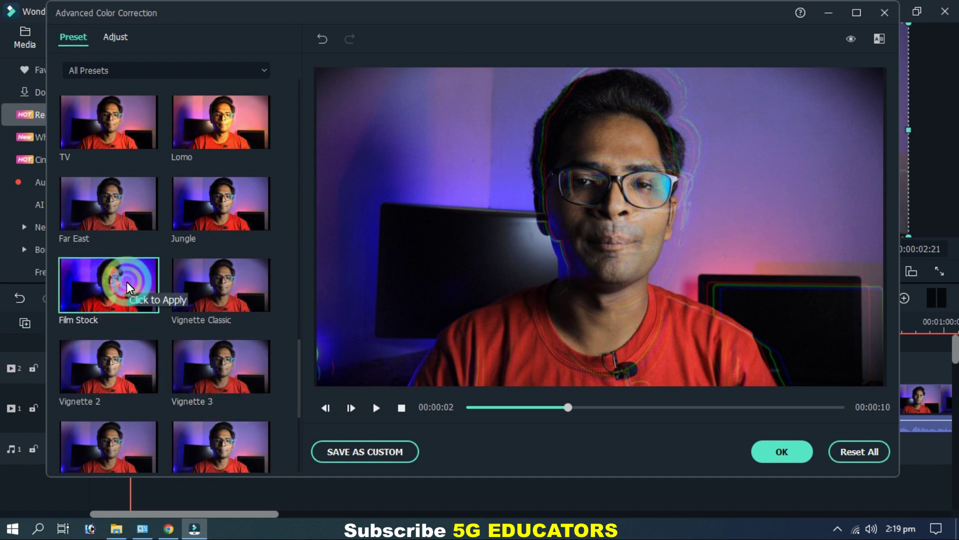
pyautogui.moveTo(298, 370); pyautogui.dragTo(299, 330)
pyautogui.click(245, 339)
pyautogui.click(226, 395)
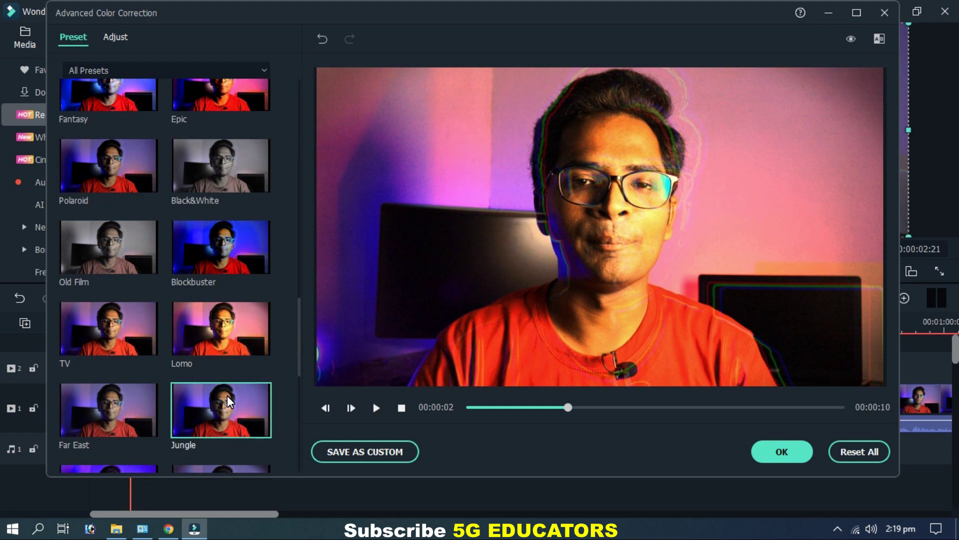
# Step: Adjust the clip's white balance to tint 9.36 and temperature 1.58
pyautogui.click(121, 34)
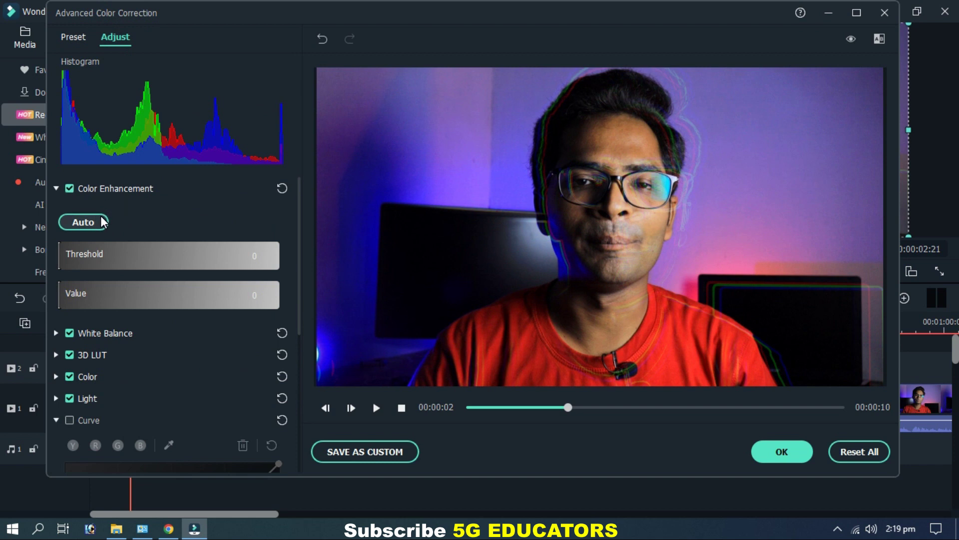
pyautogui.click(300, 248)
pyautogui.moveTo(300, 248); pyautogui.dragTo(97, 286)
pyautogui.click(55, 301)
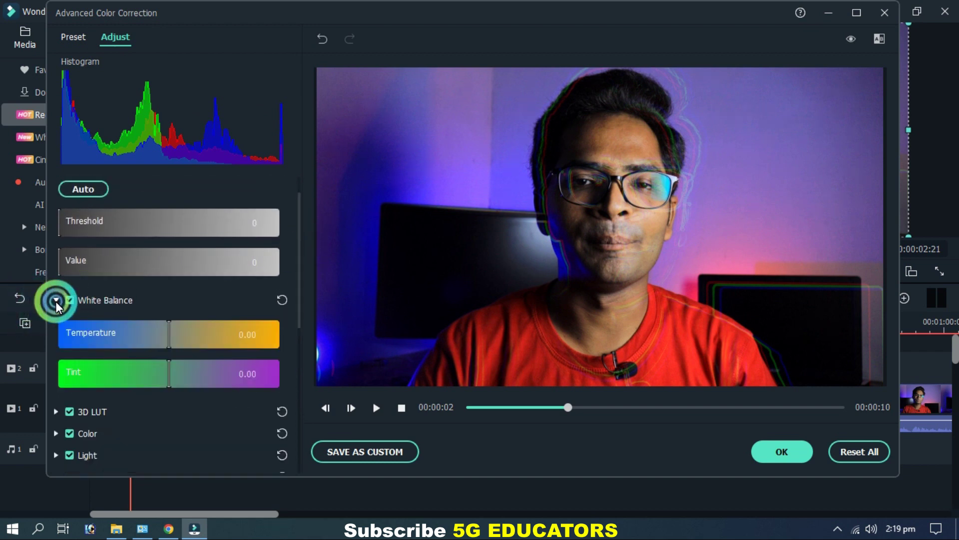
pyautogui.moveTo(169, 372); pyautogui.dragTo(219, 374)
pyautogui.moveTo(168, 334); pyautogui.dragTo(197, 336)
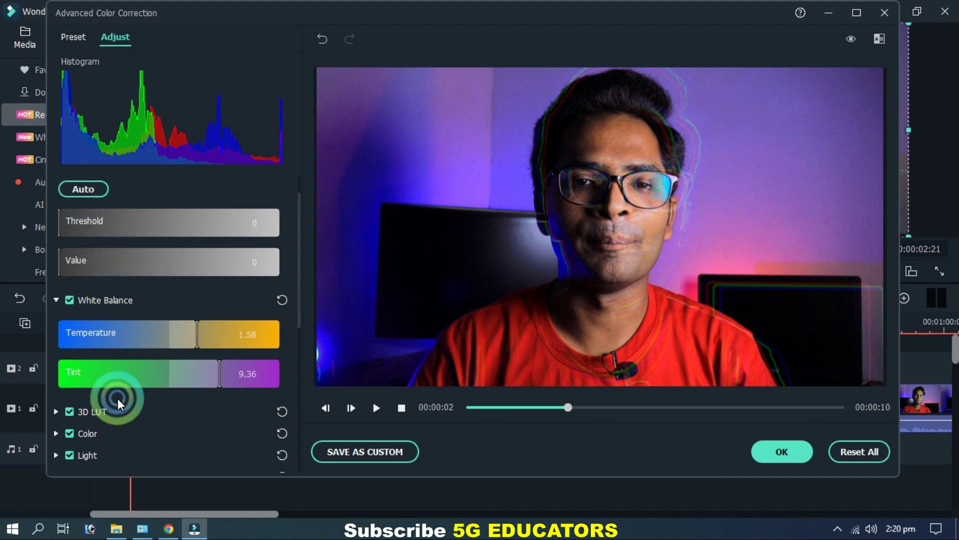
# Step: Look through the 3D LUT section and raise the Color contrast to 38
pyautogui.click(57, 411)
pyautogui.moveTo(298, 271); pyautogui.dragTo(300, 343)
pyautogui.click(97, 274)
pyautogui.click(56, 237)
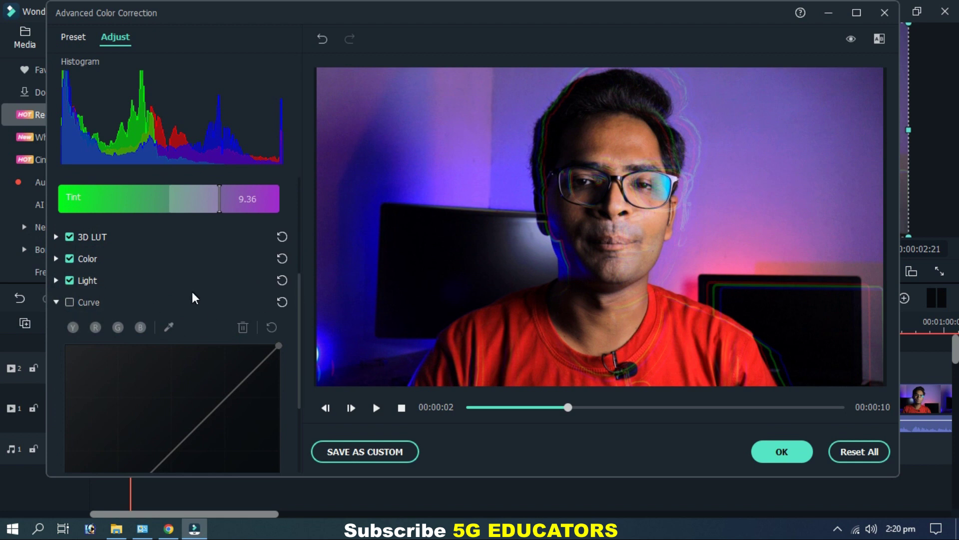
pyautogui.click(55, 258)
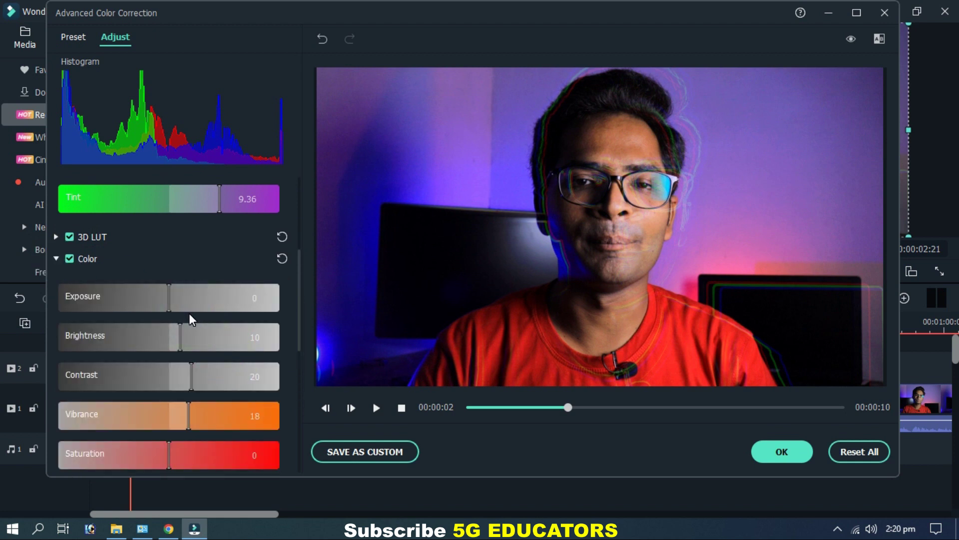
pyautogui.moveTo(190, 371); pyautogui.dragTo(212, 376)
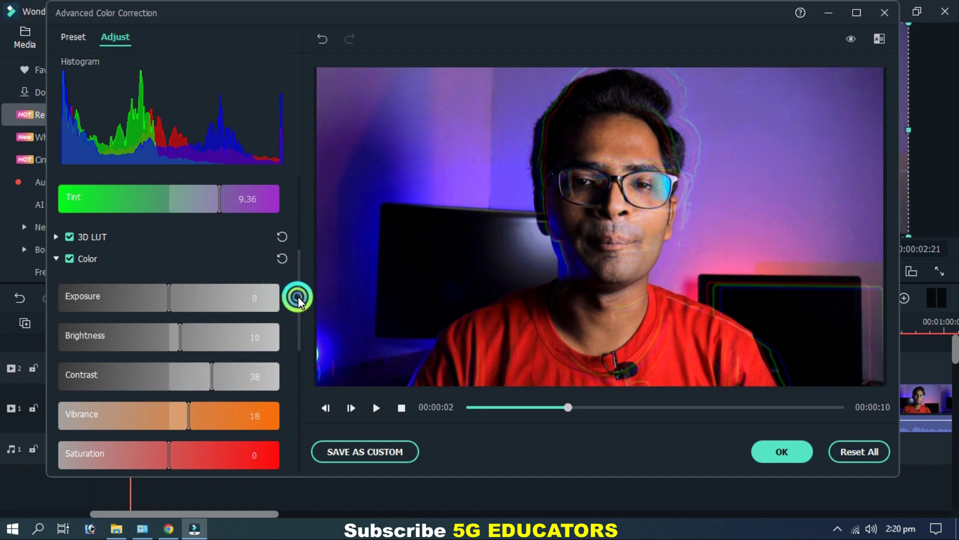
# Step: Apply automatic Color Enhancement to the clip and set its Value to 63
pyautogui.moveTo(302, 232); pyautogui.dragTo(307, 167)
pyautogui.click(120, 214)
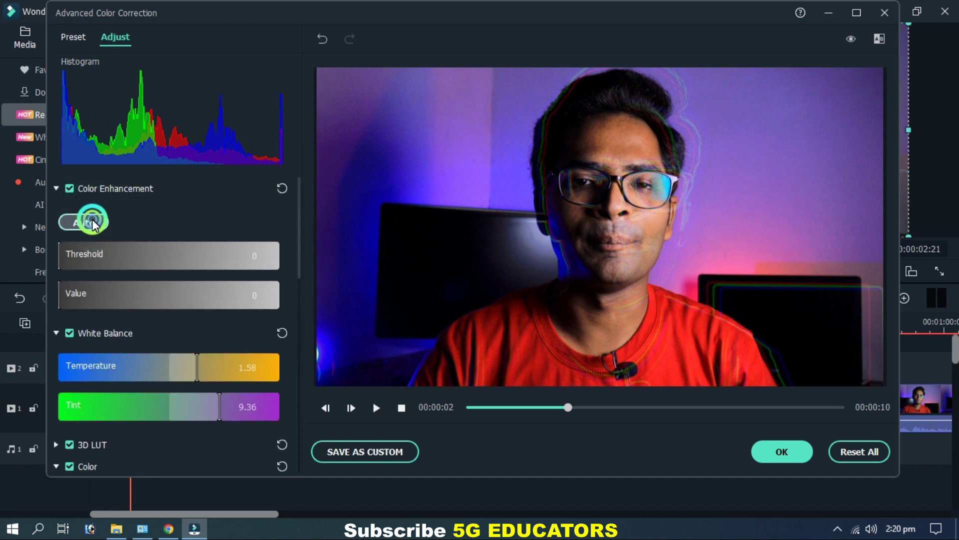
pyautogui.moveTo(171, 294)
pyautogui.mouseDown()
pyautogui.moveTo(203, 292)
pyautogui.moveTo(188, 295)
pyautogui.mouseUp()
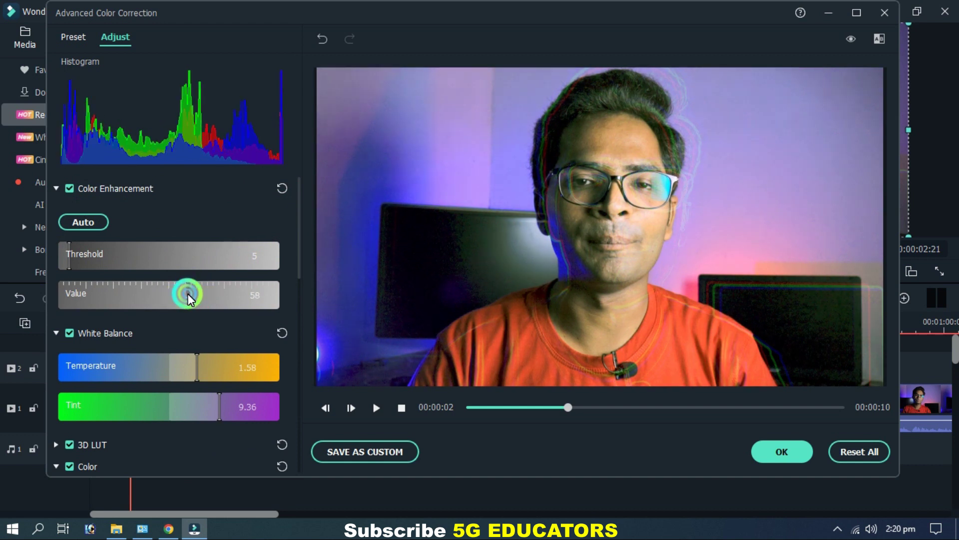
pyautogui.click(104, 220)
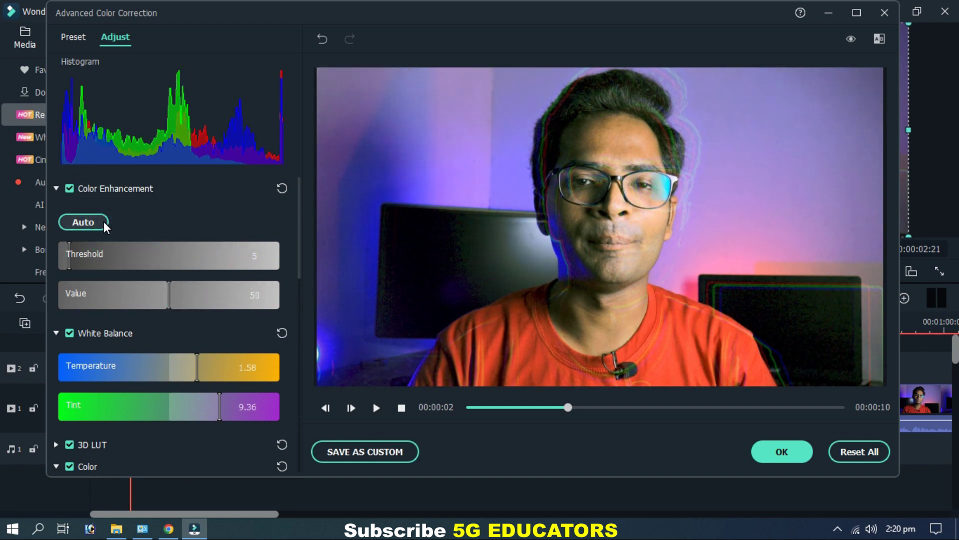
pyautogui.click(197, 295)
pyautogui.click(284, 253)
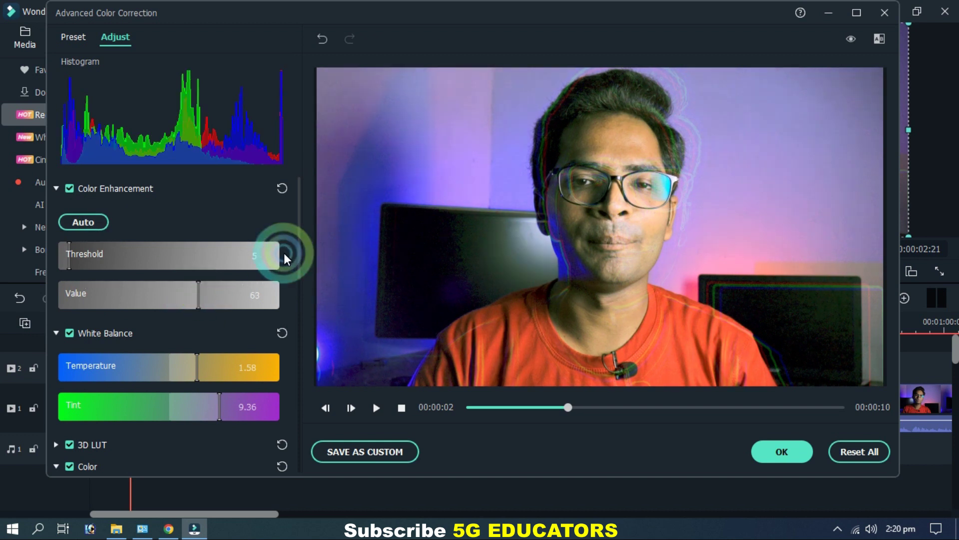
# Step: Raise the Color contrast to 56 and keep the vibrance at 18
pyautogui.moveTo(298, 246); pyautogui.dragTo(251, 338)
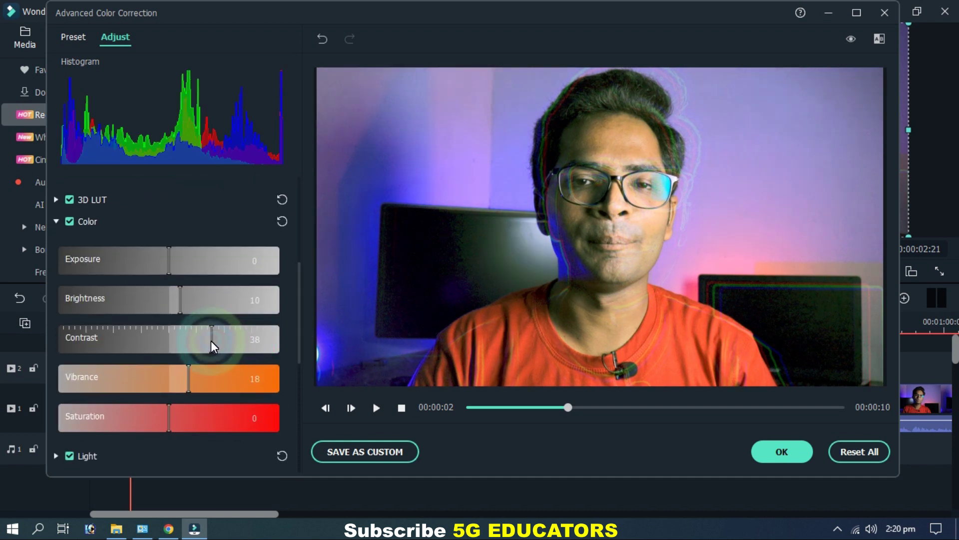
pyautogui.click(189, 376)
pyautogui.moveTo(201, 382); pyautogui.dragTo(188, 381)
# Step: Reset the 3D LUT and Color adjustments and reapply automatic Color Enhancement
pyautogui.click(255, 190)
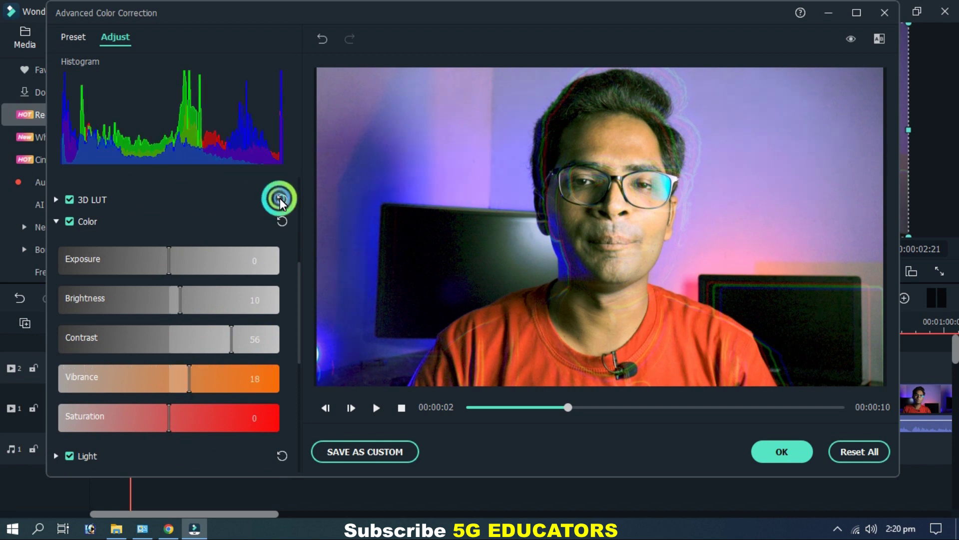
pyautogui.click(285, 230)
pyautogui.moveTo(300, 266); pyautogui.dragTo(296, 199)
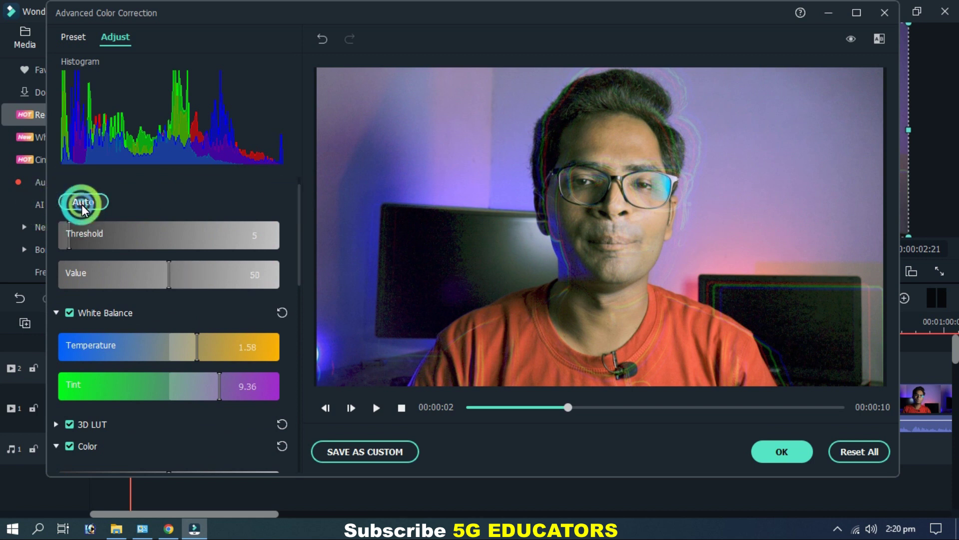
pyautogui.click(97, 203)
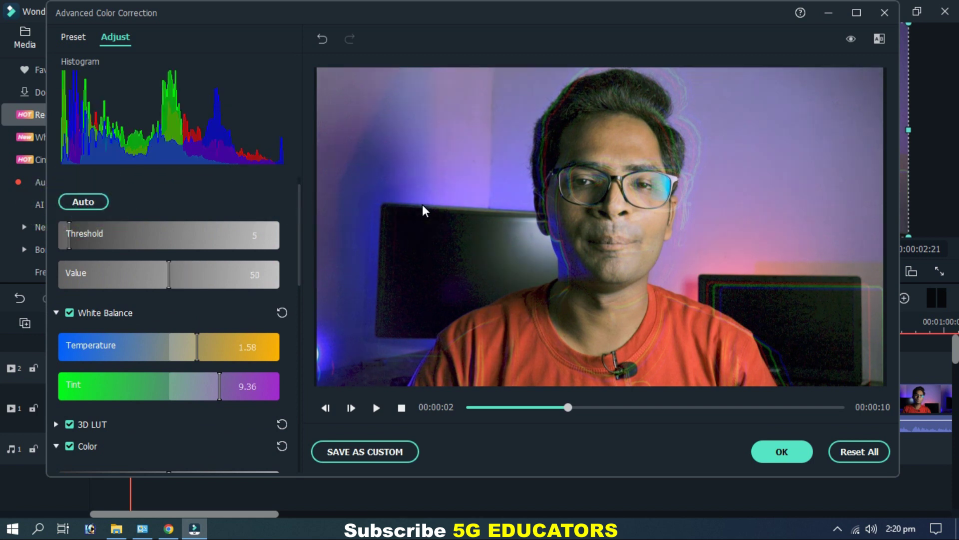
# Step: Compare the Fantasy, 007 Series and Cool Film color presets, and apply the Batman preset to the first clip
pyautogui.click(73, 36)
pyautogui.click(114, 88)
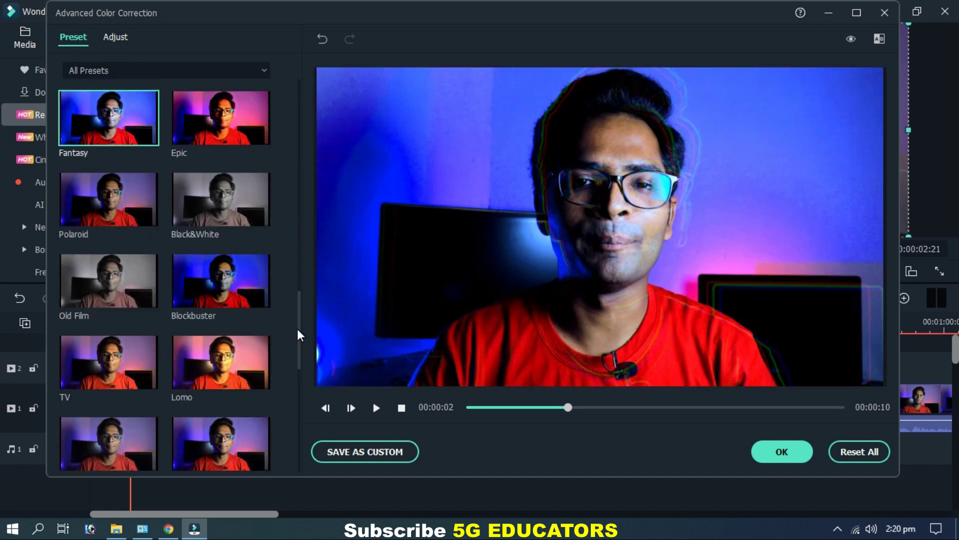
pyautogui.moveTo(298, 328); pyautogui.dragTo(302, 100)
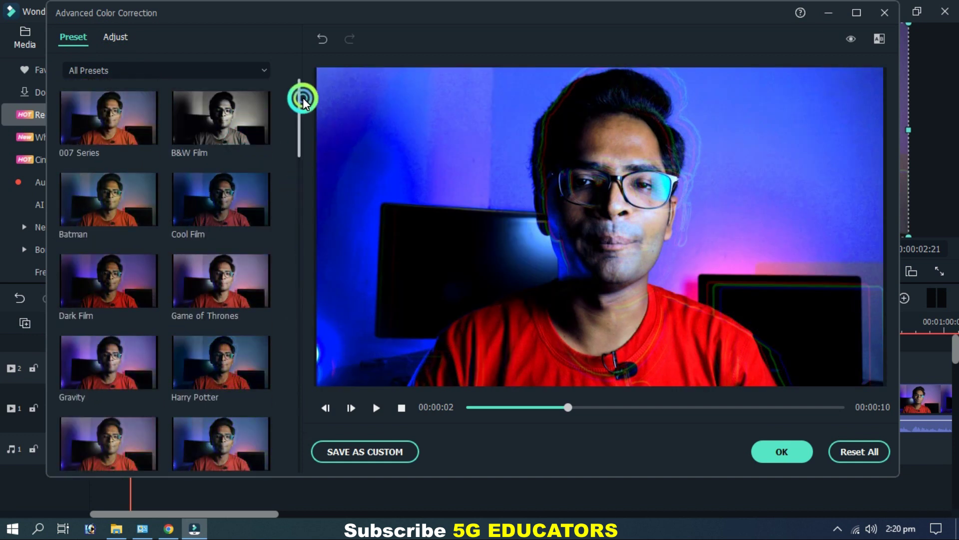
pyautogui.click(132, 122)
pyautogui.click(200, 178)
pyautogui.click(143, 205)
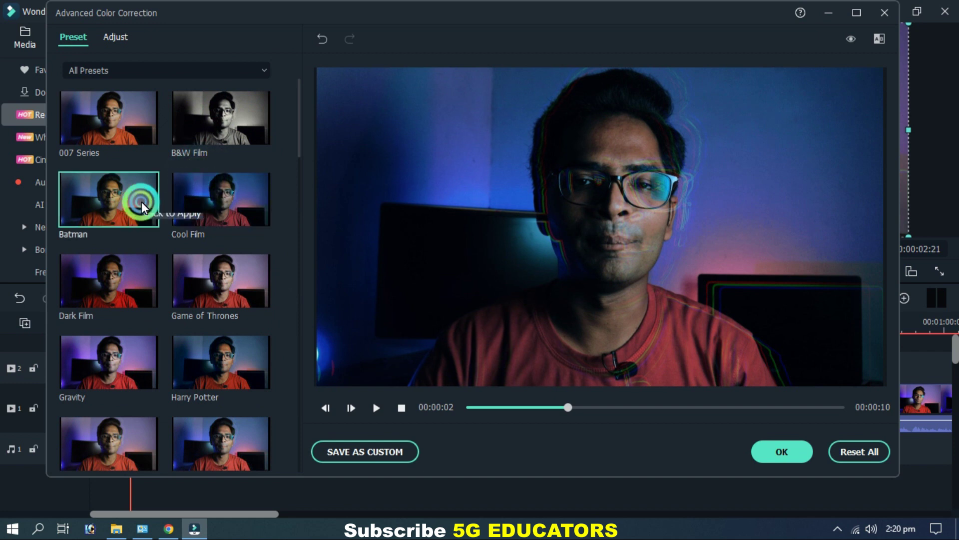
pyautogui.click(792, 458)
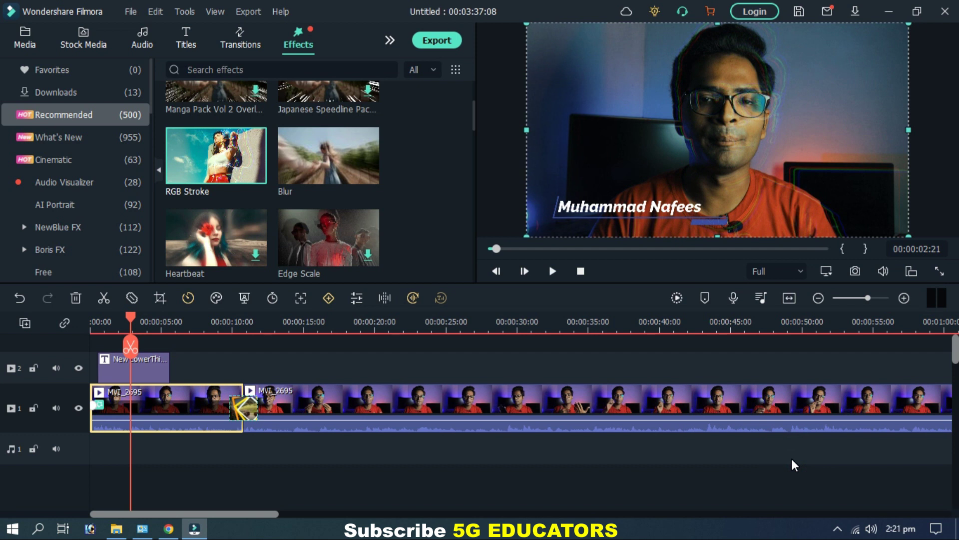
# Step: Open Color Match for the first clip and examine its color settings, switching Color Enhancement on and back off
pyautogui.click(221, 297)
pyautogui.click(244, 338)
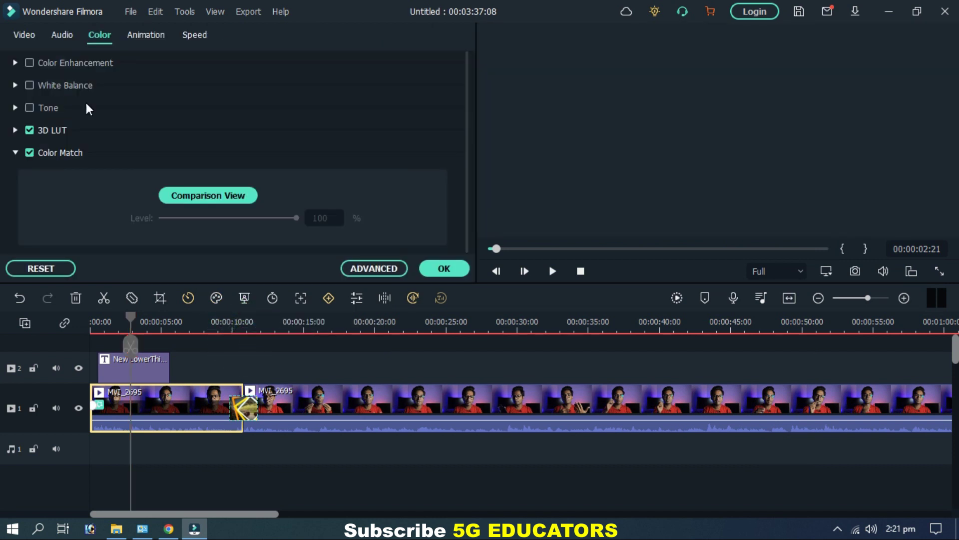
pyautogui.click(16, 62)
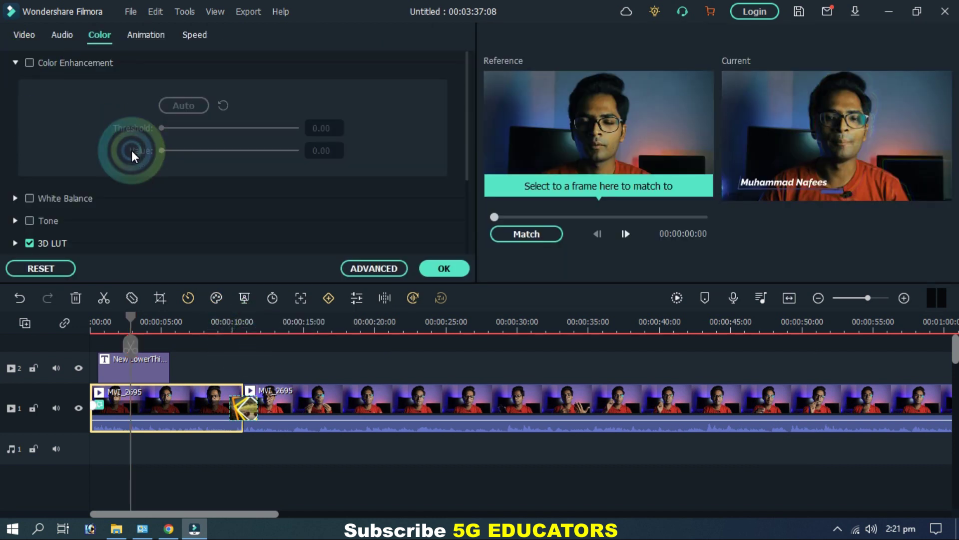
pyautogui.click(26, 61)
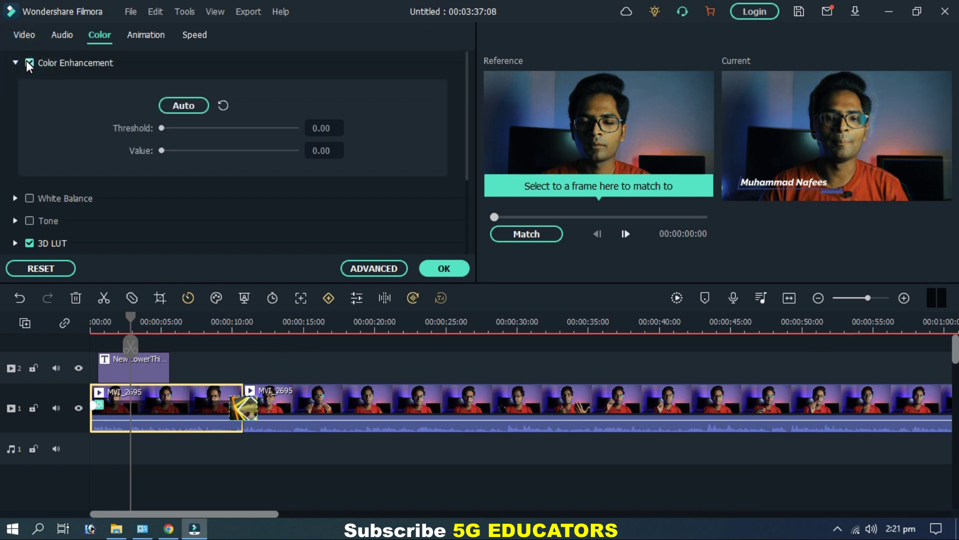
pyautogui.click(26, 62)
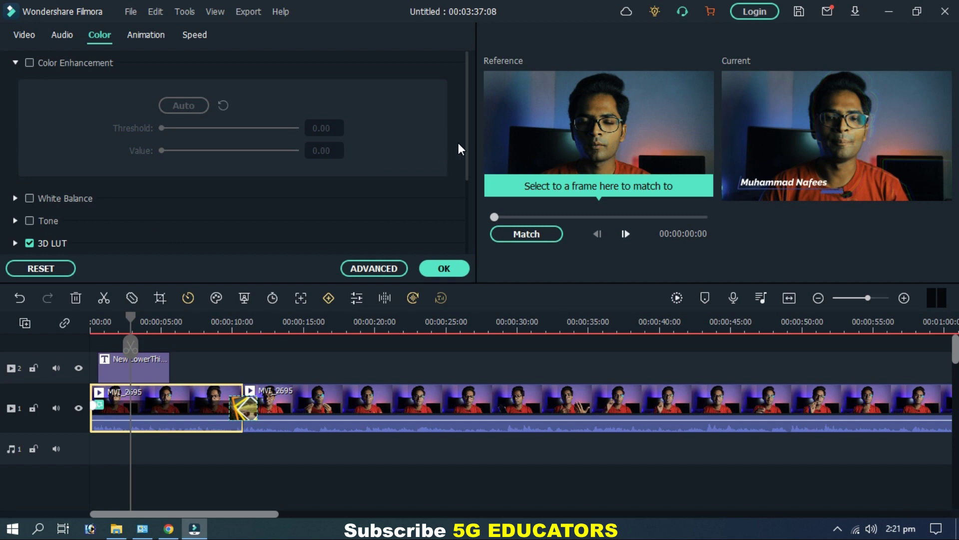
pyautogui.scroll(-3, 459, 145)
pyautogui.click(450, 267)
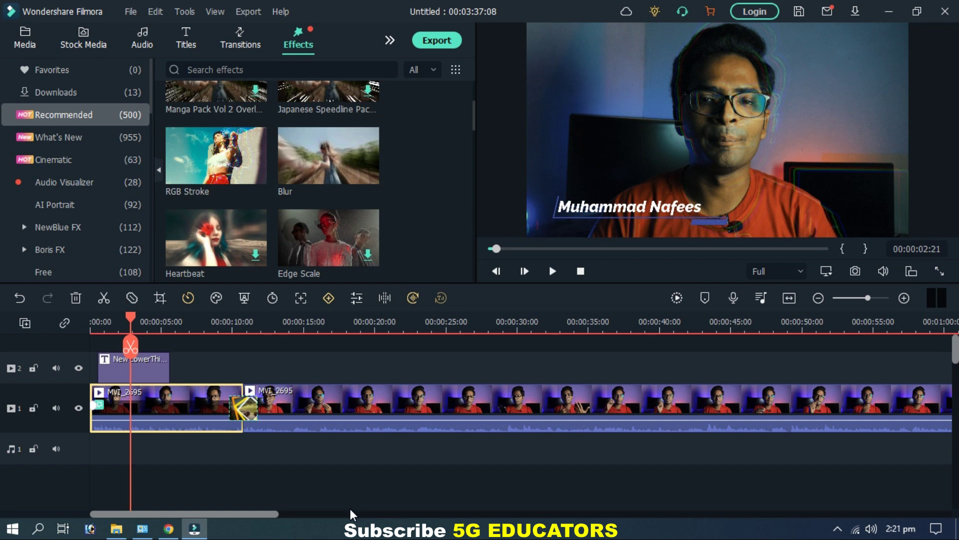
# Step: Add video (5) from the Downloads folder to track 2 at about 9 seconds, matching the project settings to 1920 x 1080 24fps
pyautogui.click(117, 529)
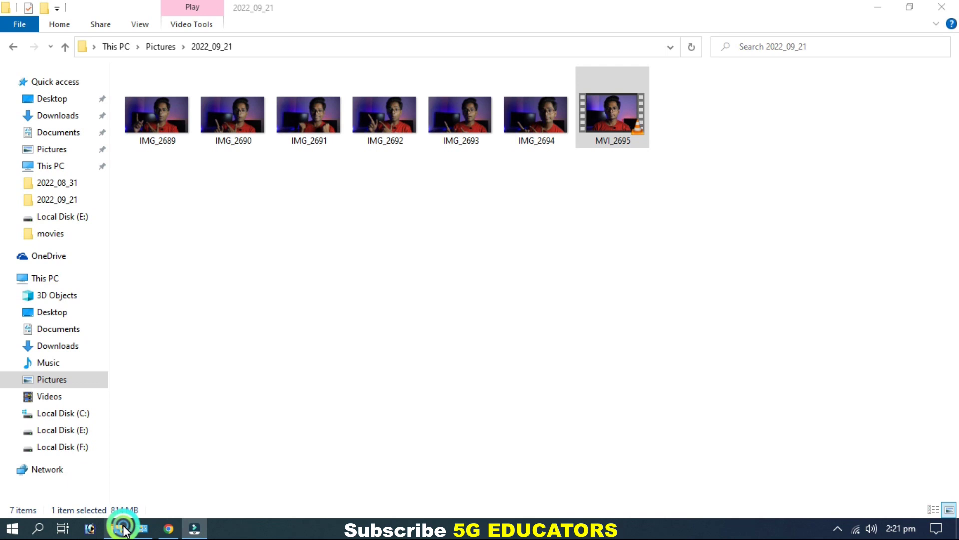
pyautogui.click(59, 116)
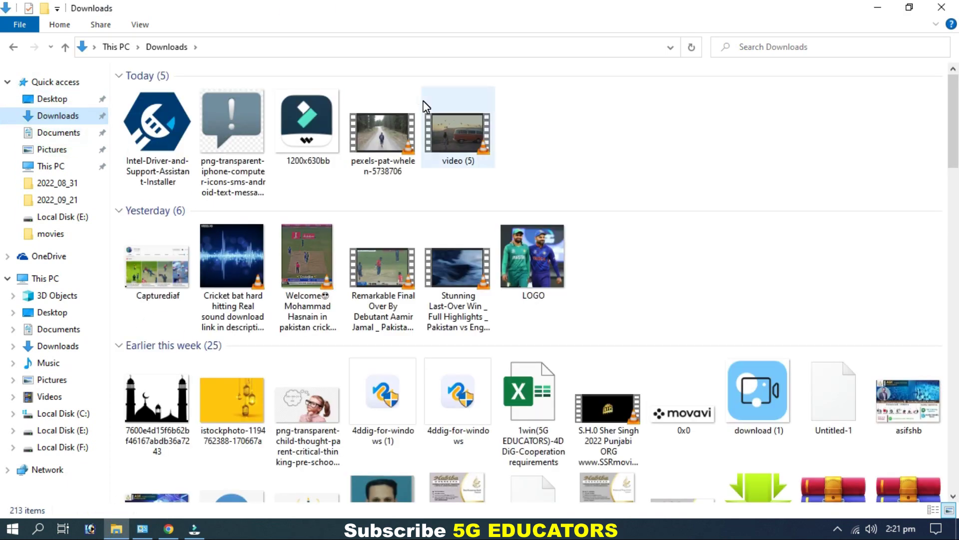
pyautogui.moveTo(439, 121); pyautogui.dragTo(220, 376)
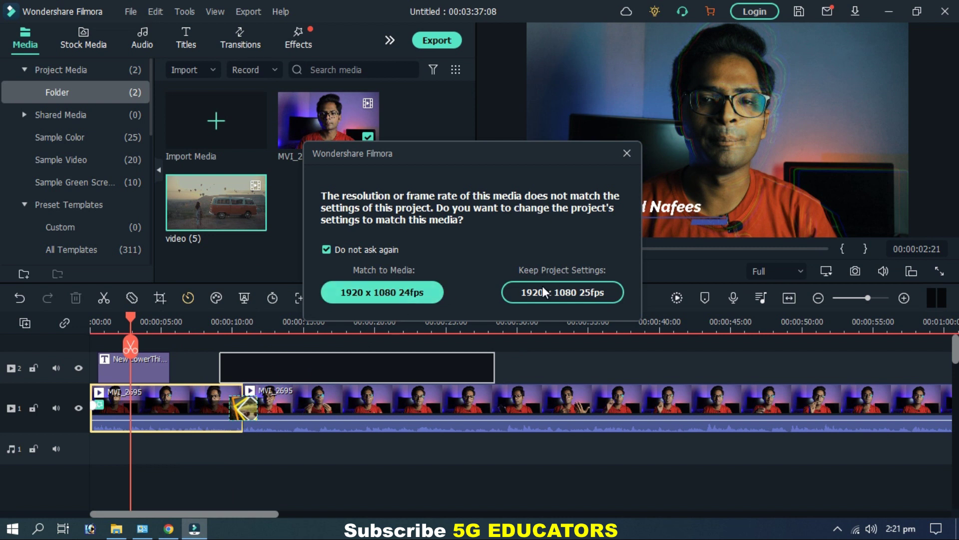
pyautogui.click(418, 295)
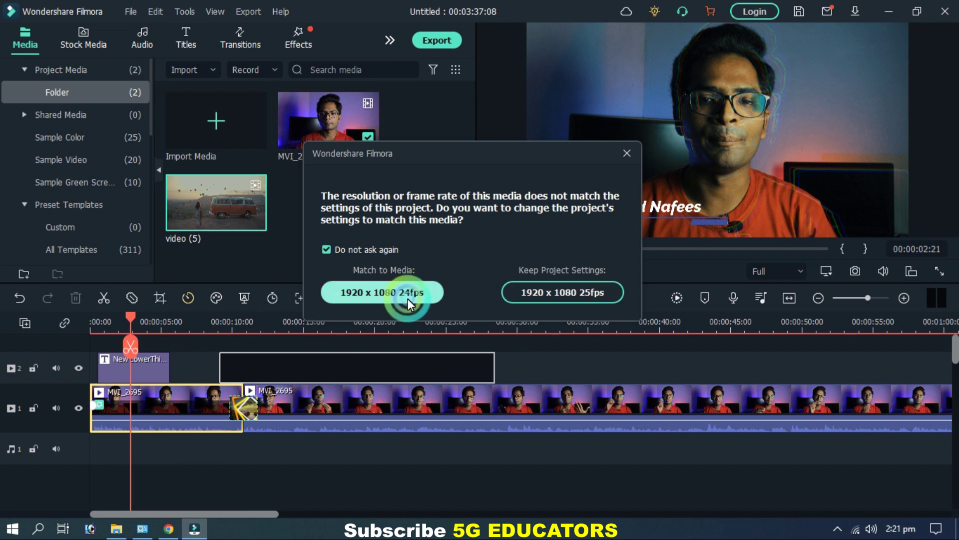
# Step: Shrink the video (5) overlay and move it to the upper-left corner of the frame at 00:00:10:07
pyautogui.click(236, 322)
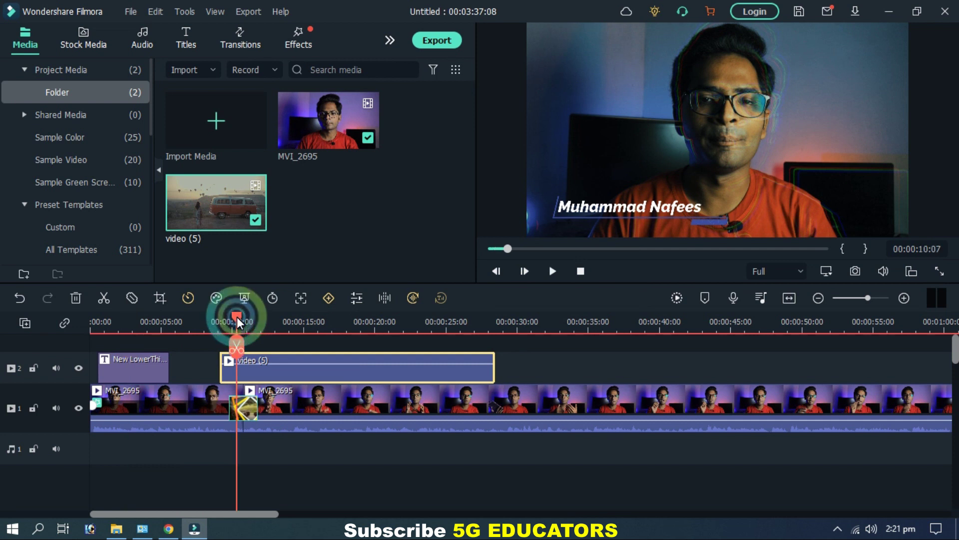
pyautogui.click(306, 363)
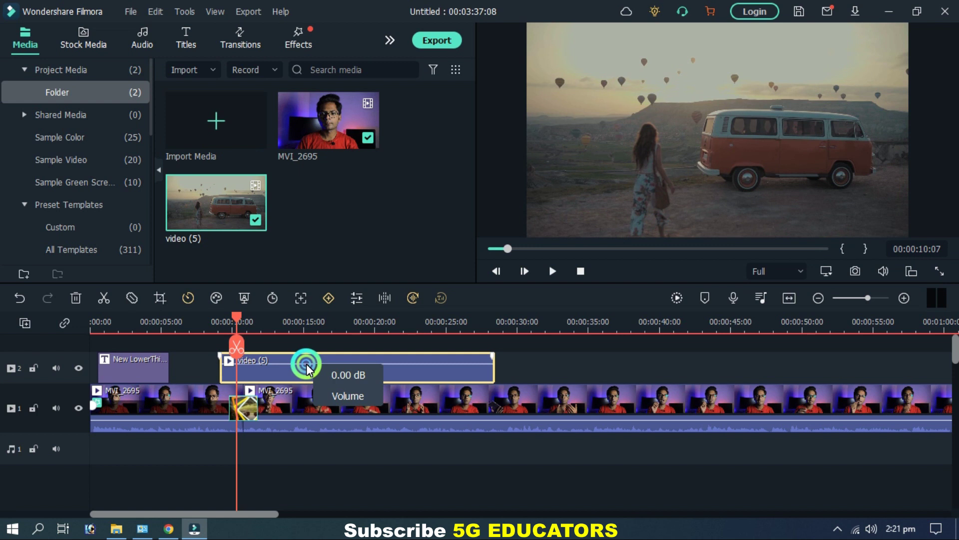
pyautogui.click(539, 195)
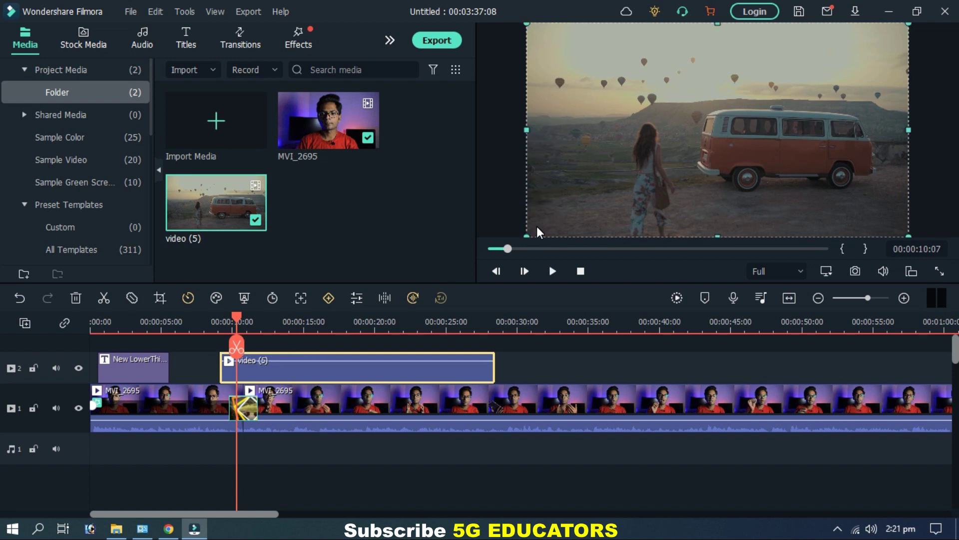
pyautogui.moveTo(528, 235); pyautogui.dragTo(786, 101)
pyautogui.moveTo(852, 65); pyautogui.dragTo(593, 85)
# Step: Apply a Circle mask to the video (5) overlay, enlarging it and placing it in the frame's upper-left corner
pyautogui.click(331, 350)
pyautogui.doubleClick(322, 372)
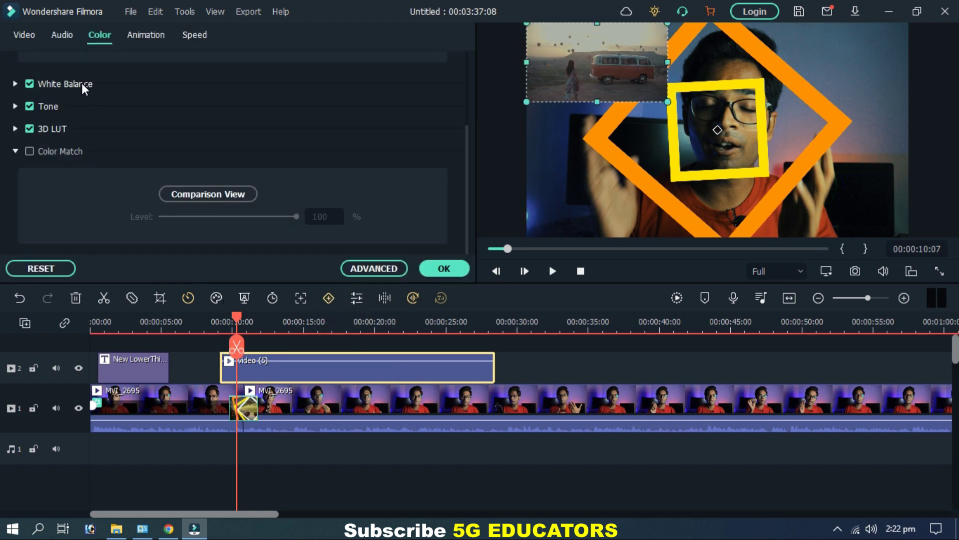
pyautogui.click(25, 35)
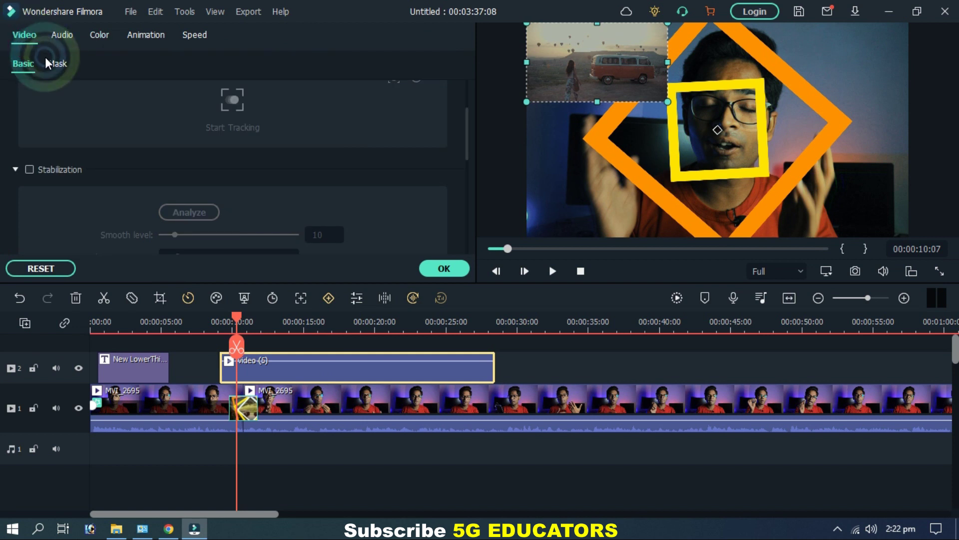
pyautogui.click(65, 67)
pyautogui.click(286, 140)
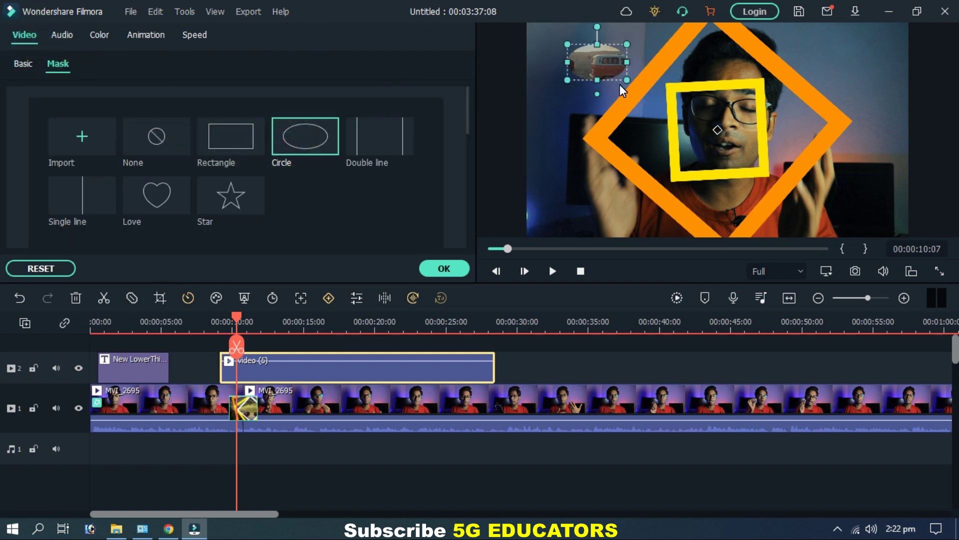
pyautogui.moveTo(639, 95); pyautogui.dragTo(575, 37)
pyautogui.click(524, 457)
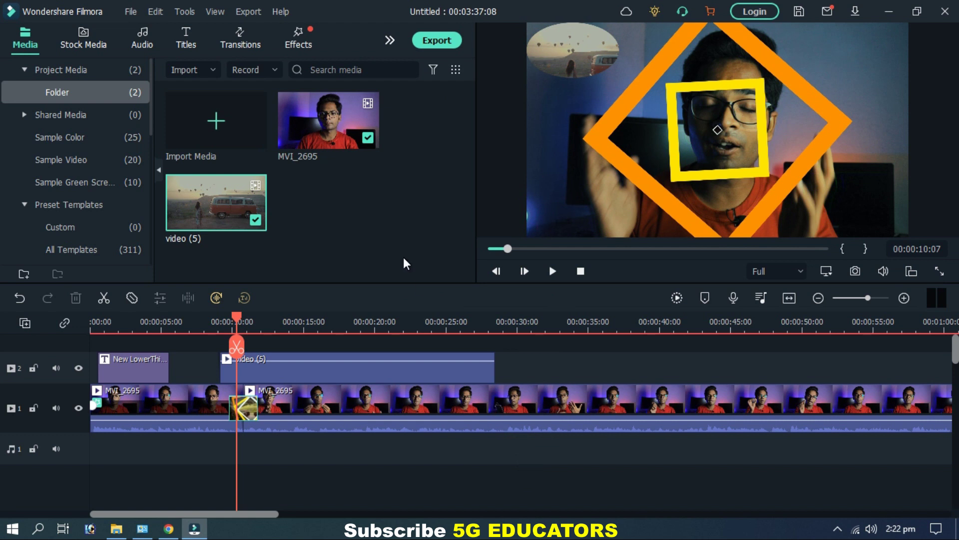
# Step: Move the video (5) clip to start at about 12 seconds and trim its end to 00:00:17:03
pyautogui.doubleClick(411, 368)
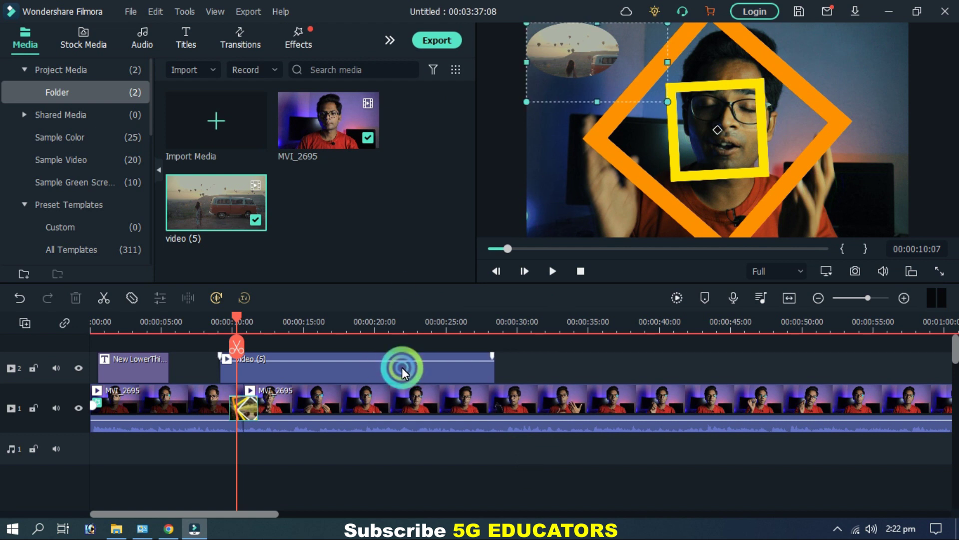
pyautogui.moveTo(414, 367)
pyautogui.mouseDown()
pyautogui.moveTo(451, 365)
pyautogui.moveTo(334, 362)
pyautogui.mouseUp()
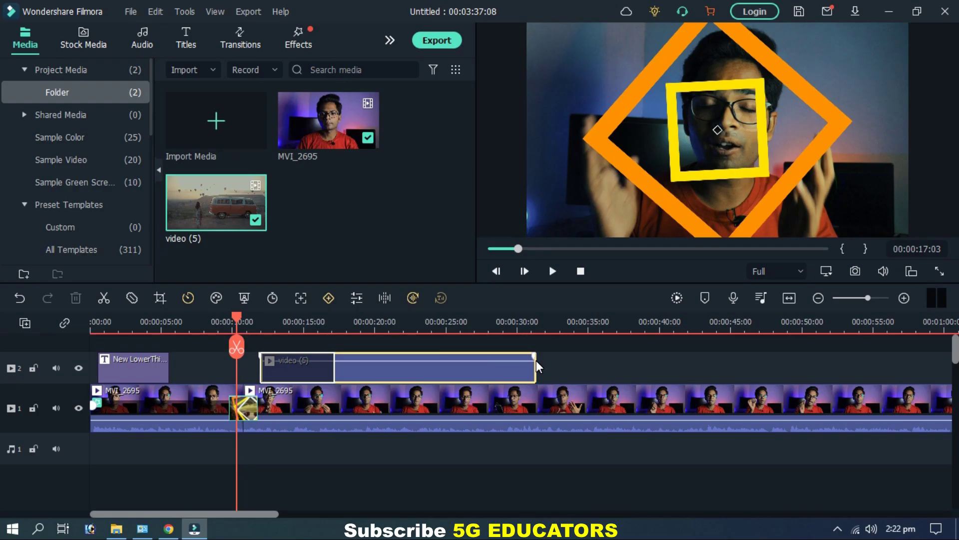
pyautogui.moveTo(536, 360); pyautogui.dragTo(334, 361)
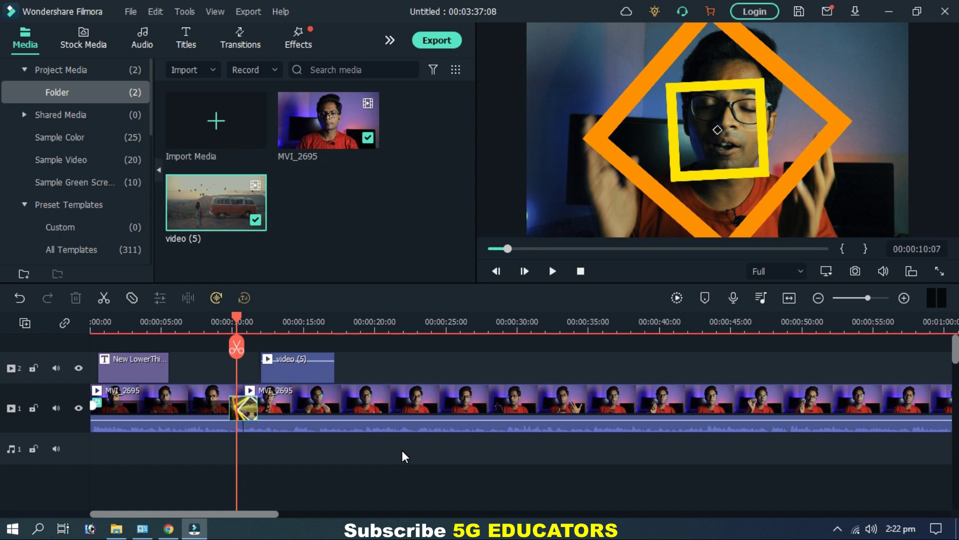
# Step: Return the playhead to 00:00:00:00 and open Crop and Zoom for the first MVI_2695 clip
pyautogui.click(418, 395)
pyautogui.click(186, 393)
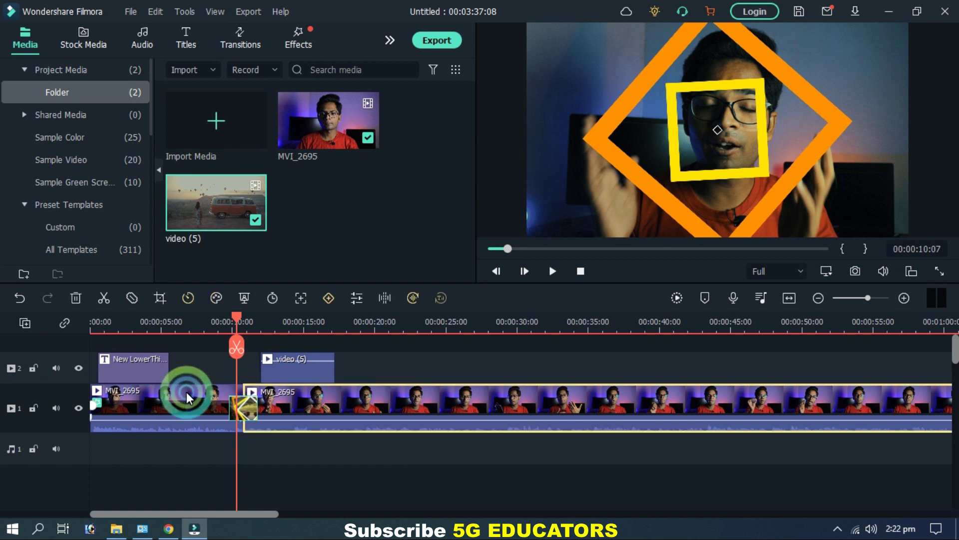
pyautogui.moveTo(237, 325); pyautogui.dragTo(89, 320)
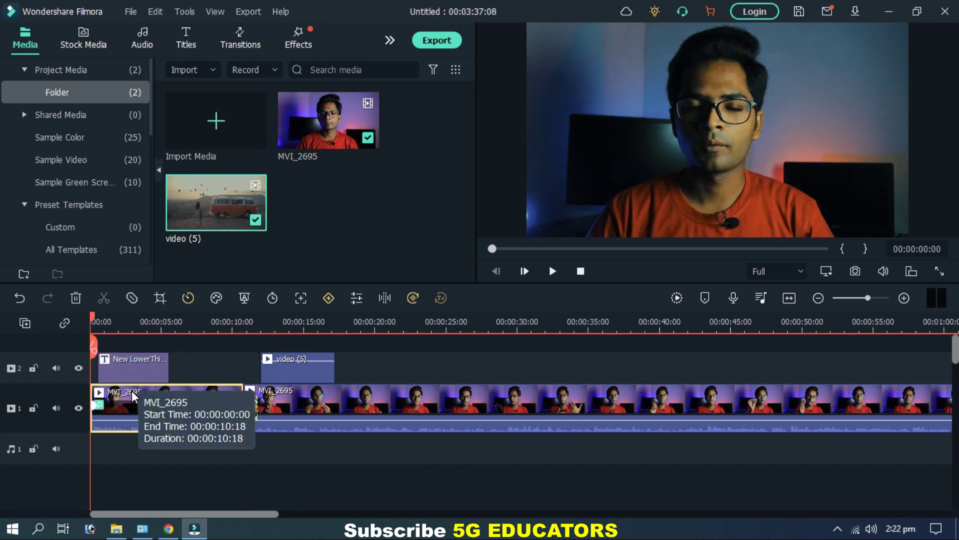
pyautogui.rightClick(131, 391)
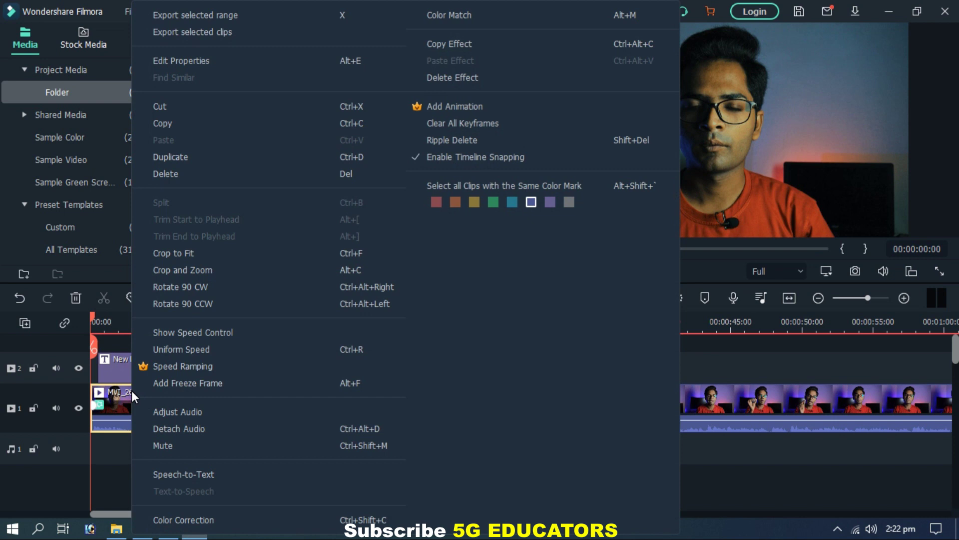
pyautogui.click(203, 271)
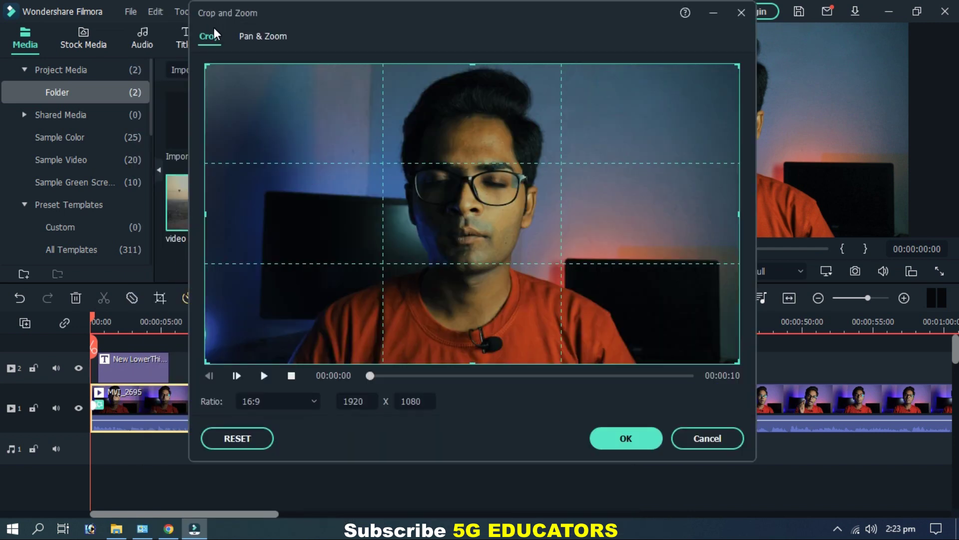
# Step: Try cropping the first clip to 1751 x 985 at the 16:9 ratio, and reset the crop
pyautogui.moveTo(209, 362); pyautogui.dragTo(685, 157)
pyautogui.moveTo(698, 87); pyautogui.dragTo(223, 328)
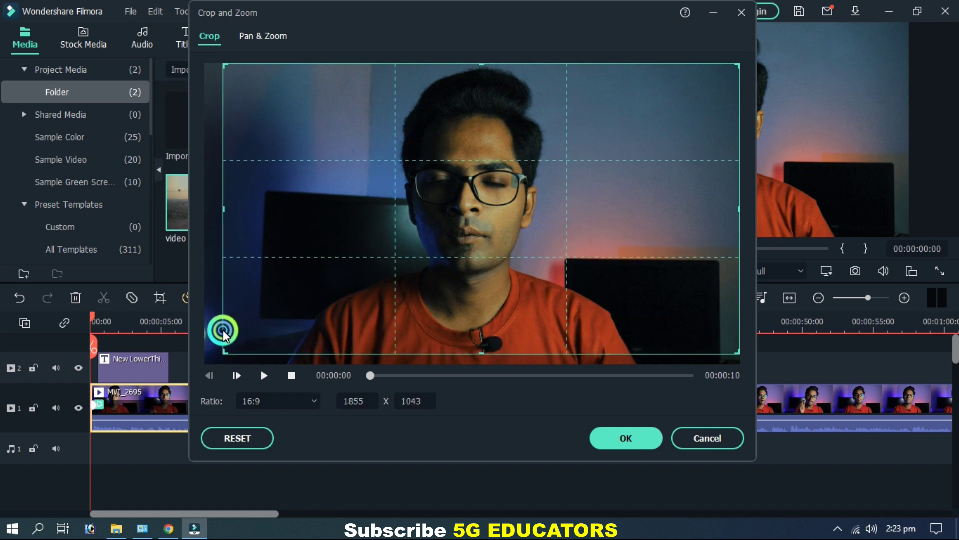
pyautogui.moveTo(734, 72); pyautogui.dragTo(709, 89)
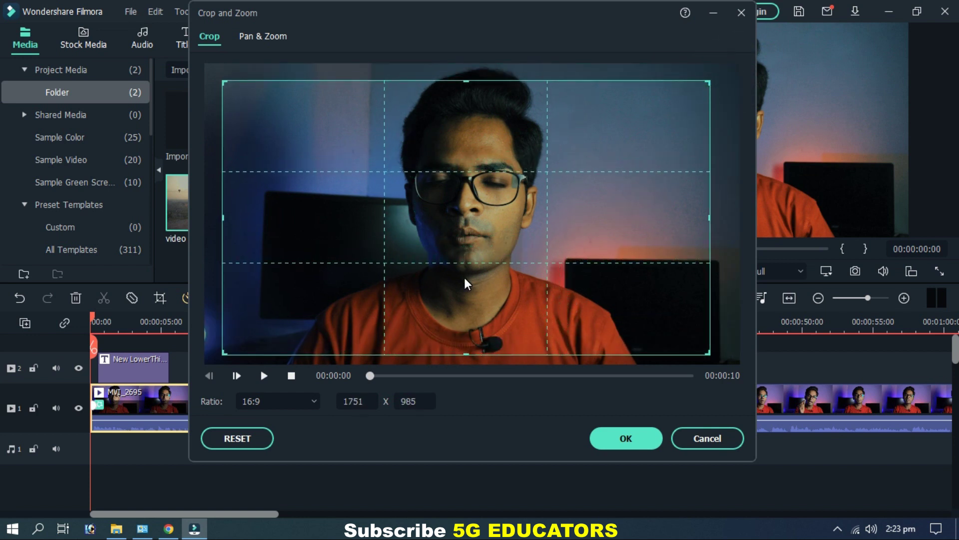
pyautogui.click(256, 439)
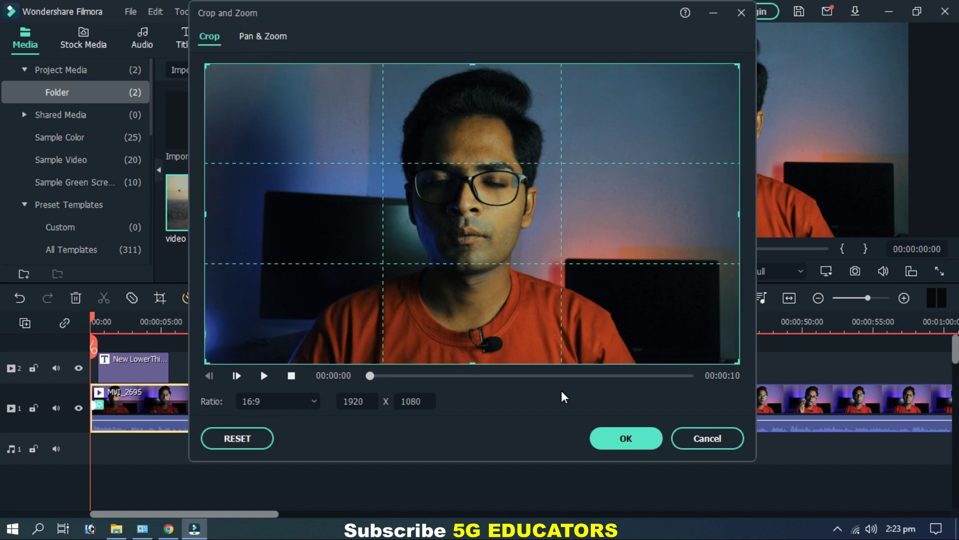
# Step: Set the Pan & Zoom end frame to 840 x 472 around the face and preview the zoom
pyautogui.click(274, 42)
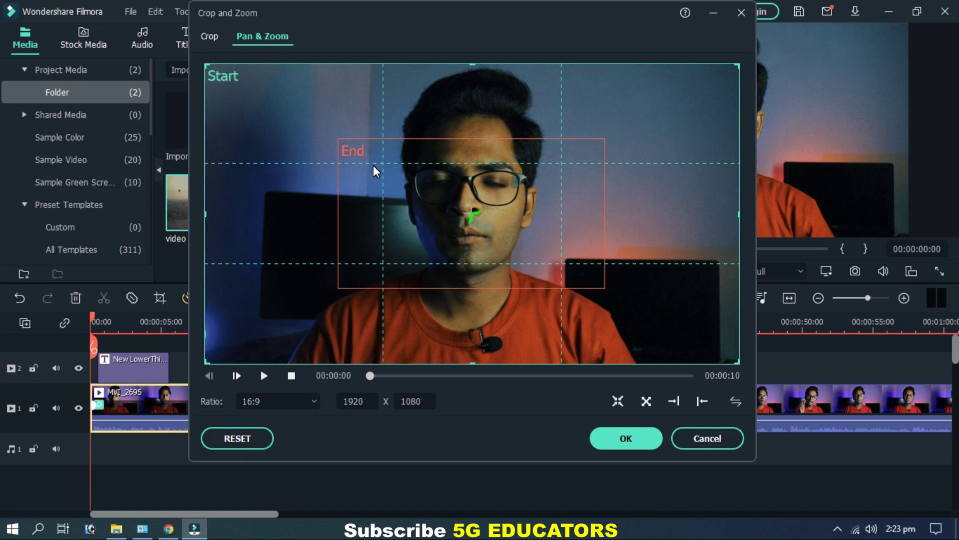
pyautogui.click(339, 143)
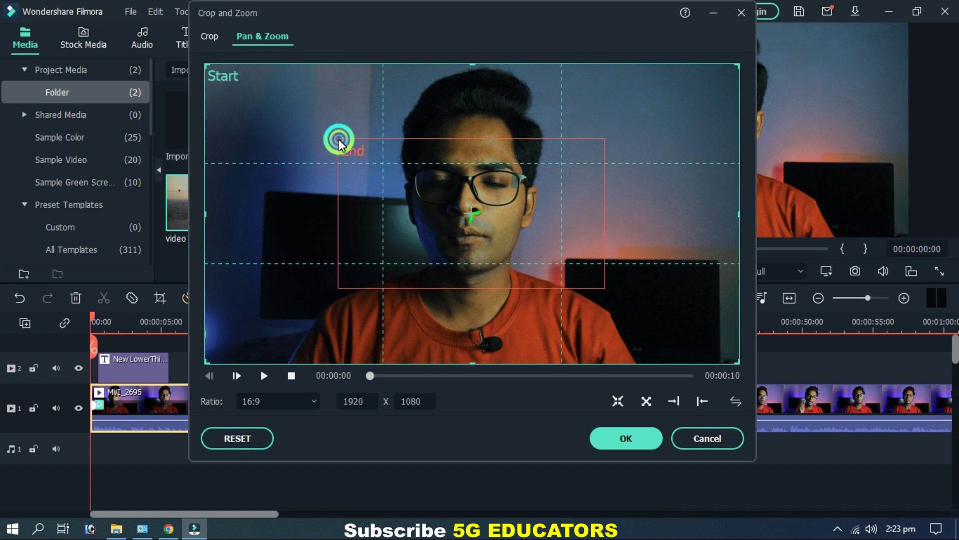
pyautogui.moveTo(340, 143); pyautogui.dragTo(373, 160)
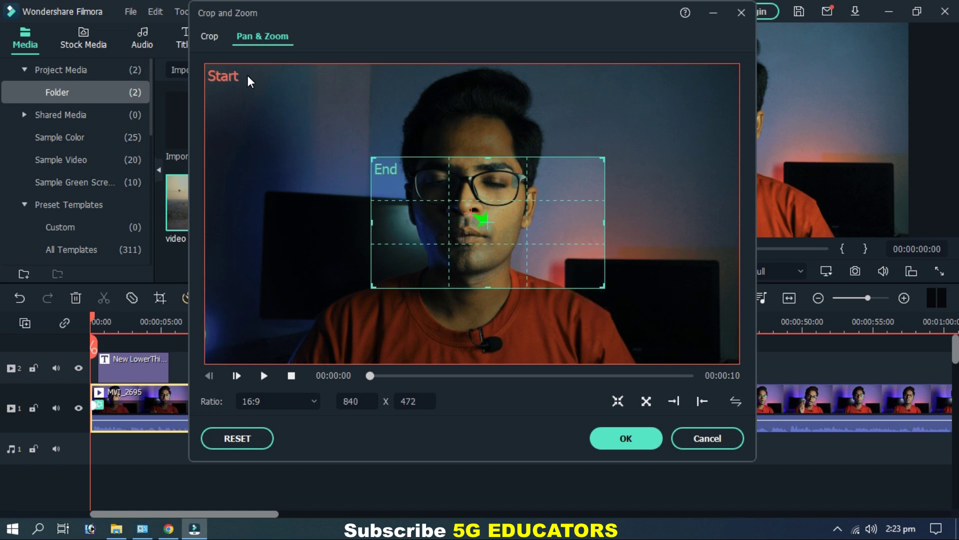
pyautogui.click(268, 380)
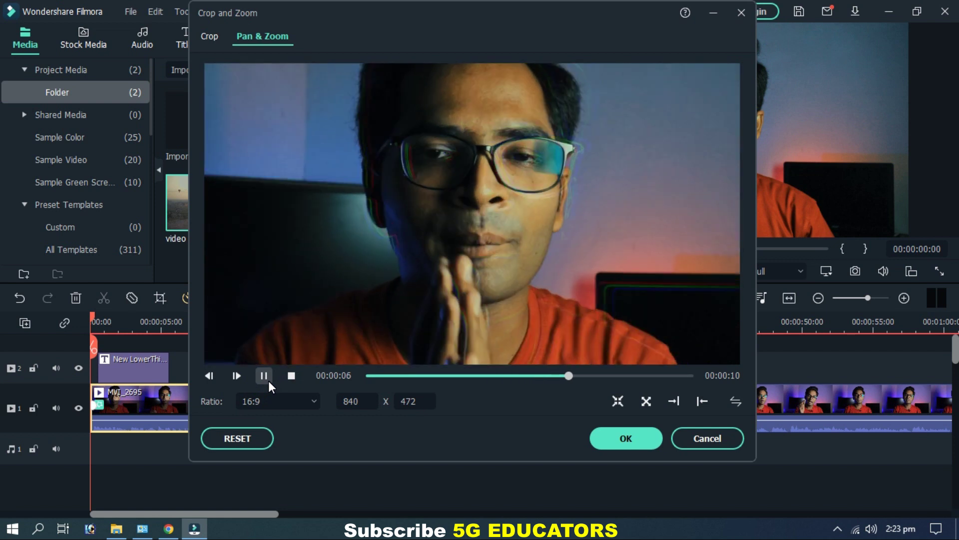
pyautogui.click(268, 380)
# Step: Enlarge the Pan & Zoom end frame to 1580 x 889
pyautogui.moveTo(372, 160); pyautogui.dragTo(264, 97)
pyautogui.moveTo(606, 289); pyautogui.dragTo(704, 398)
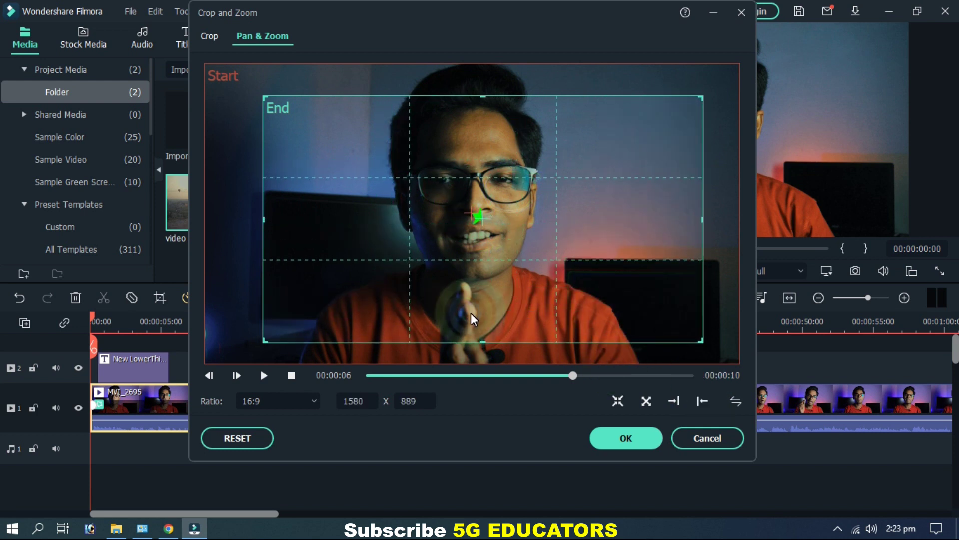
# Step: Preview the Pan & Zoom from the full frame to the 1580 x 889 end frame and apply it to the clip
pyautogui.click(262, 376)
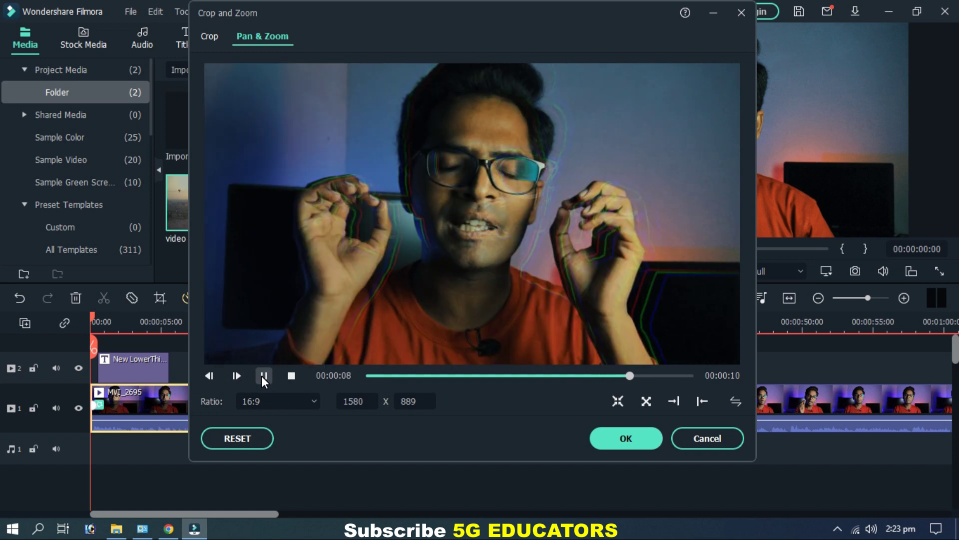
pyautogui.click(262, 376)
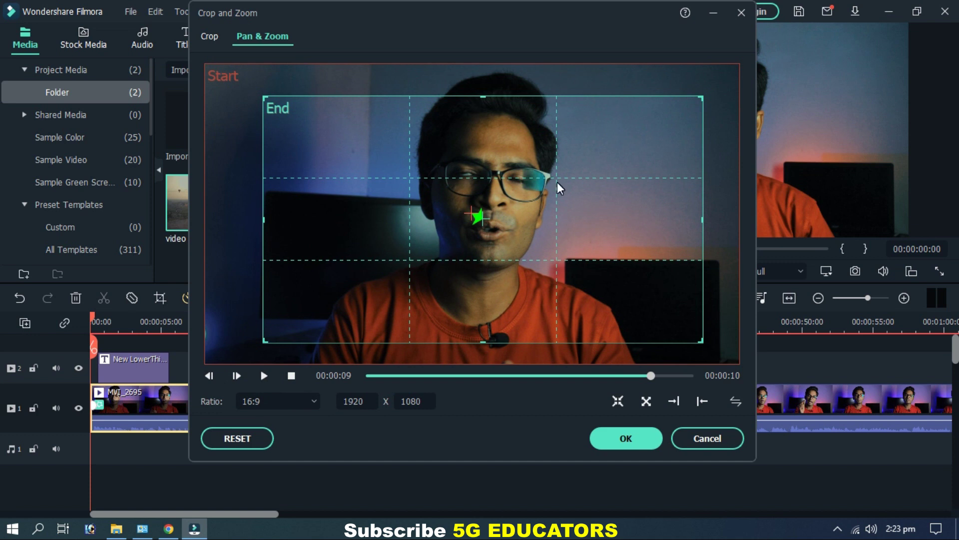
pyautogui.click(627, 438)
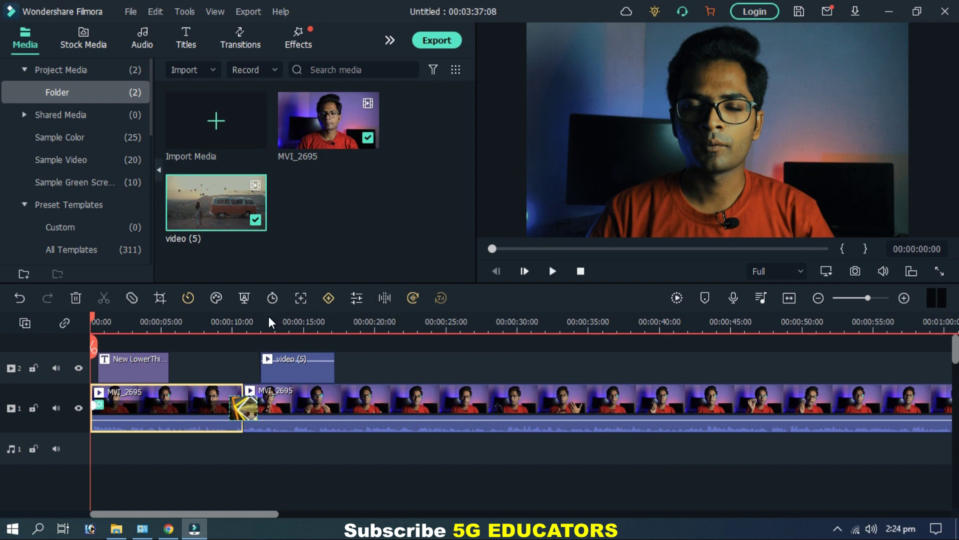
# Step: Try speeding up the first MVI_2695 clip to 1.34 and 1.52 with Uniform Speed, and reset the speed
pyautogui.click(189, 299)
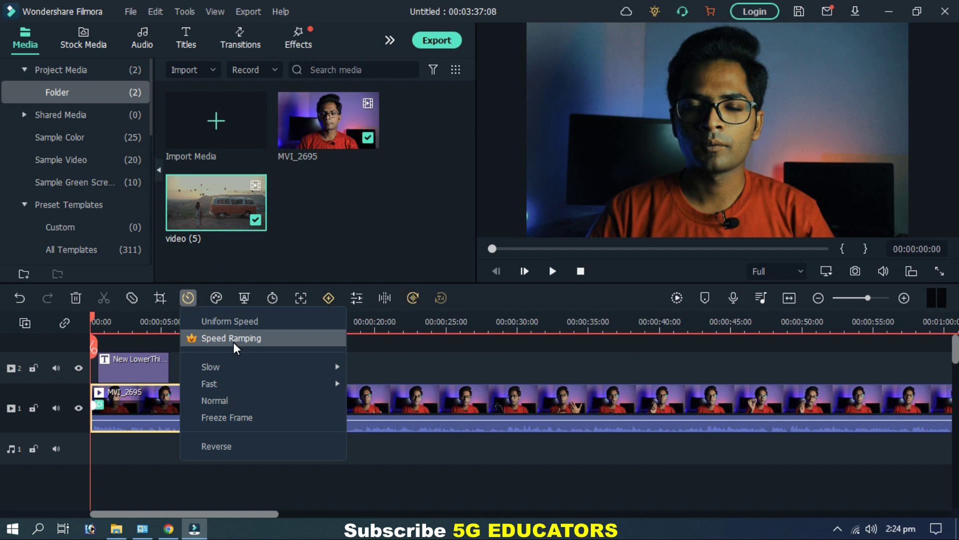
pyautogui.click(248, 323)
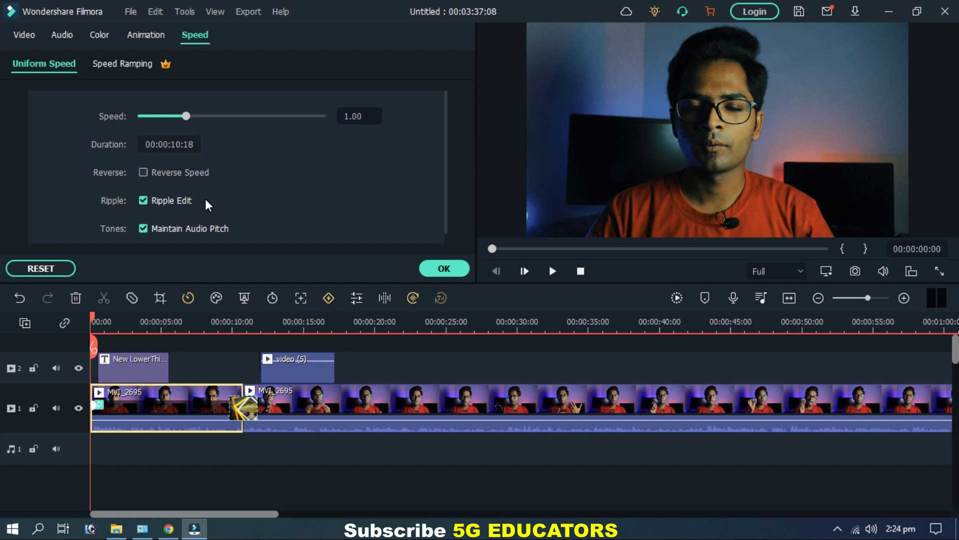
pyautogui.moveTo(190, 118); pyautogui.dragTo(204, 118)
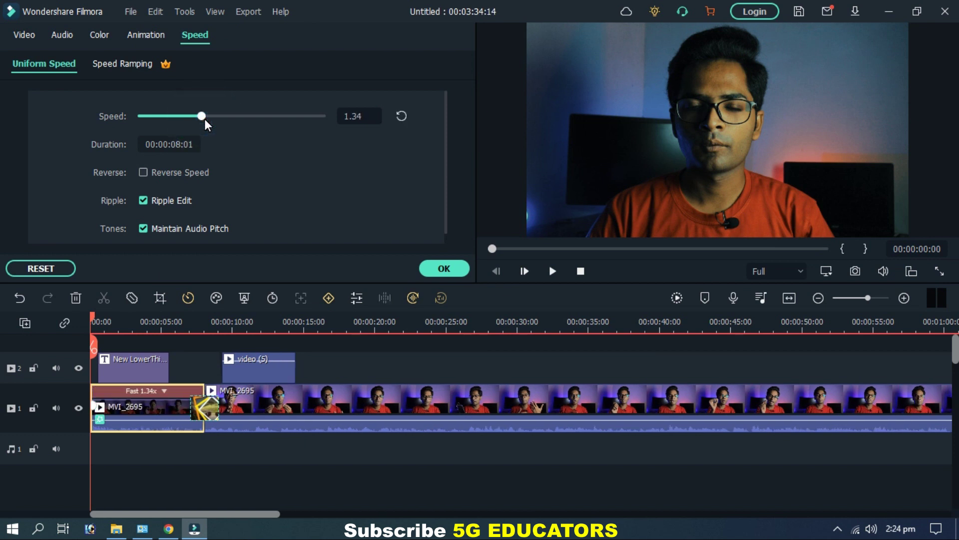
pyautogui.moveTo(202, 115); pyautogui.dragTo(211, 116)
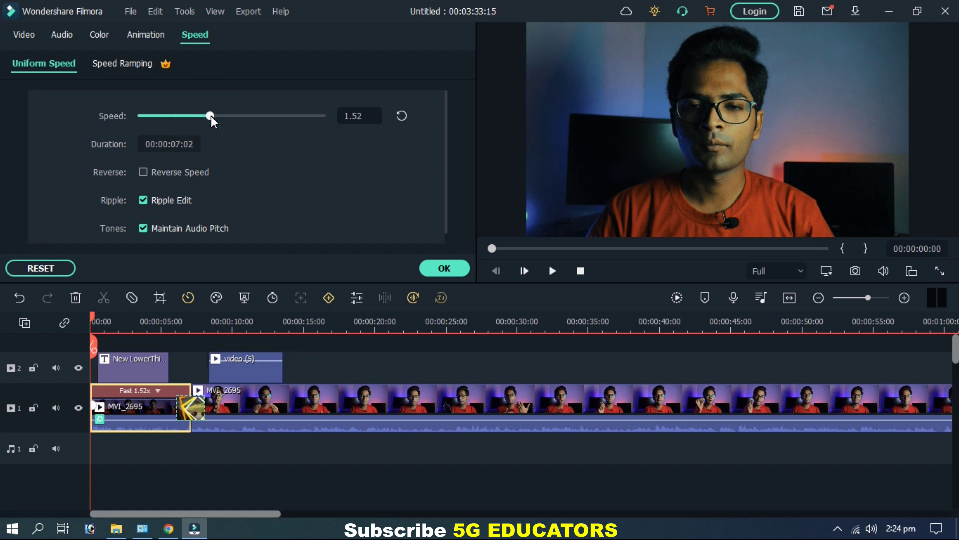
pyautogui.click(400, 118)
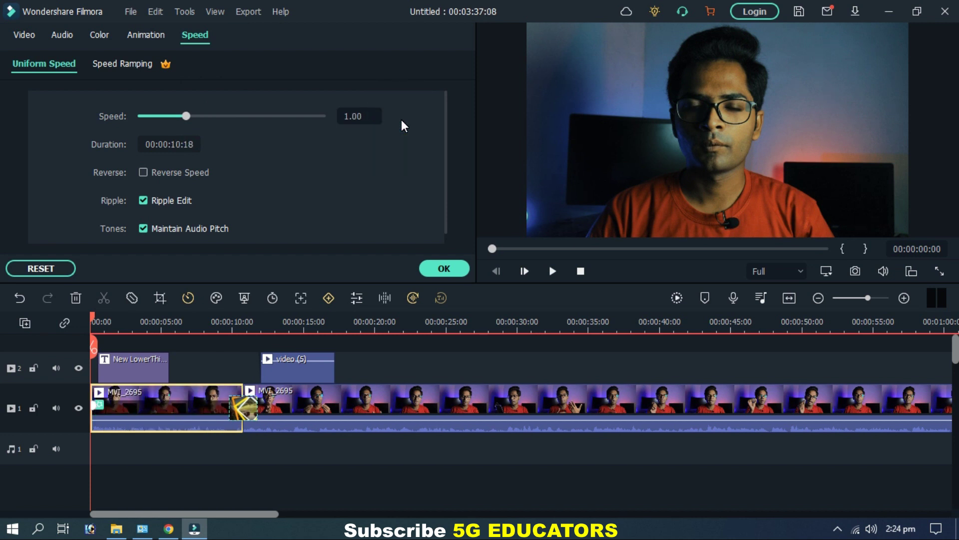
# Step: Try a Customize speed ramp on the first clip with the second and fourth points raised to 10x, and reset it
pyautogui.click(132, 67)
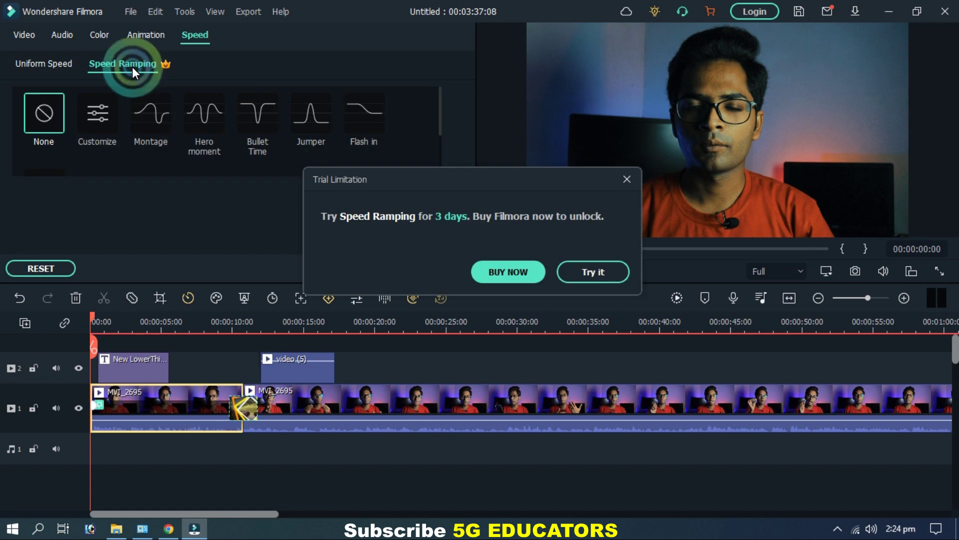
pyautogui.click(607, 276)
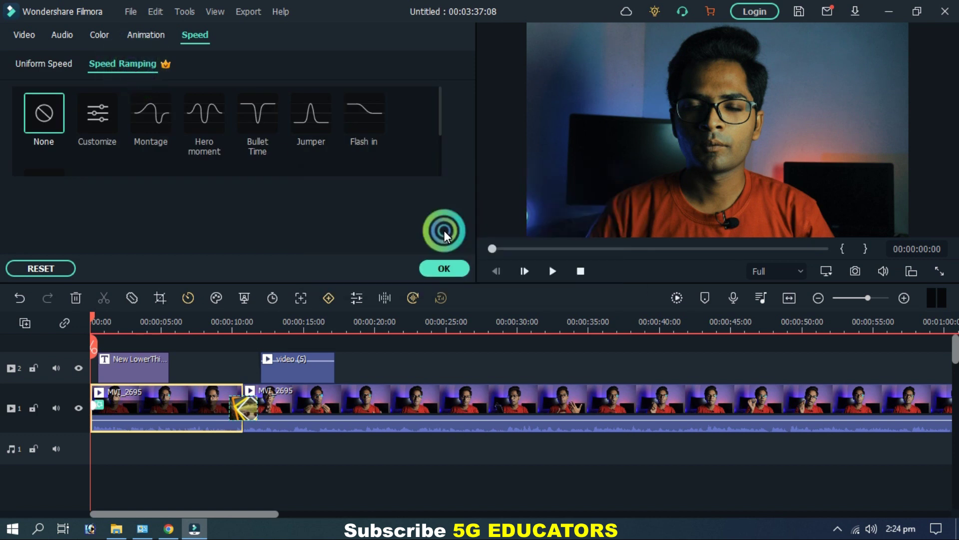
pyautogui.click(109, 114)
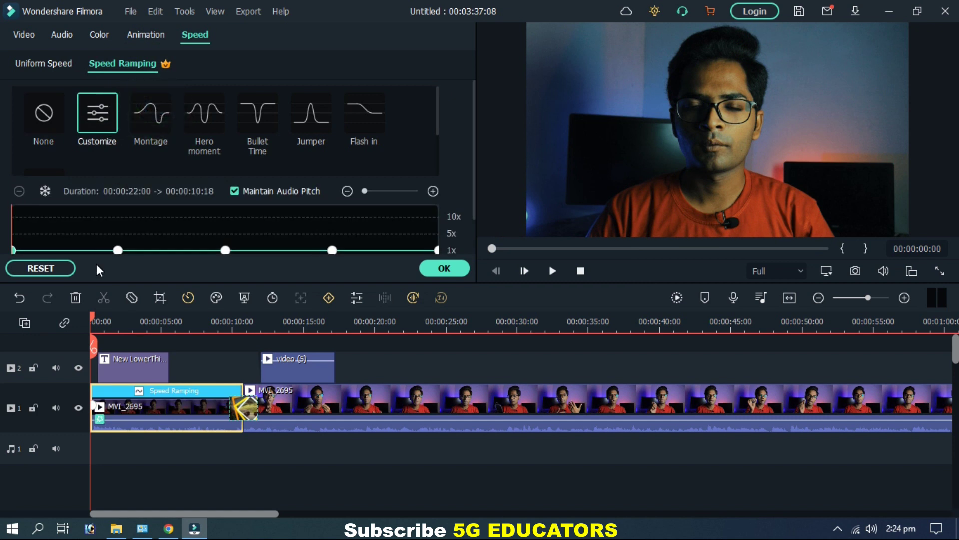
pyautogui.moveTo(118, 251); pyautogui.dragTo(118, 217)
pyautogui.click(223, 247)
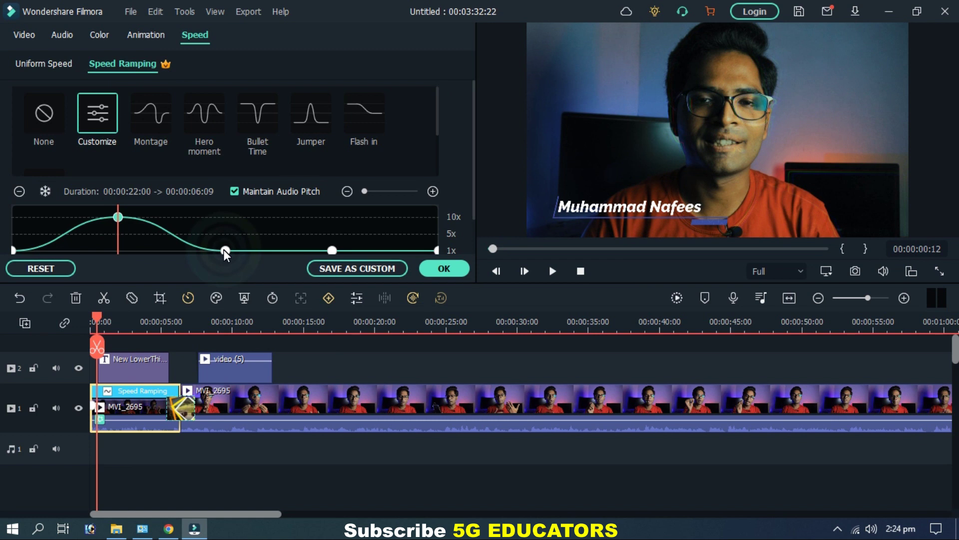
pyautogui.moveTo(333, 251); pyautogui.dragTo(337, 214)
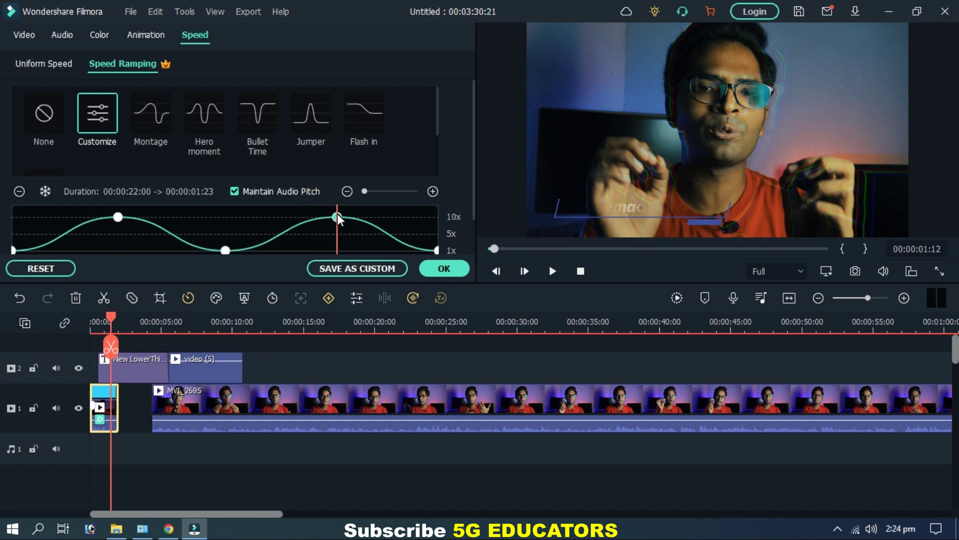
pyautogui.click(59, 270)
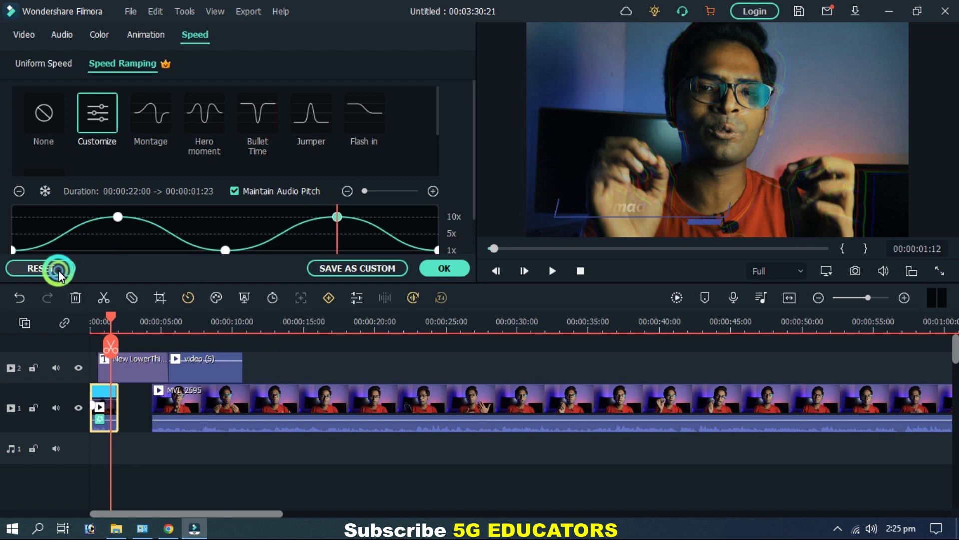
pyautogui.click(290, 465)
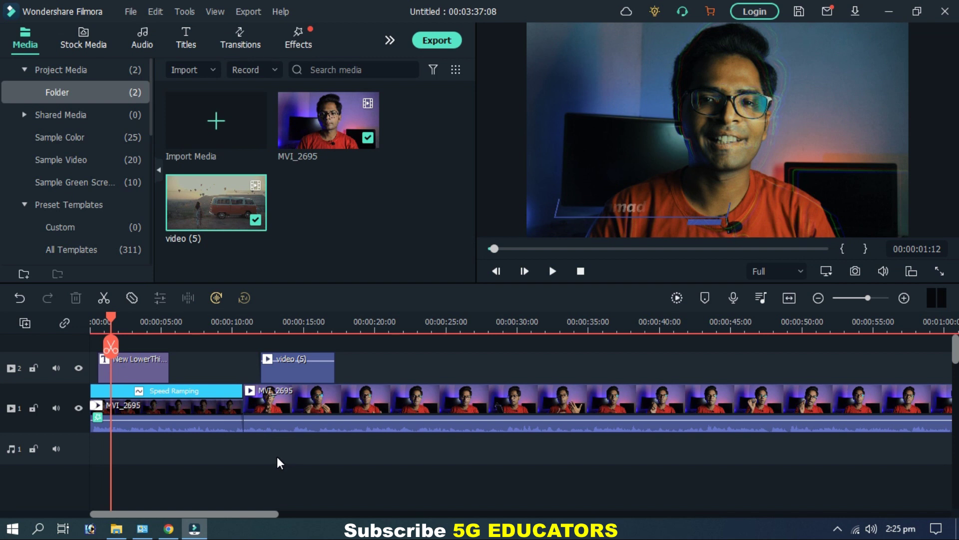
# Step: Set the first clip's audio fade in to 1.01 s, fade out to 1.68 s and pitch to 2
pyautogui.click(221, 426)
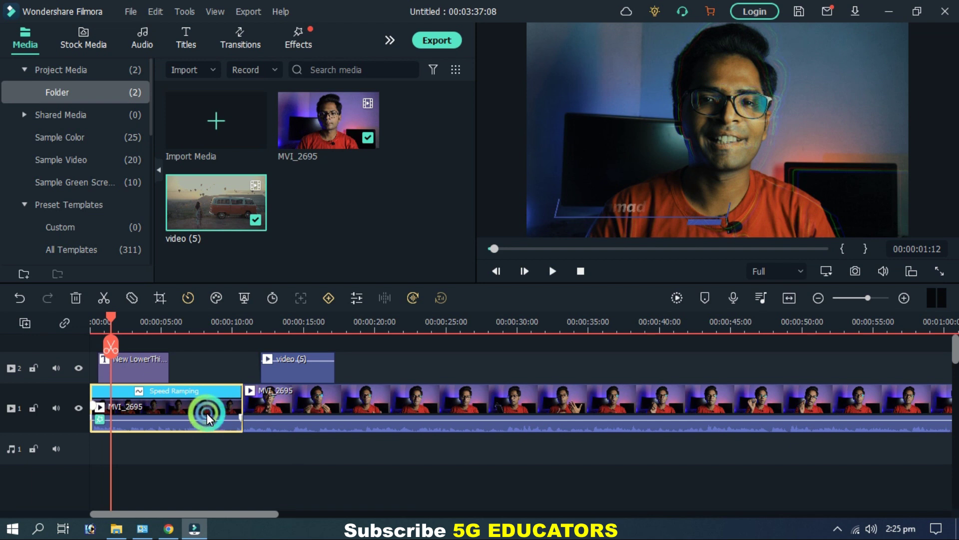
pyautogui.doubleClick(207, 413)
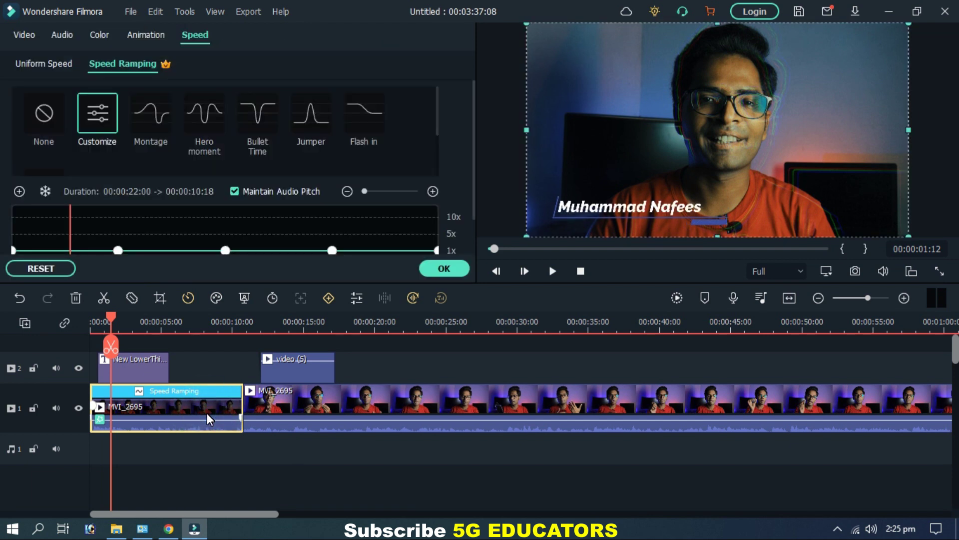
pyautogui.click(31, 33)
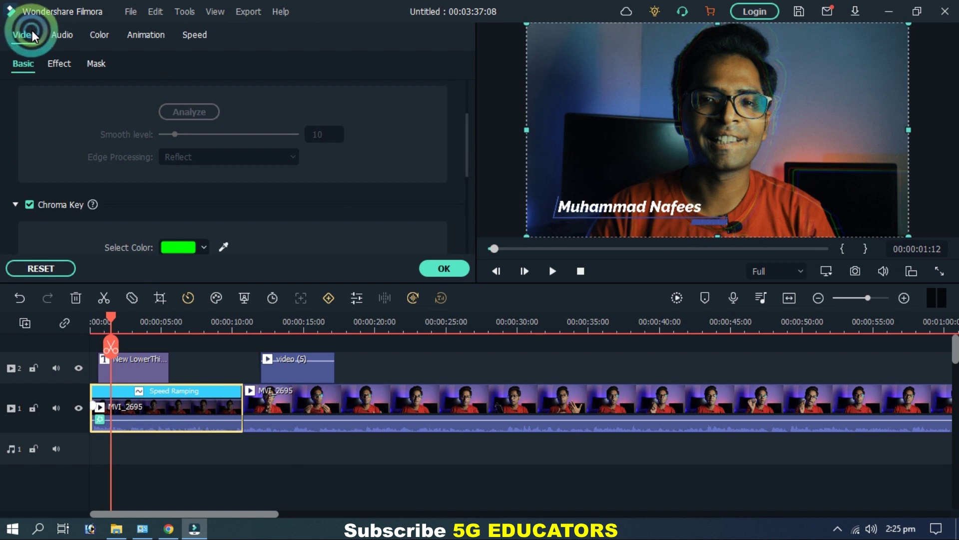
pyautogui.click(59, 35)
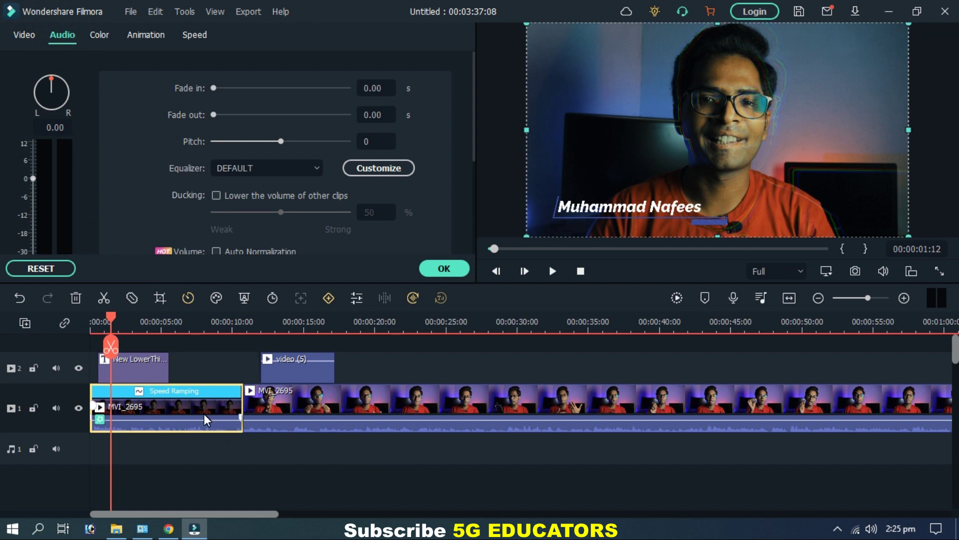
pyautogui.click(33, 36)
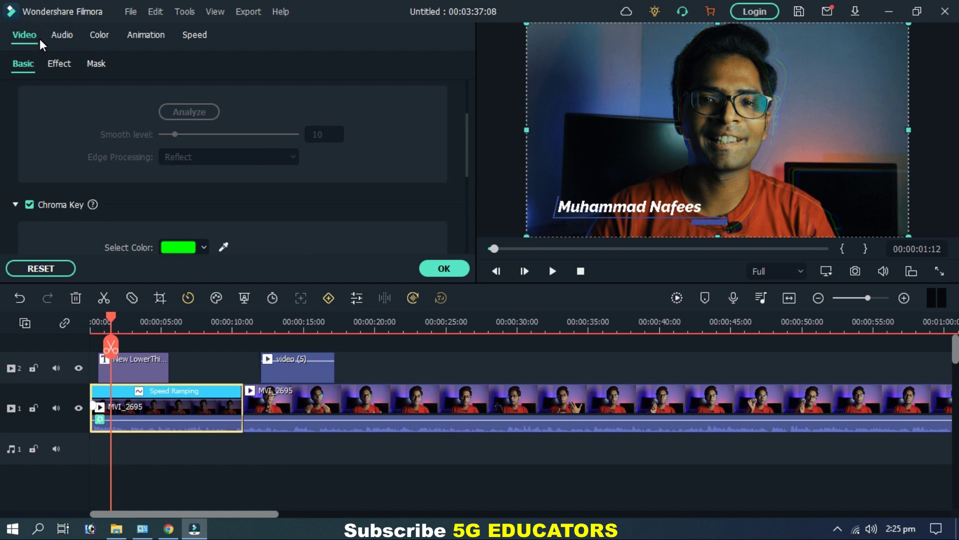
pyautogui.click(56, 36)
pyautogui.moveTo(217, 86); pyautogui.dragTo(234, 114)
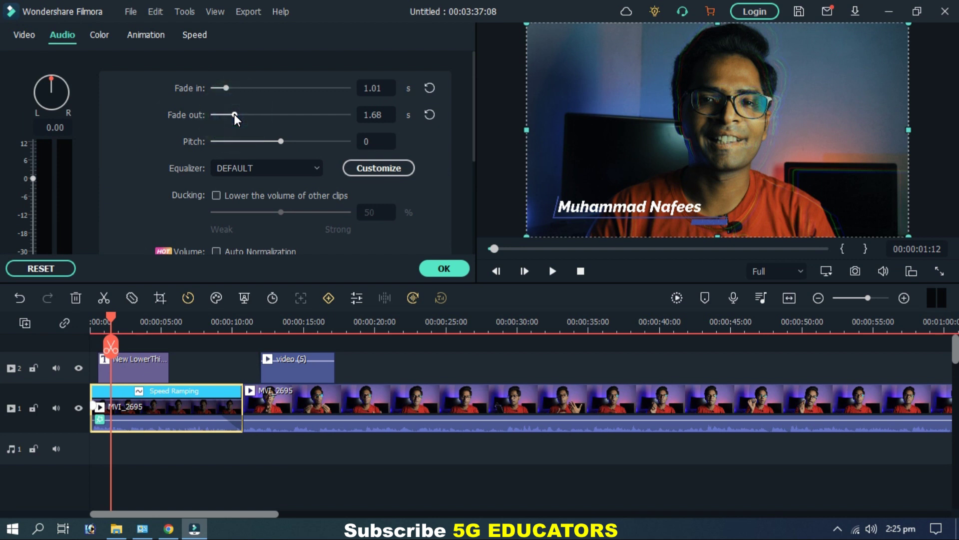
pyautogui.moveTo(283, 142); pyautogui.dragTo(294, 143)
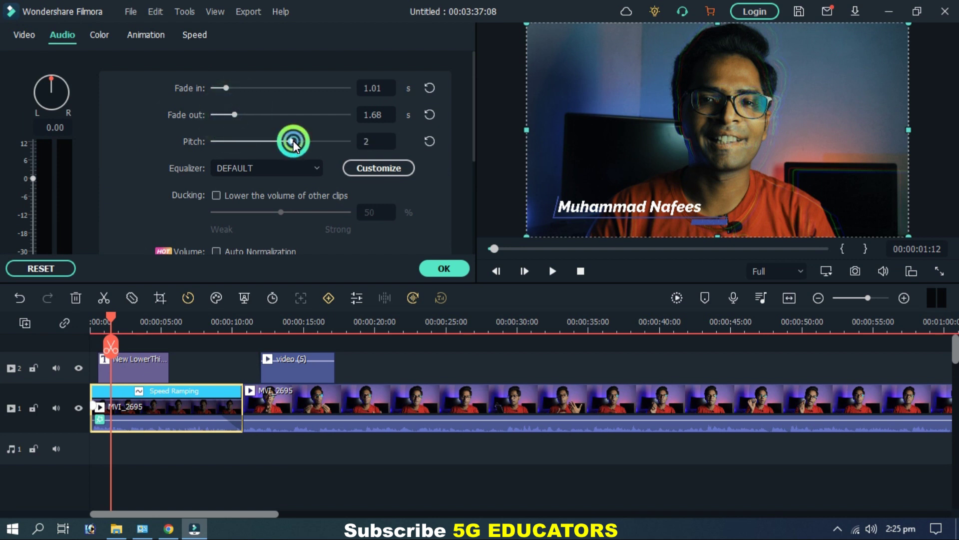
pyautogui.click(313, 161)
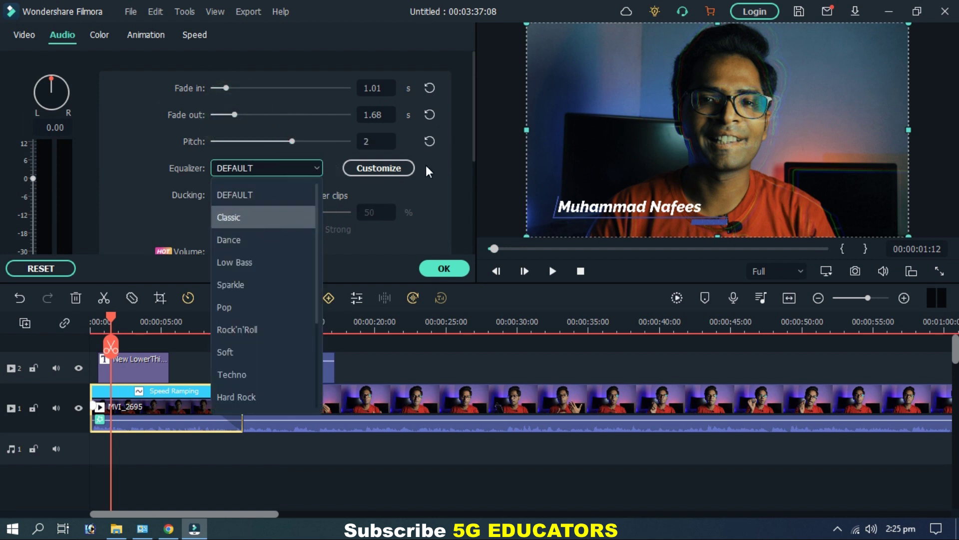
pyautogui.click(467, 139)
# Step: Enable Normal Denoise at Mid strength and Auto Normalization for the first clip's audio, and apply the settings
pyautogui.moveTo(474, 133); pyautogui.dragTo(471, 190)
pyautogui.click(215, 143)
pyautogui.moveTo(215, 158); pyautogui.dragTo(277, 169)
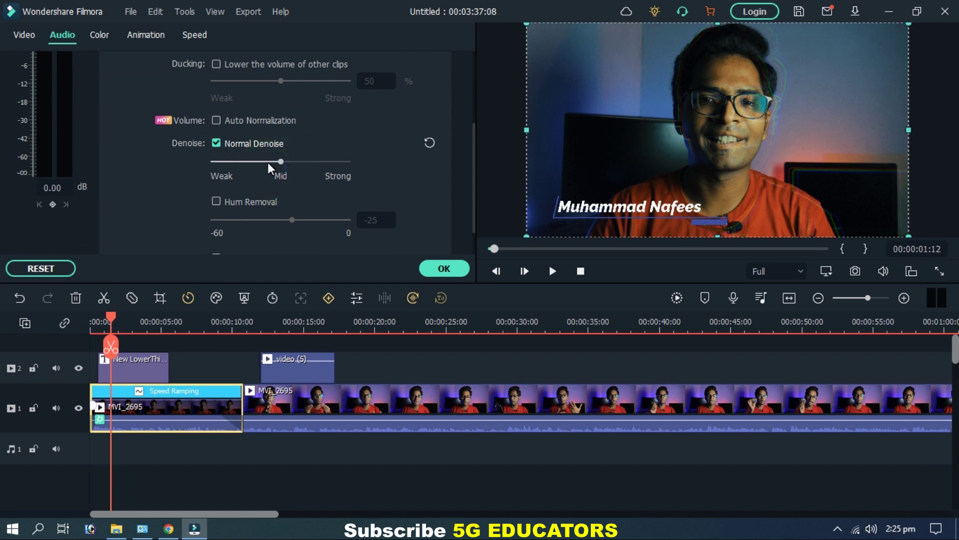
pyautogui.click(215, 121)
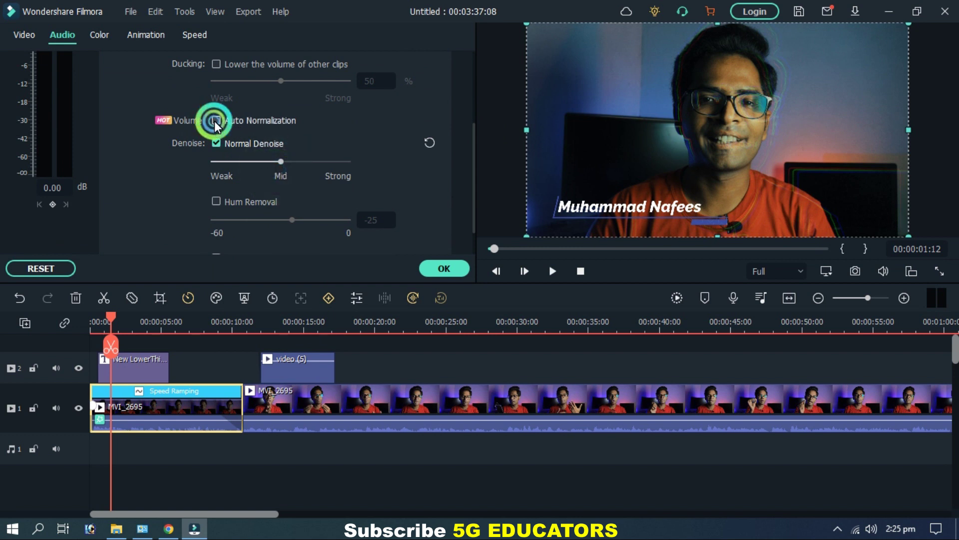
pyautogui.click(437, 269)
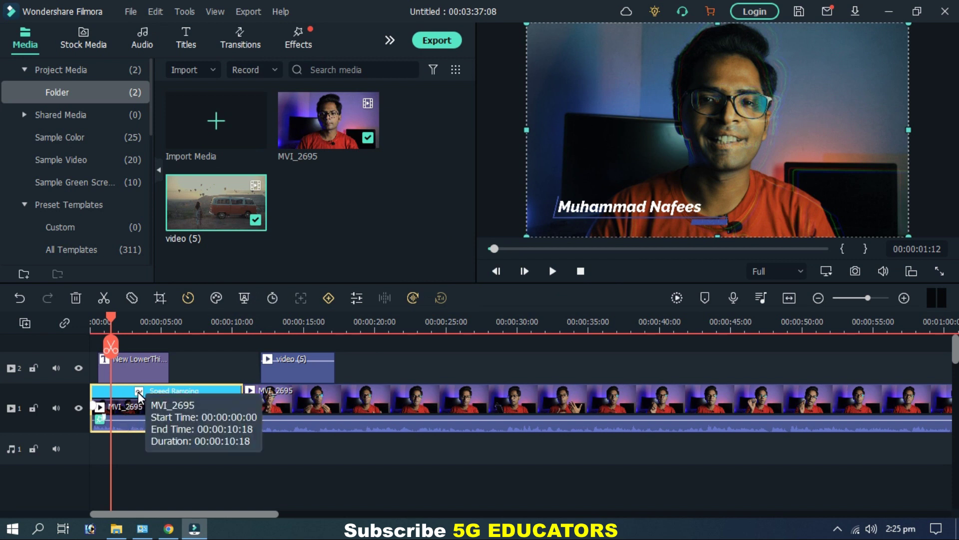
# Step: Reopen the first clip's speed settings and set its Speed Ramping to None
pyautogui.doubleClick(130, 408)
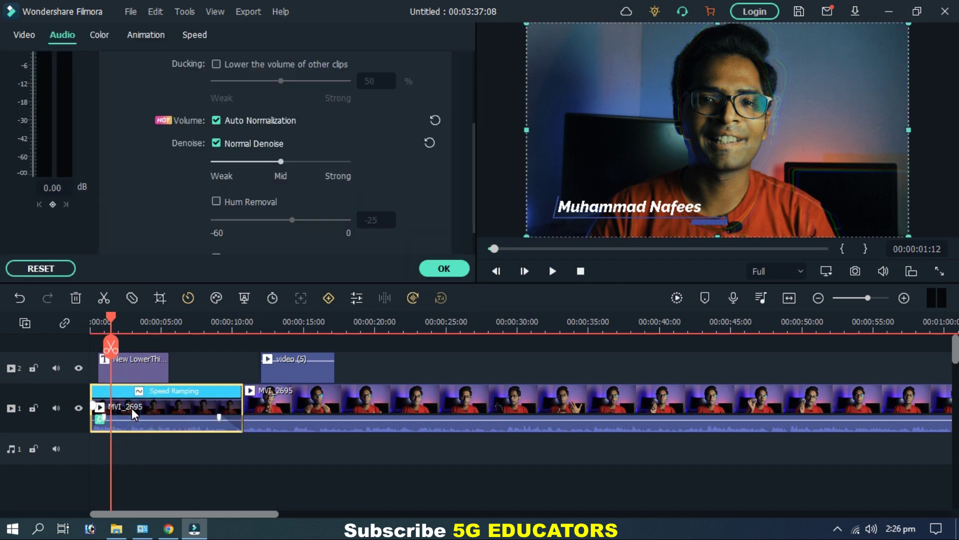
pyautogui.click(197, 35)
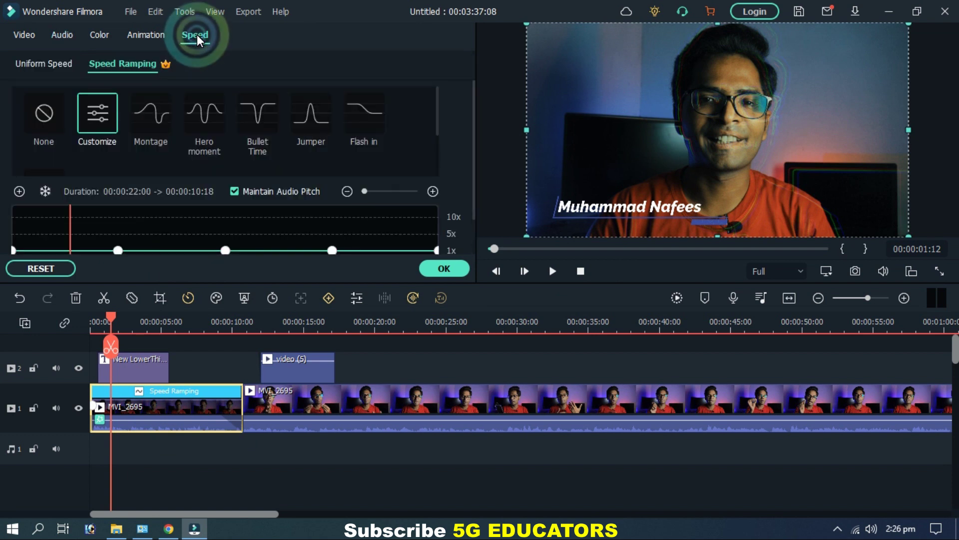
pyautogui.click(49, 118)
# Step: Reset all audio adjustments of the first clip and deselect it
pyautogui.click(146, 36)
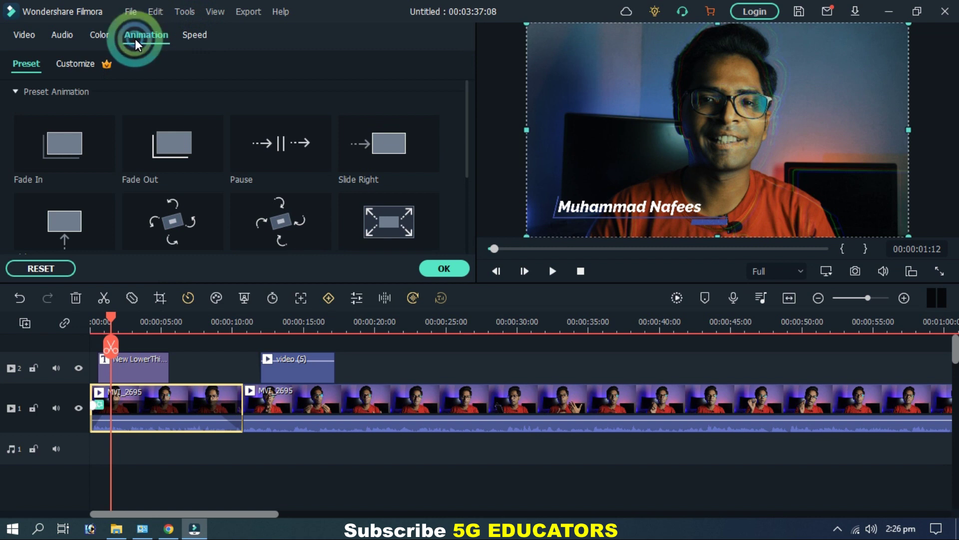
pyautogui.click(104, 36)
pyautogui.click(68, 38)
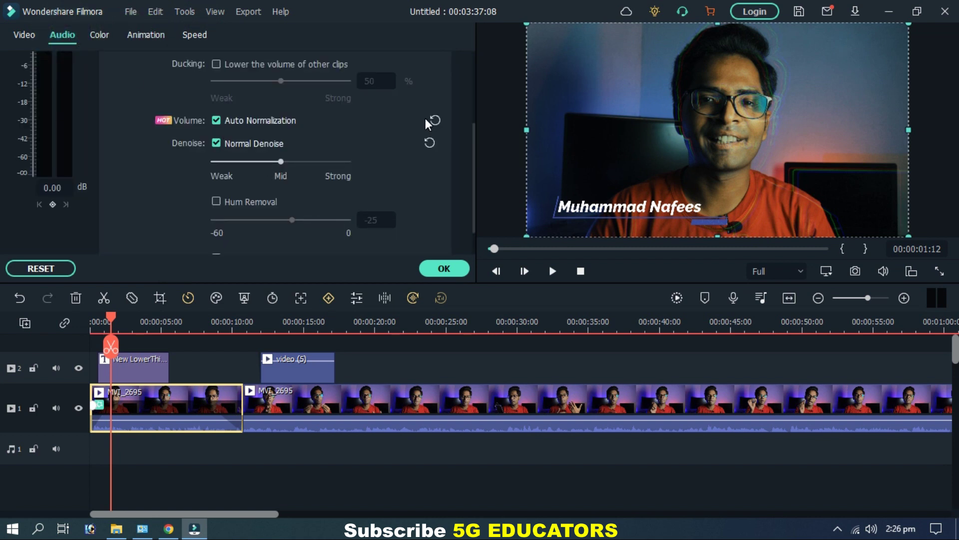
pyautogui.moveTo(467, 151); pyautogui.dragTo(476, 85)
pyautogui.click(64, 268)
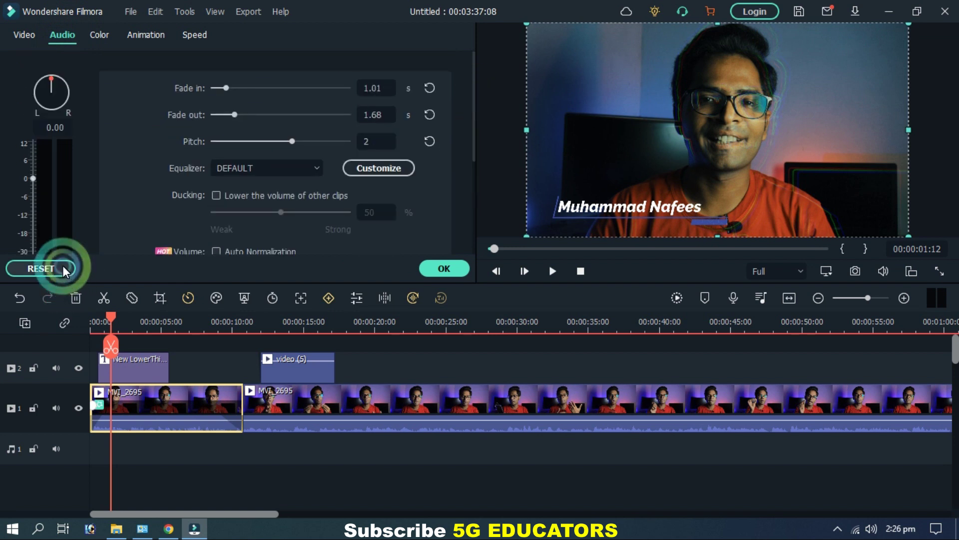
pyautogui.click(234, 458)
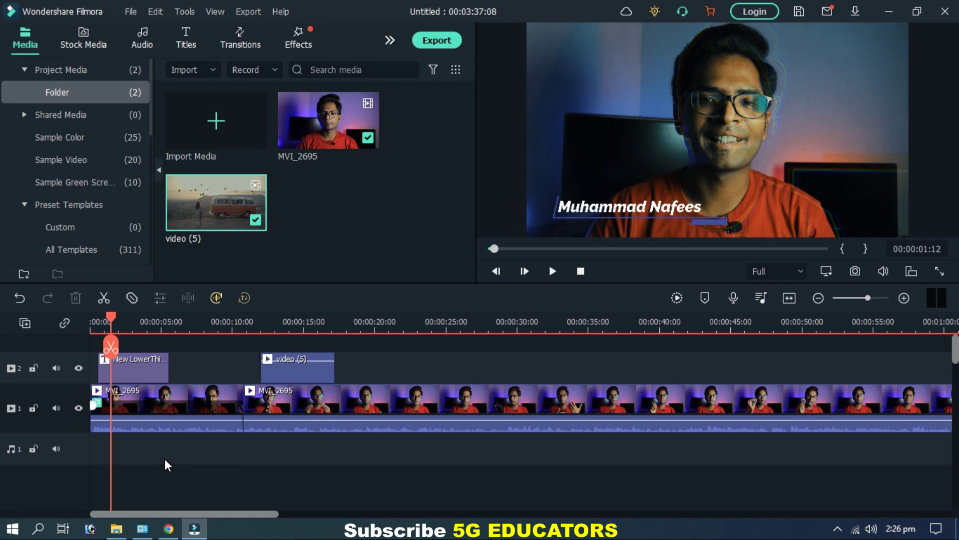
# Step: Return the playhead to 00:00:00:00 and select the first MVI_2695 clip after viewing its available commands
pyautogui.moveTo(108, 314); pyautogui.dragTo(87, 317)
pyautogui.click(145, 395)
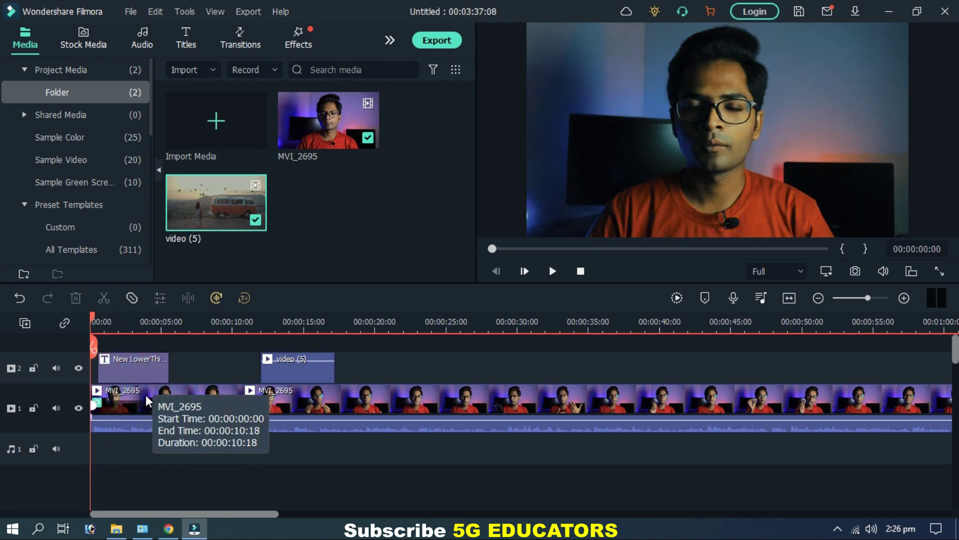
pyautogui.rightClick(145, 395)
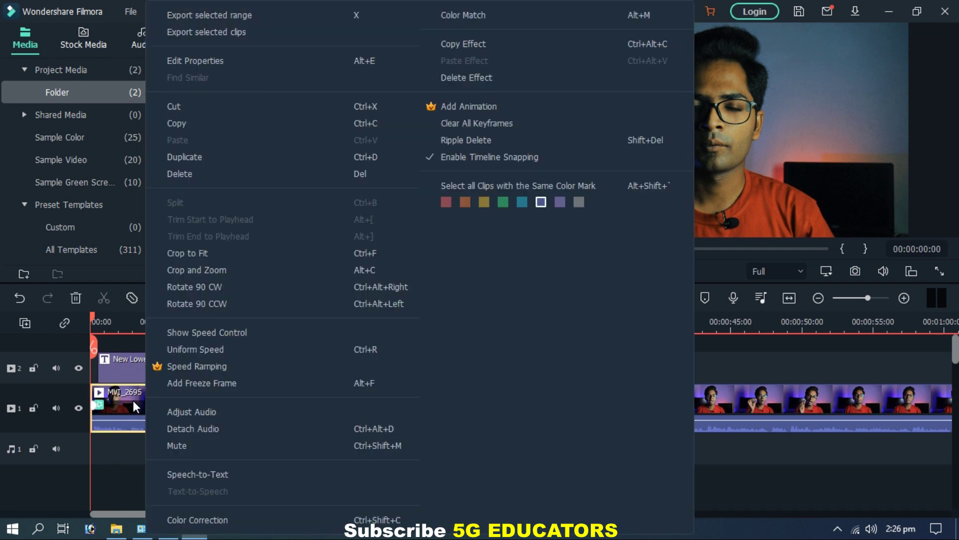
pyautogui.click(133, 400)
pyautogui.click(218, 407)
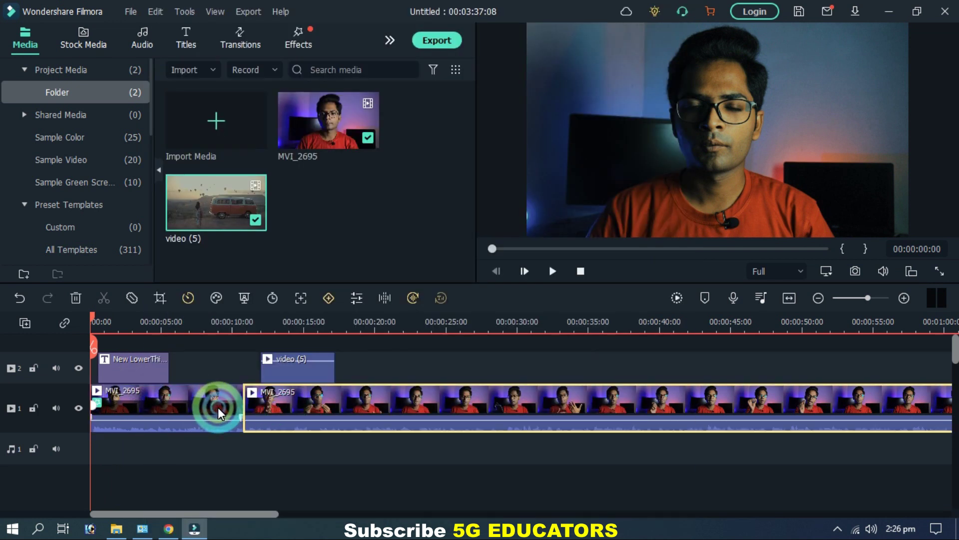
# Step: Detach the audio from the first MVI_2695 clip and delete the detached audio clip
pyautogui.click(217, 407)
pyautogui.rightClick(218, 407)
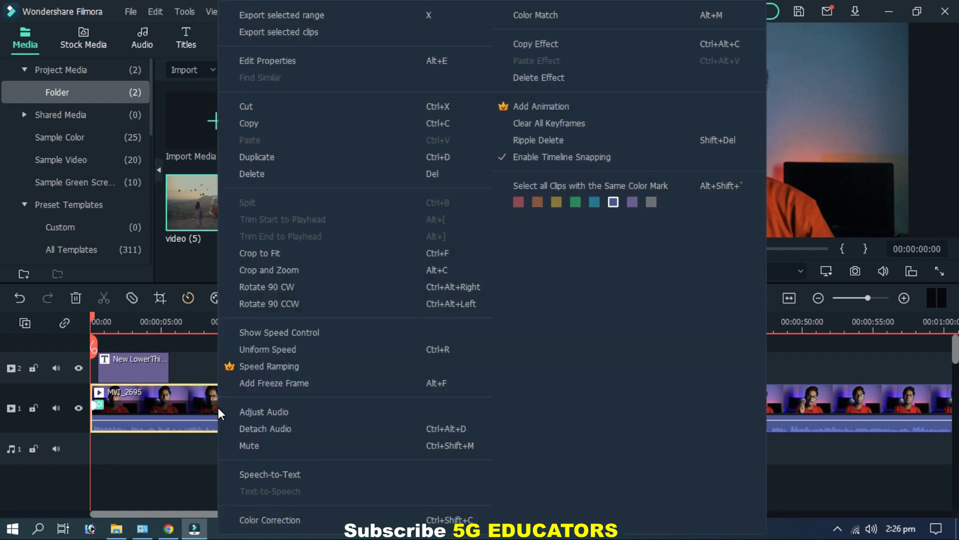
pyautogui.rightClick(159, 392)
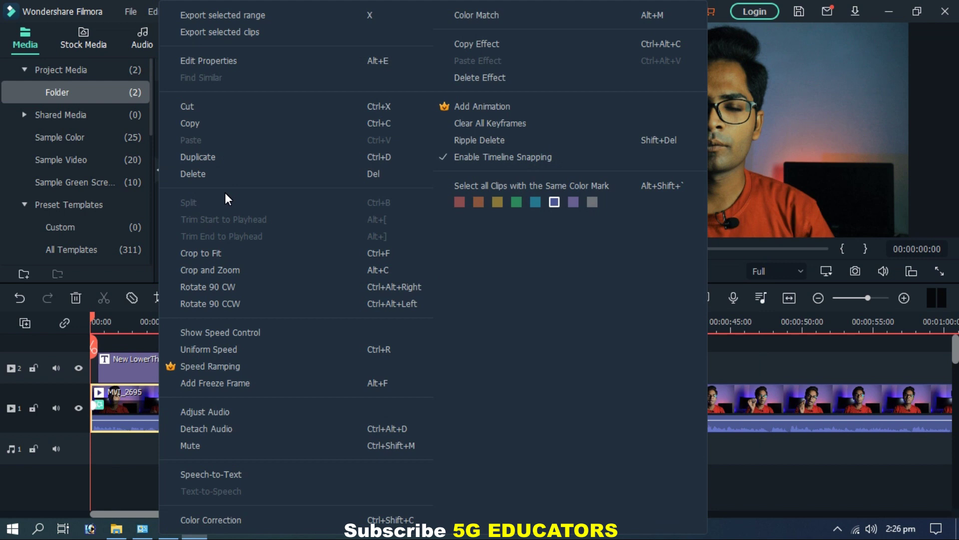
pyautogui.click(203, 428)
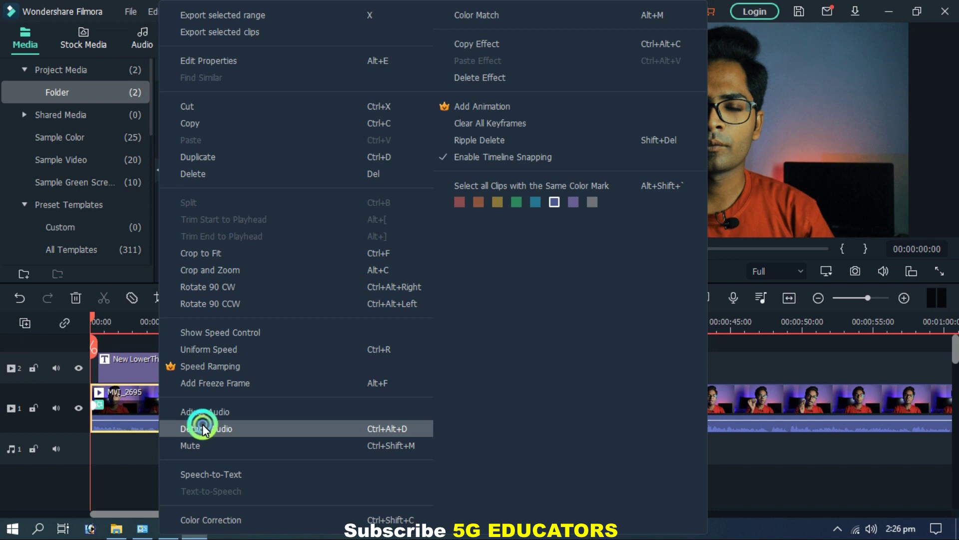
pyautogui.click(187, 448)
pyautogui.click(188, 408)
pyautogui.click(188, 434)
pyautogui.click(131, 447)
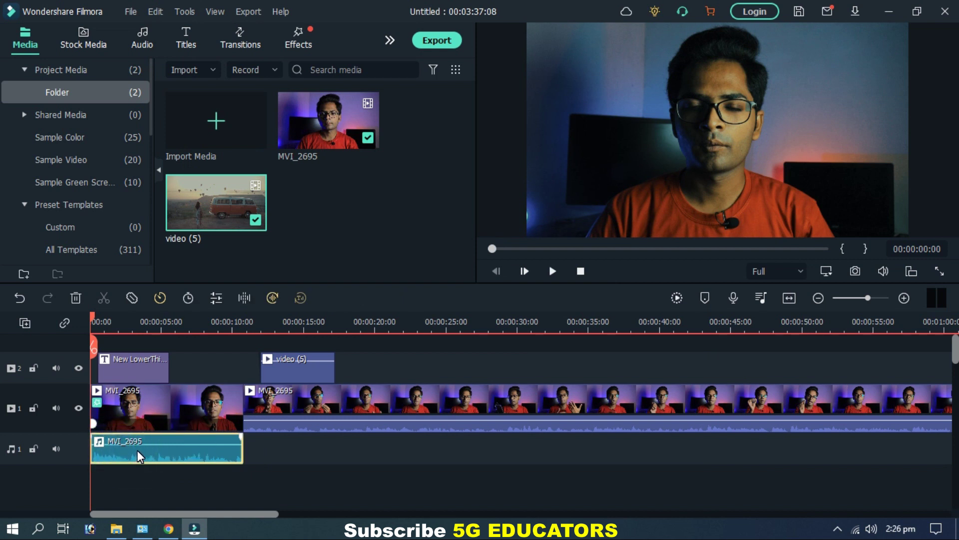
pyautogui.press('Delete')
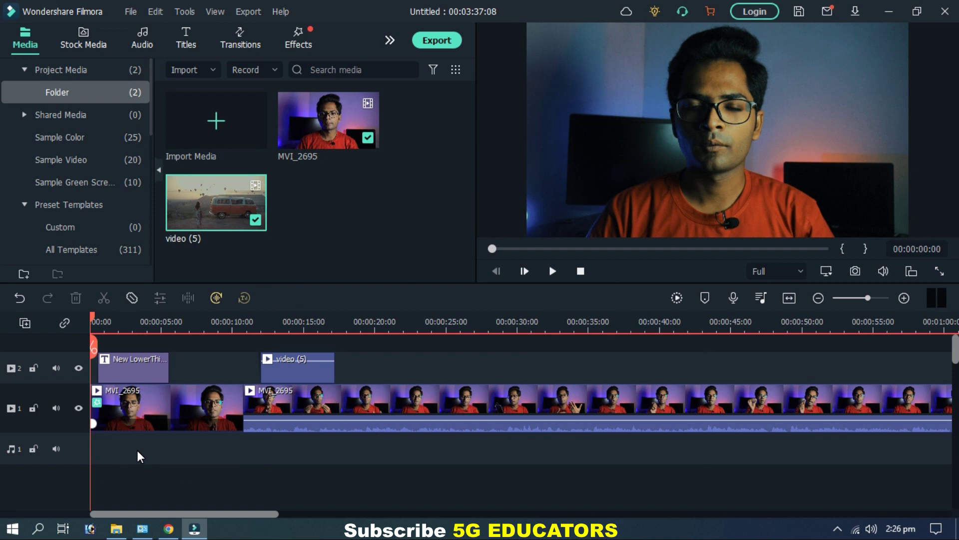
# Step: Check the Mute and Detach Audio commands available for the first and second MVI_2695 clips
pyautogui.rightClick(166, 423)
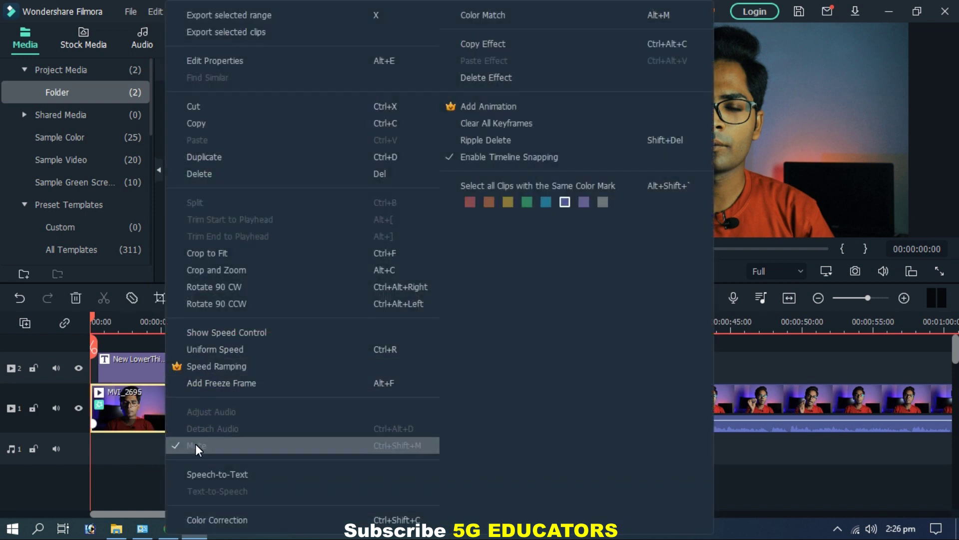
pyautogui.click(295, 435)
pyautogui.rightClick(358, 416)
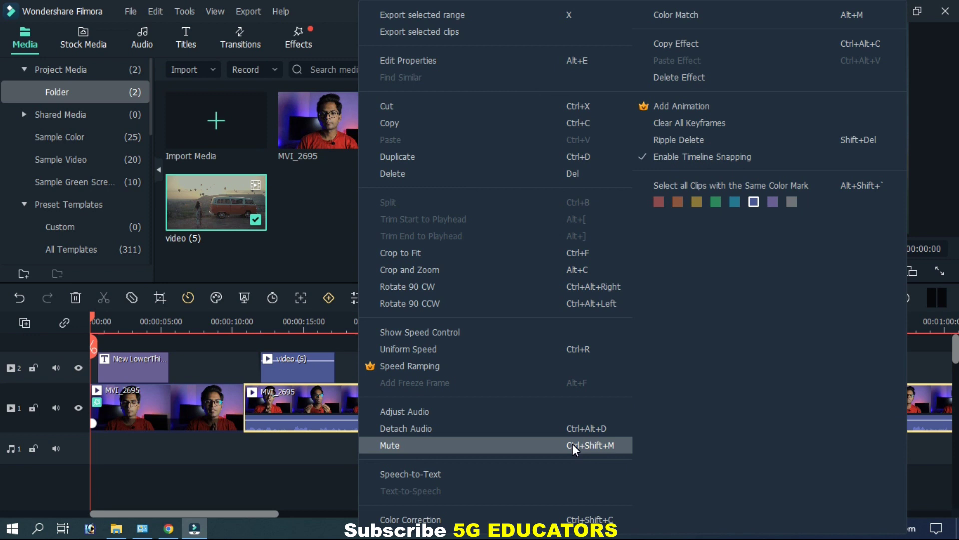
pyautogui.click(320, 460)
# Step: Undo the deletion and detachment of the first MVI_2695 clip's audio
pyautogui.click(151, 424)
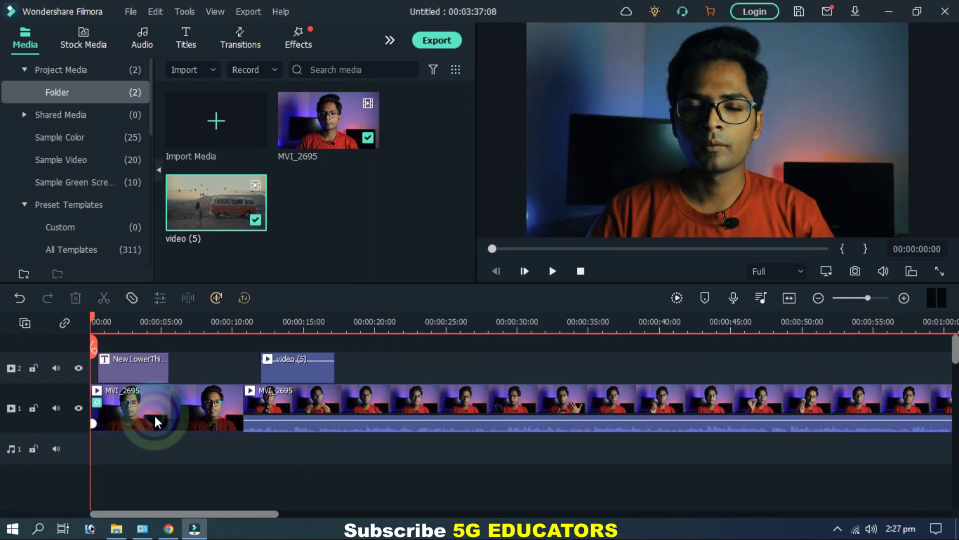
pyautogui.hotkey('ctrl', 'z')
pyautogui.hotkey('ctrl', 'z')
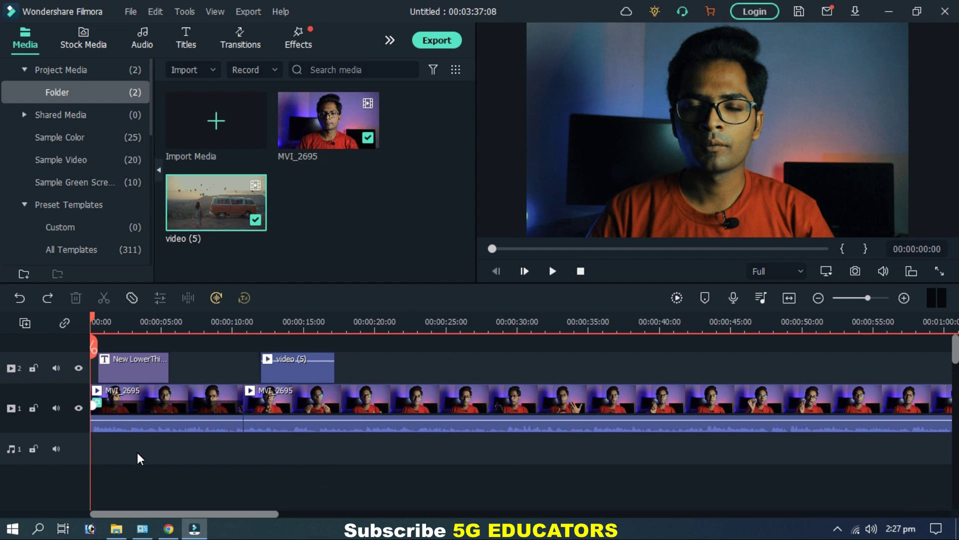
# Step: Import the Forever - Anno Domini Beats music from the Downloads folder in File Explorer and place it near the start of audio track 1
pyautogui.click(116, 529)
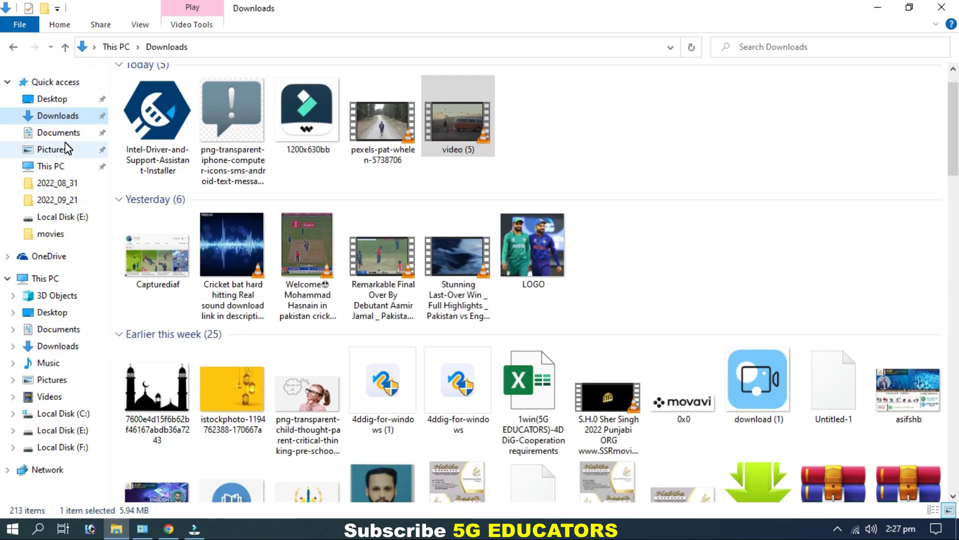
pyautogui.scroll(1, 392, 208)
pyautogui.click(392, 208)
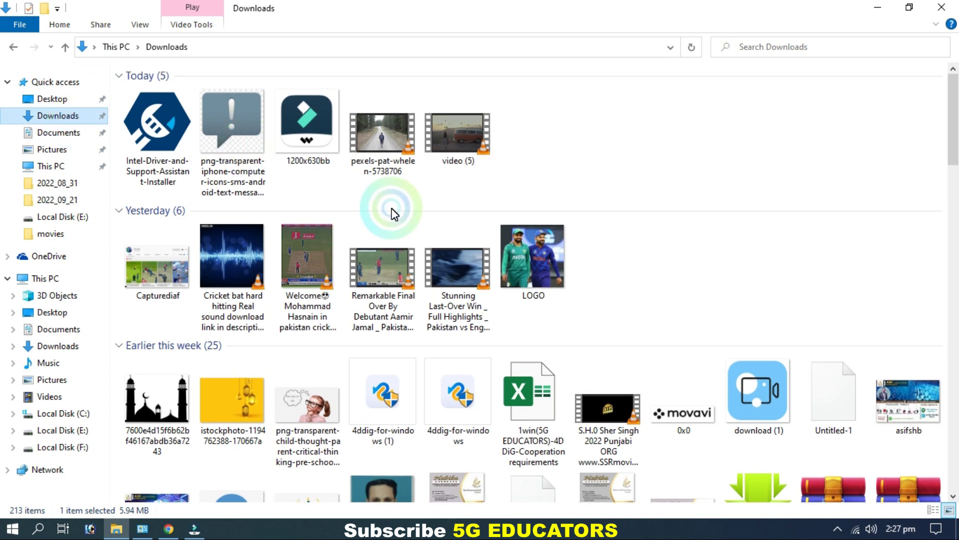
pyautogui.click(954, 129)
pyautogui.moveTo(954, 129); pyautogui.dragTo(954, 306)
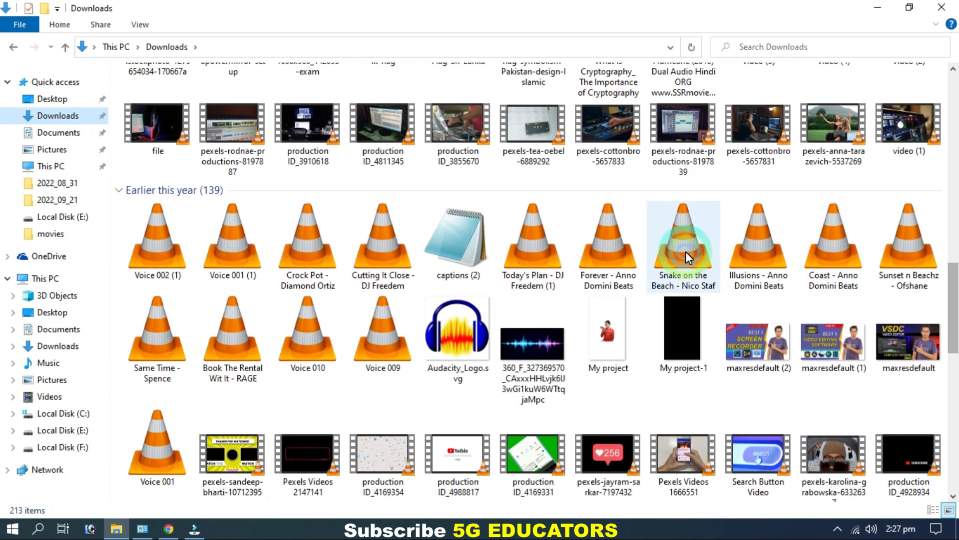
pyautogui.moveTo(602, 262); pyautogui.dragTo(308, 245)
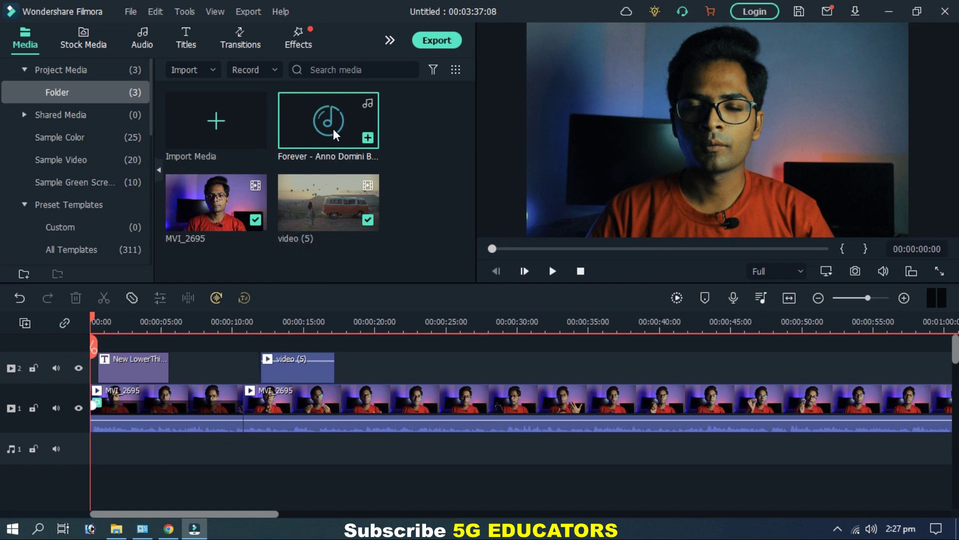
pyautogui.moveTo(329, 125); pyautogui.dragTo(88, 445)
pyautogui.click(152, 451)
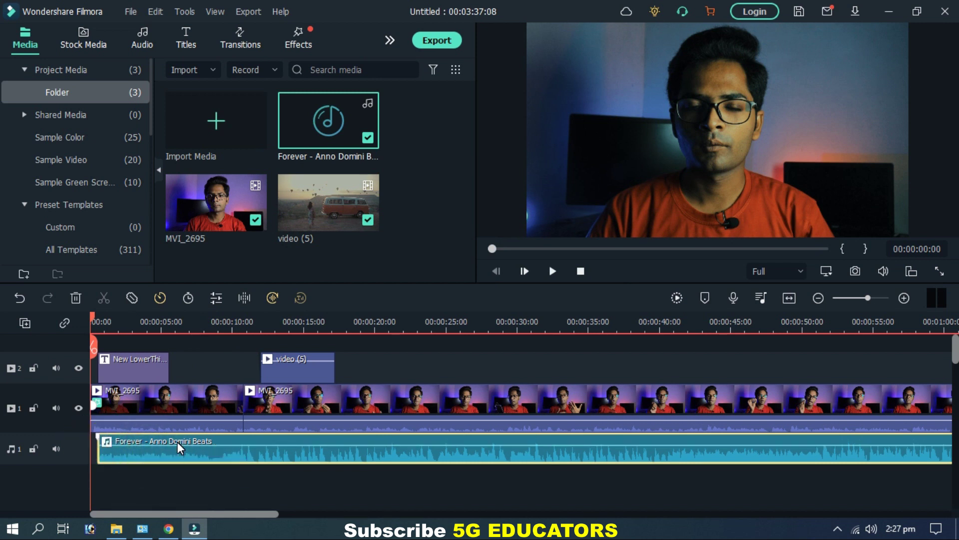
# Step: Lower the volume of the Forever - Anno Domini Beats clip and play the project to check the mix
pyautogui.moveTo(178, 446)
pyautogui.mouseDown()
pyautogui.moveTo(178, 477)
pyautogui.moveTo(176, 419)
pyautogui.moveTo(175, 449)
pyautogui.mouseUp()
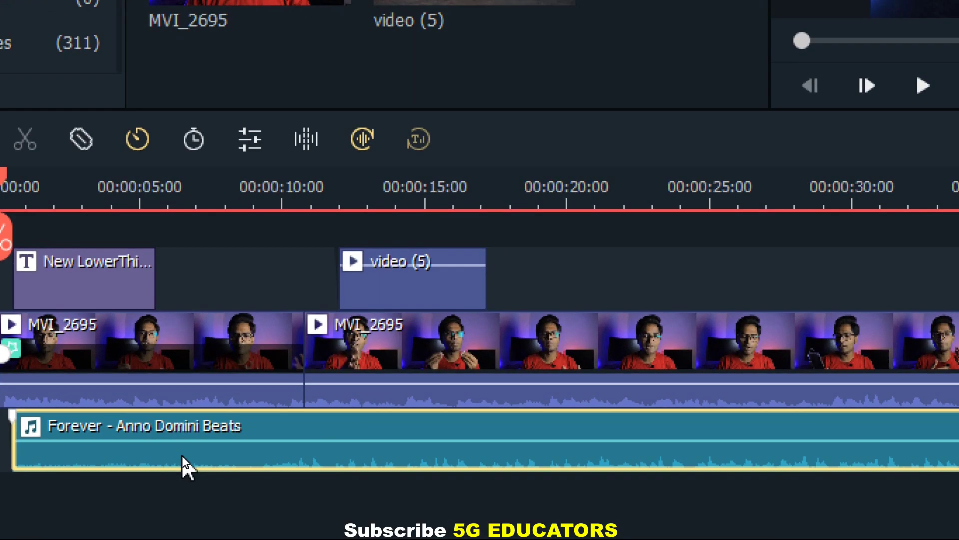
pyautogui.moveTo(186, 453)
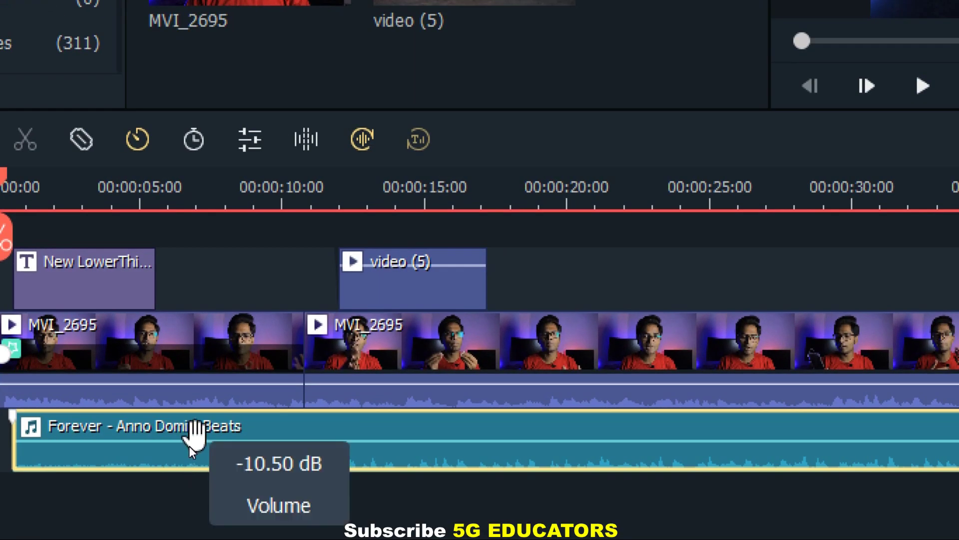
pyautogui.moveTo(189, 451); pyautogui.dragTo(189, 453)
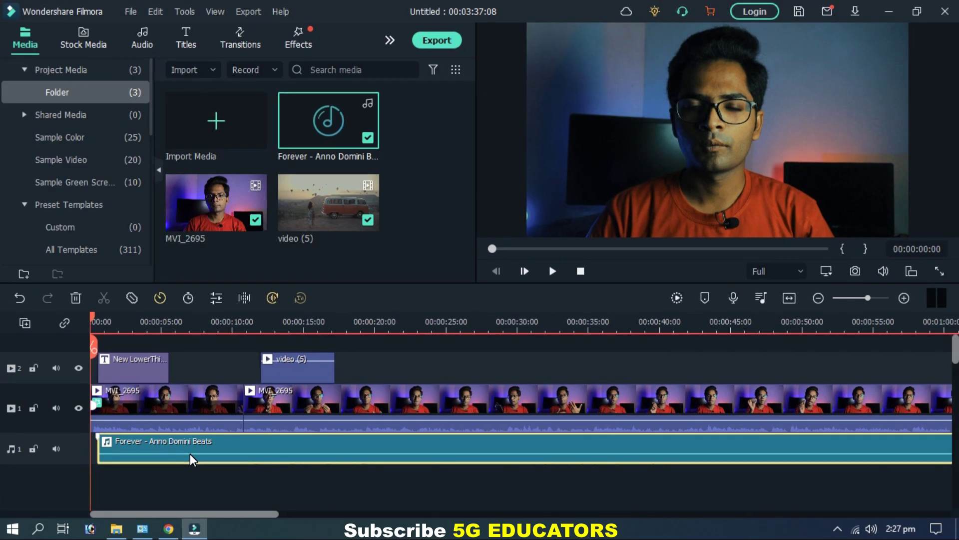
pyautogui.click(557, 270)
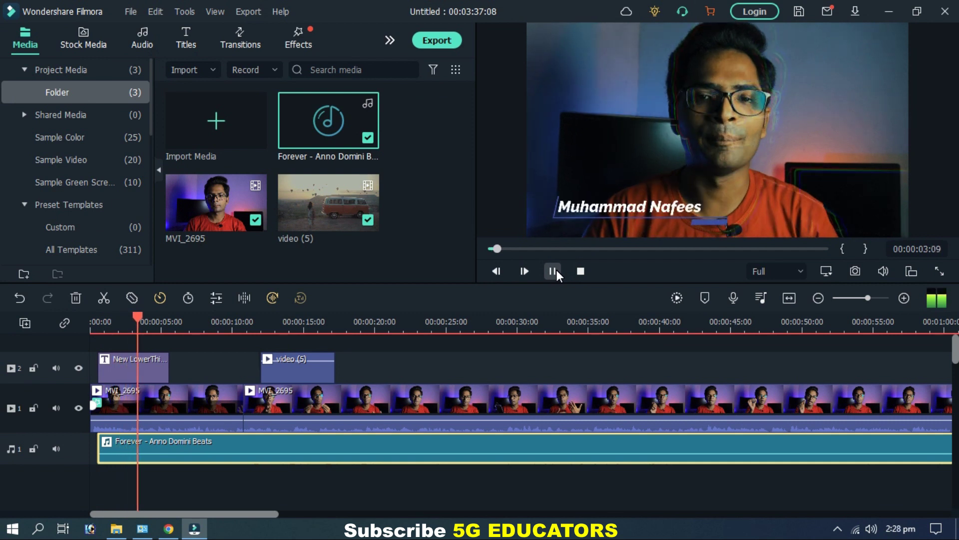
pyautogui.click(553, 271)
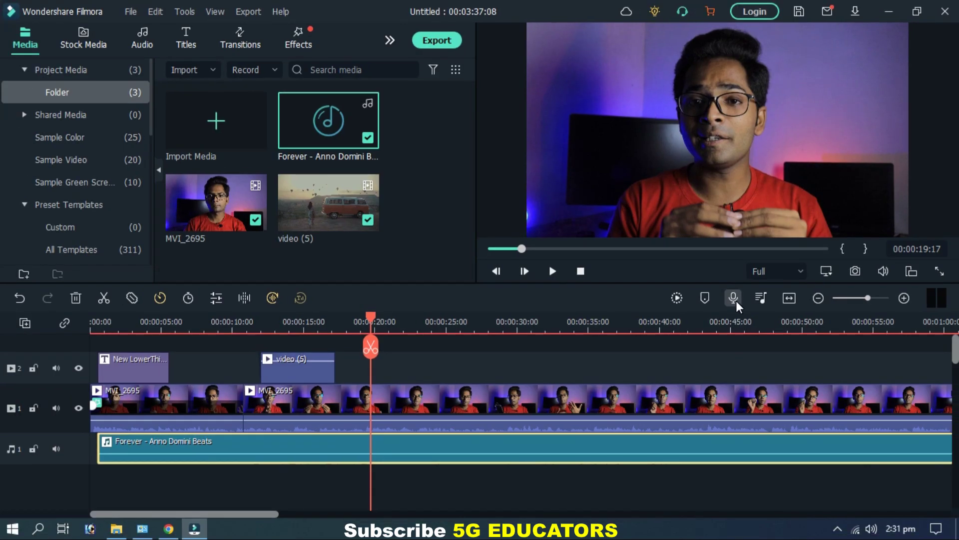
# Step: Record about 11 seconds of voice-over from 00:00:19:17 using the High Definition Audio microphone
pyautogui.click(733, 299)
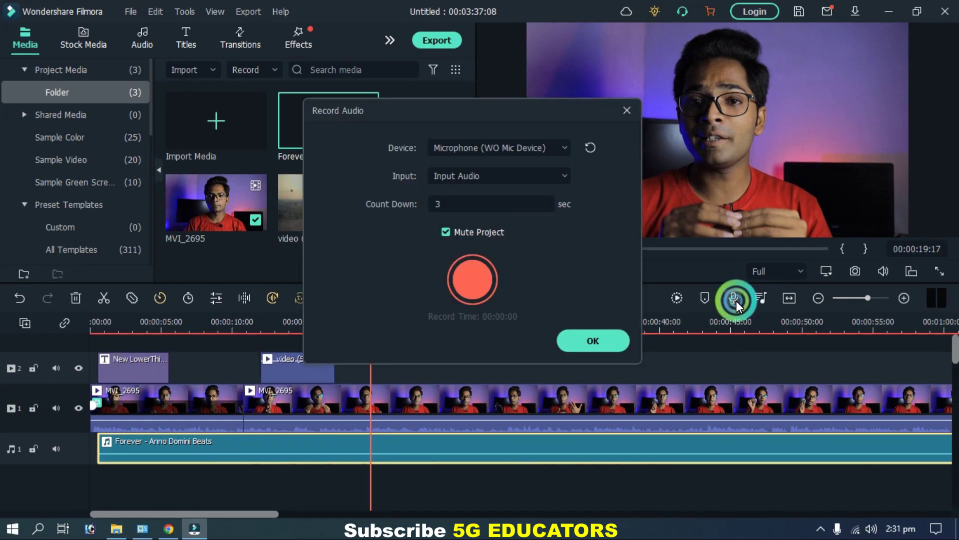
pyautogui.click(561, 148)
pyautogui.click(524, 196)
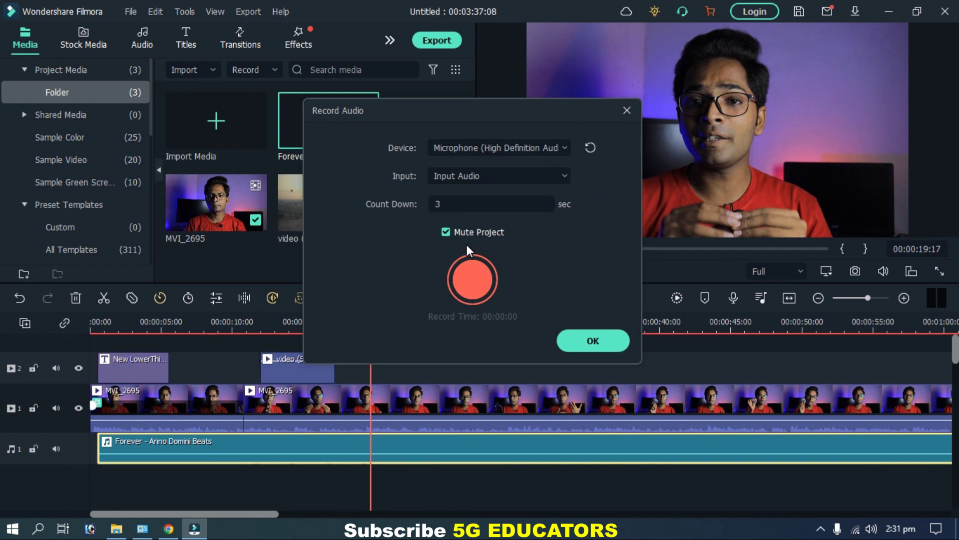
pyautogui.click(484, 287)
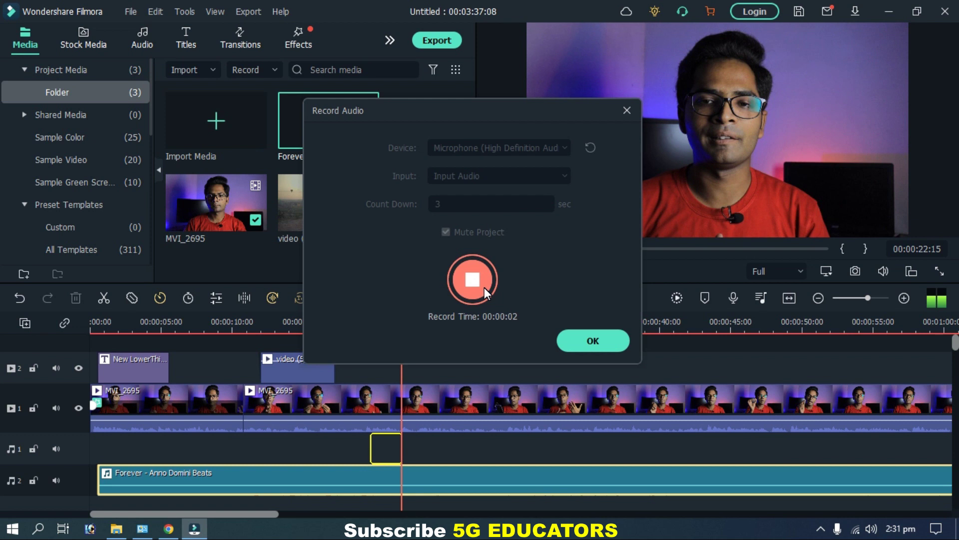
pyautogui.click(484, 287)
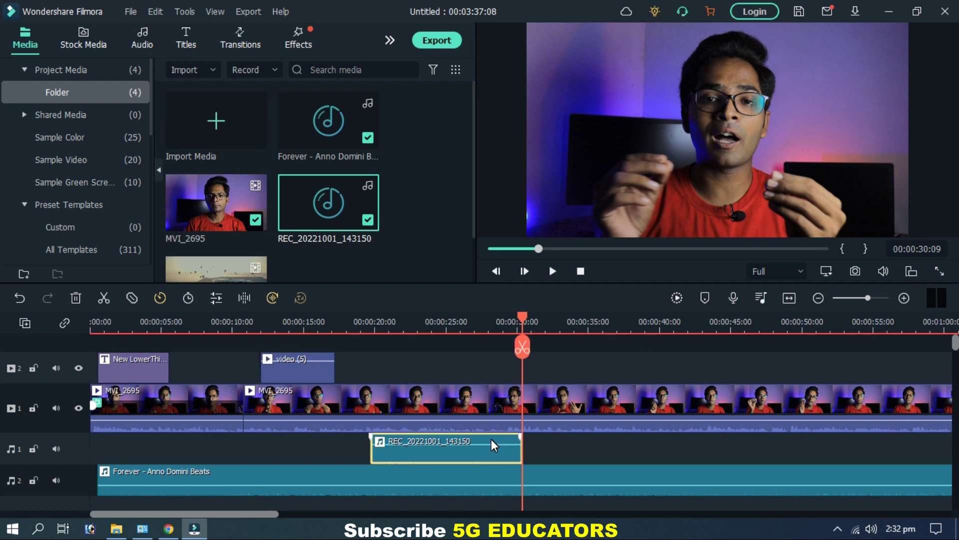
# Step: Undo the placement of the voice recording on the timeline
pyautogui.click(518, 453)
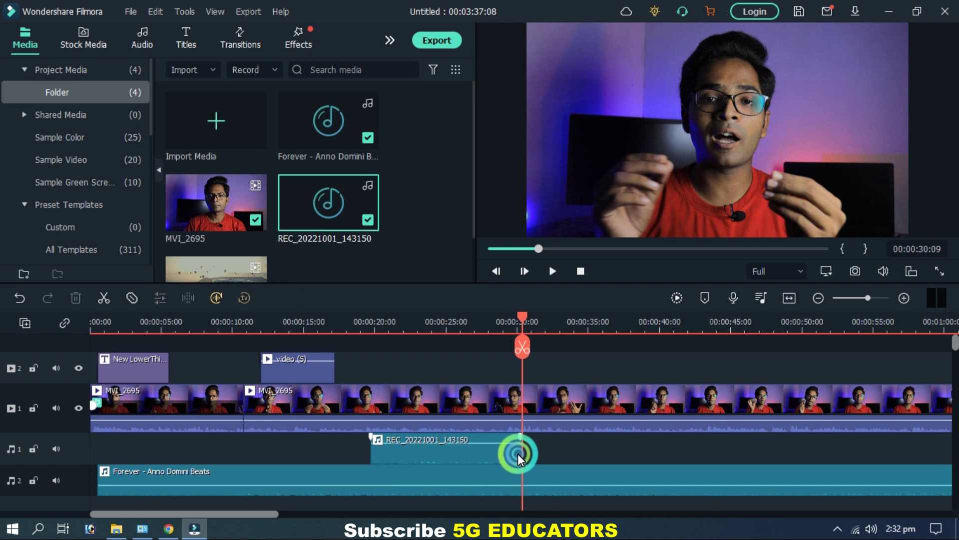
pyautogui.hotkey('ctrl', 'z')
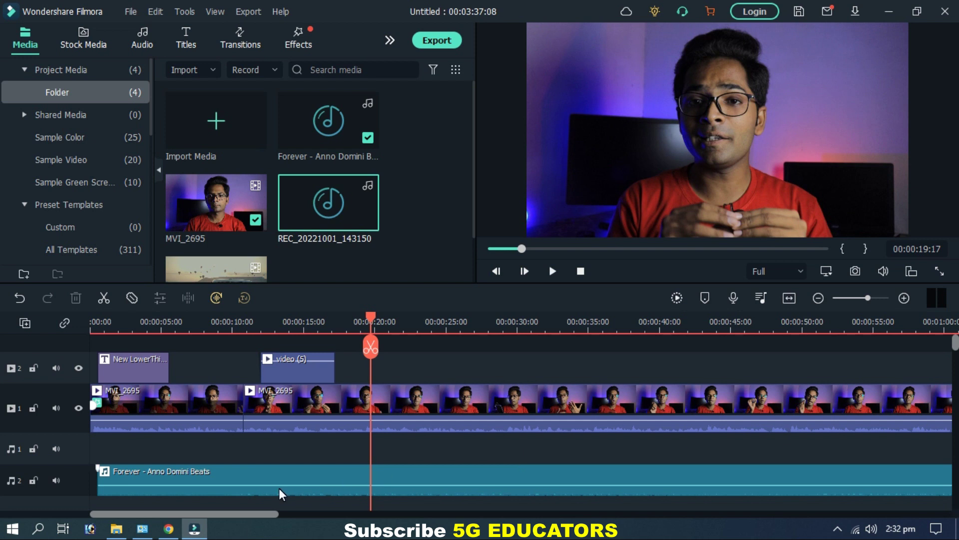
# Step: Add the green screen subscribe button video from New folder (3) on Local Disk (F:) to video track 2 at about 21 seconds
pyautogui.click(116, 528)
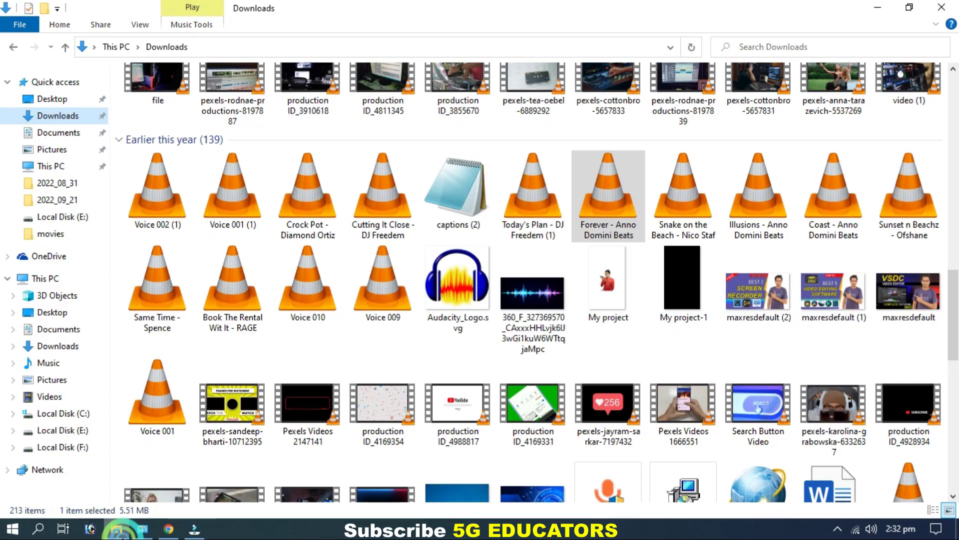
pyautogui.click(96, 435)
pyautogui.click(95, 442)
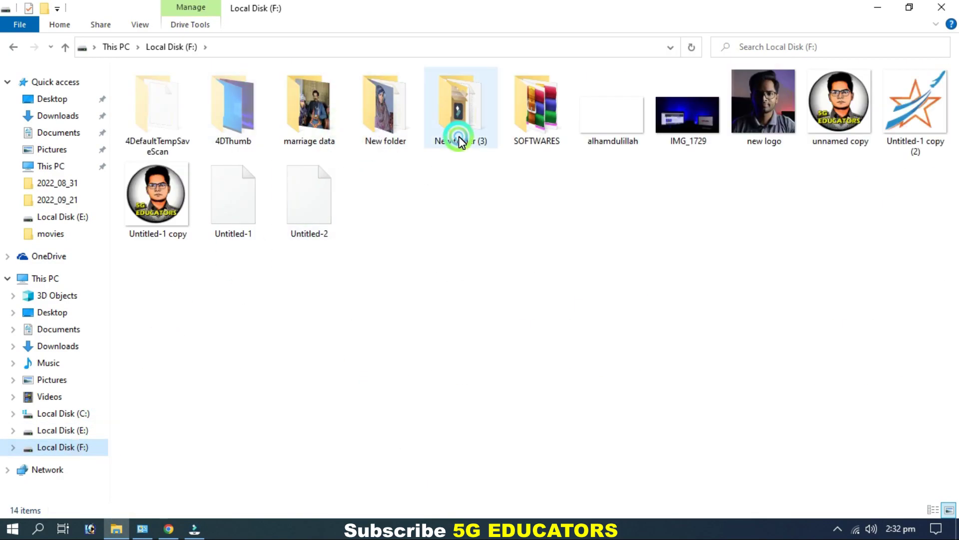
pyautogui.doubleClick(456, 140)
pyautogui.click(308, 175)
pyautogui.moveTo(400, 120); pyautogui.dragTo(389, 362)
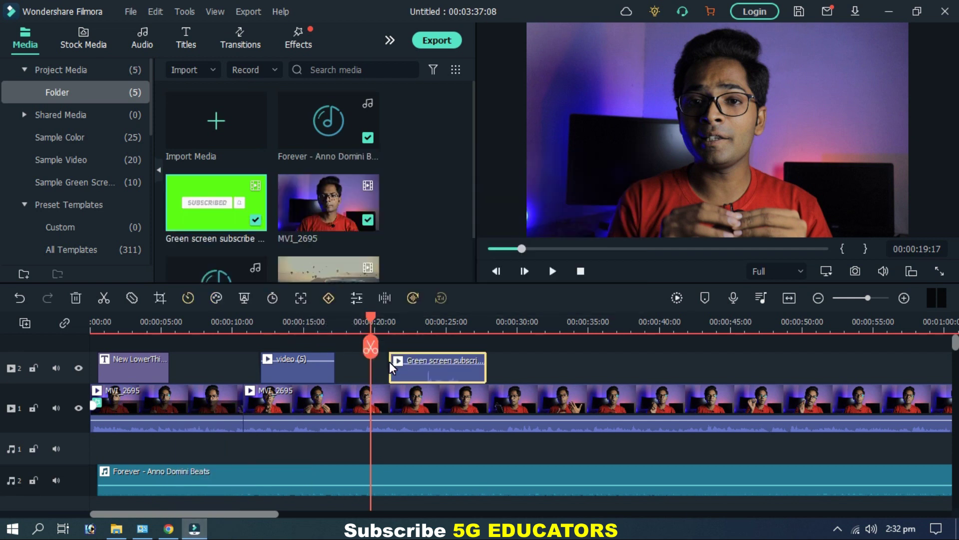
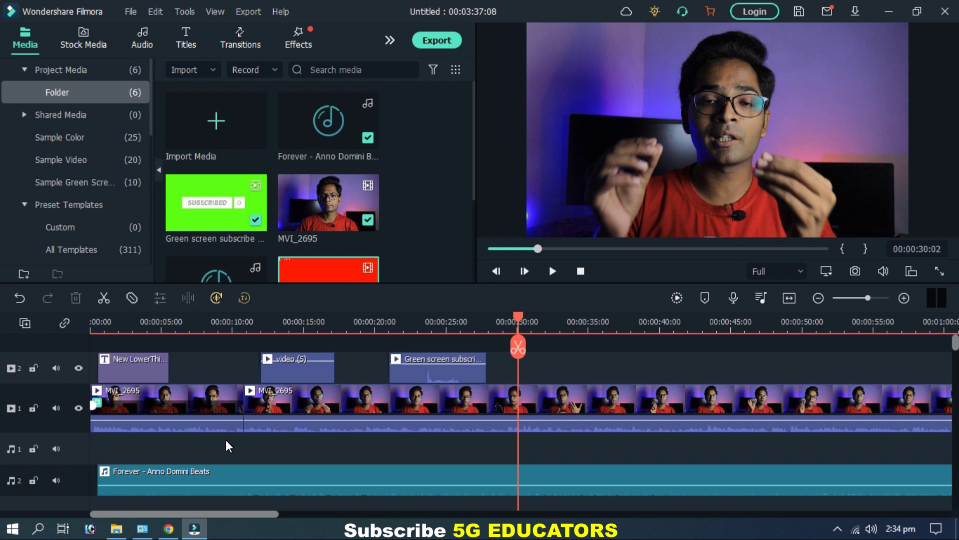
# Step: Delete the second MVI_2695 clip and the green screen subscribe clip from the timeline
pyautogui.moveTo(516, 318); pyautogui.dragTo(143, 325)
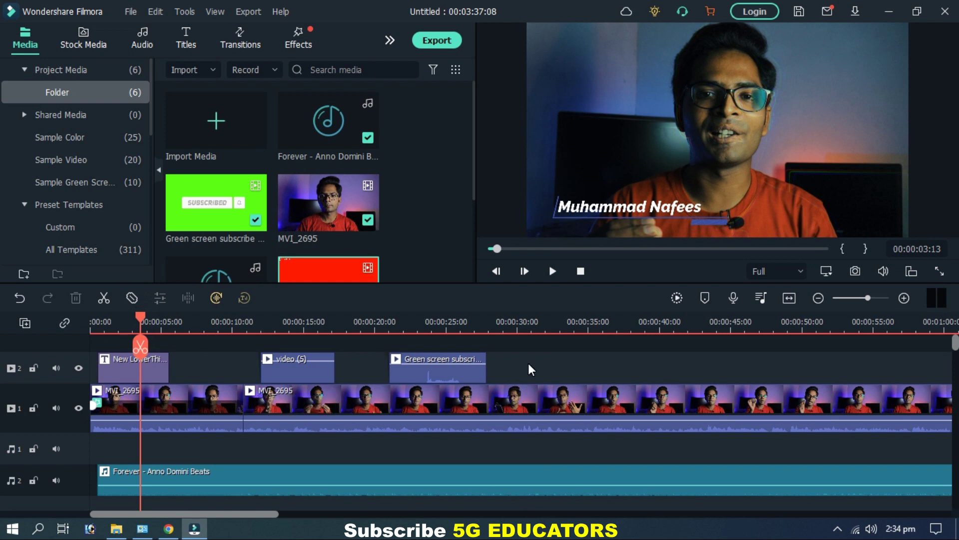
pyautogui.click(538, 321)
pyautogui.click(568, 424)
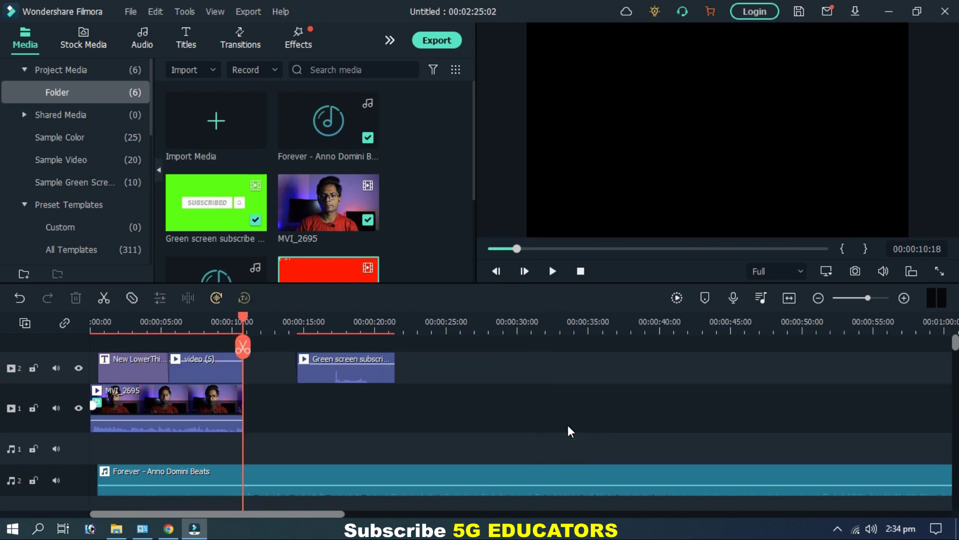
pyautogui.click(339, 370)
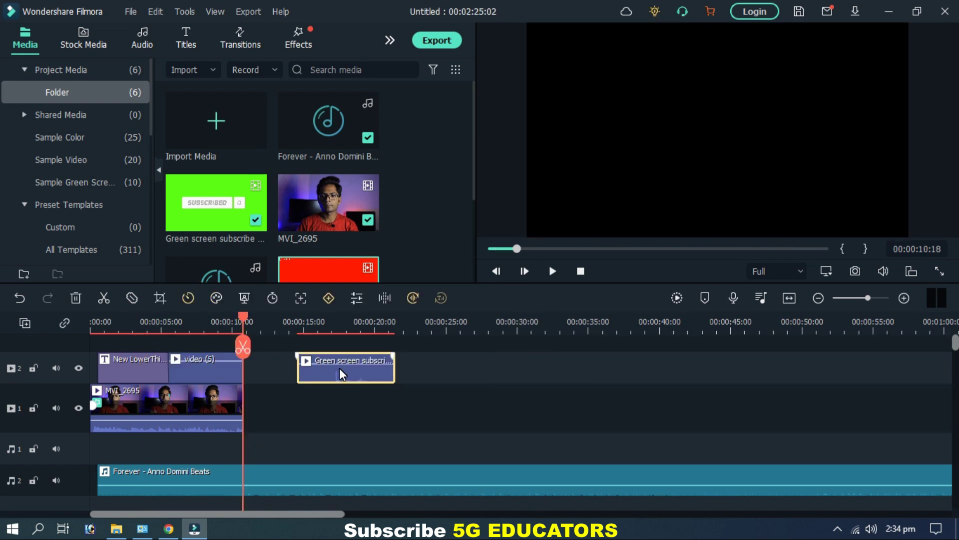
pyautogui.press('Delete')
# Step: Add the pexels-pat-whelen-5738706 video from the Downloads folder to video track 2 at about 14 seconds
pyautogui.click(116, 529)
pyautogui.click(106, 186)
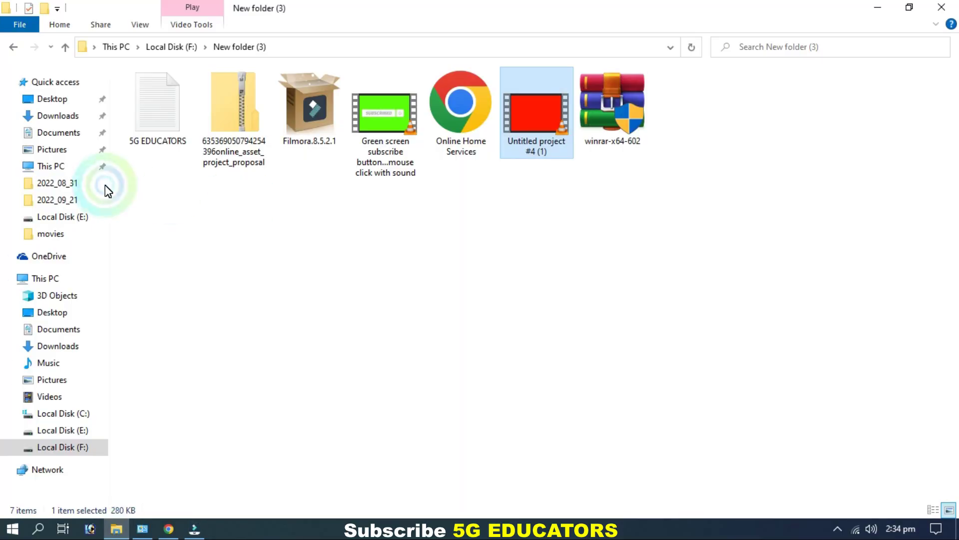
pyautogui.click(62, 118)
pyautogui.moveTo(454, 129); pyautogui.dragTo(546, 176)
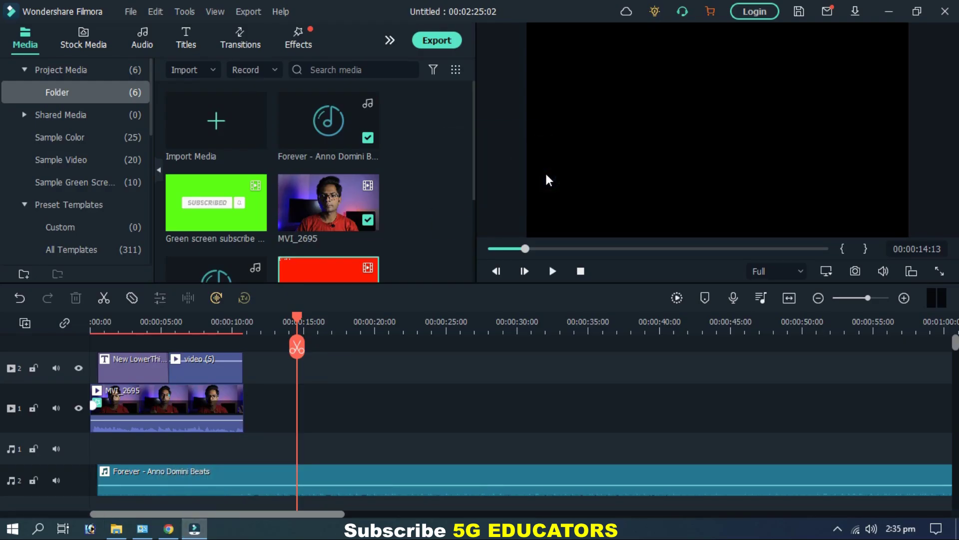
pyautogui.click(116, 528)
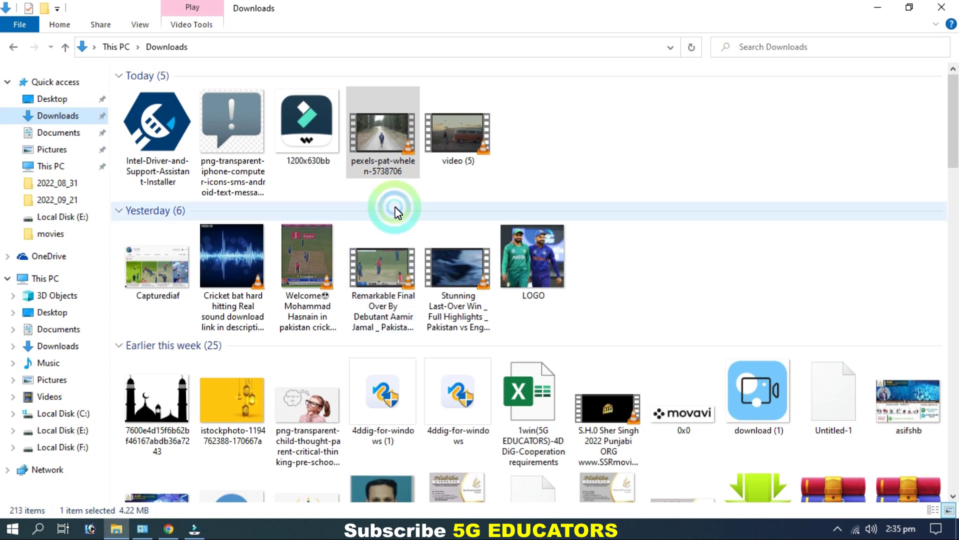
pyautogui.moveTo(394, 177); pyautogui.dragTo(308, 425)
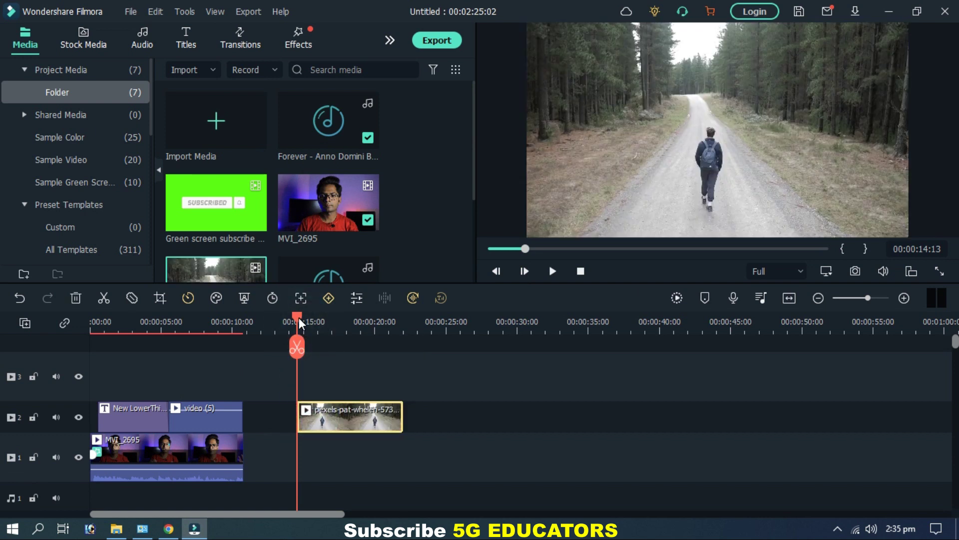
pyautogui.moveTo(302, 317); pyautogui.dragTo(295, 342)
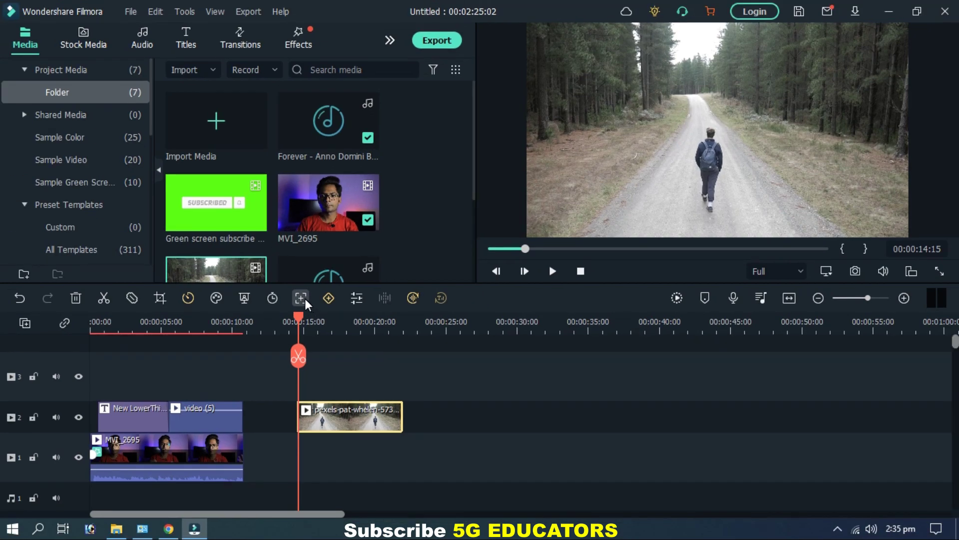
# Step: Motion-track the walking man in the pexels-pat-whelen clip with the tracking box placed over his head
pyautogui.click(302, 298)
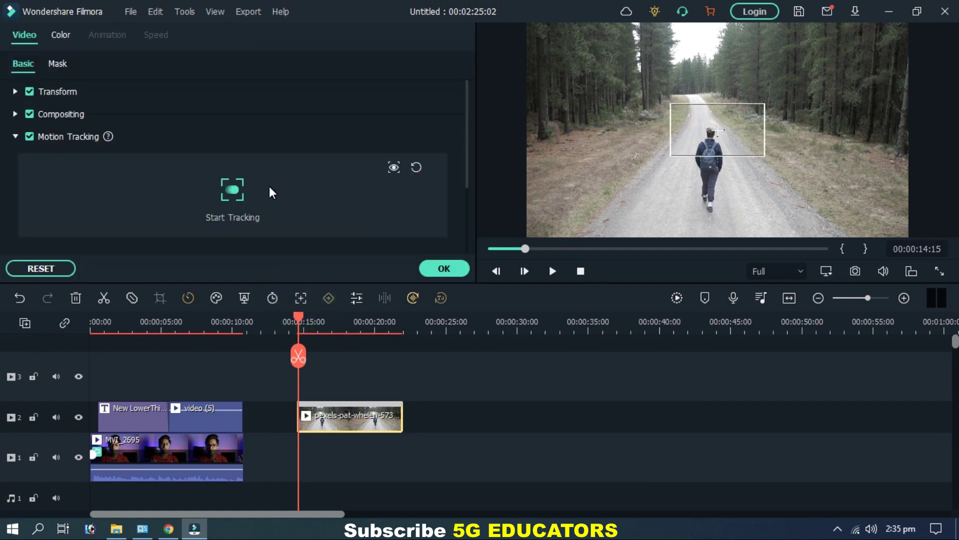
pyautogui.click(712, 144)
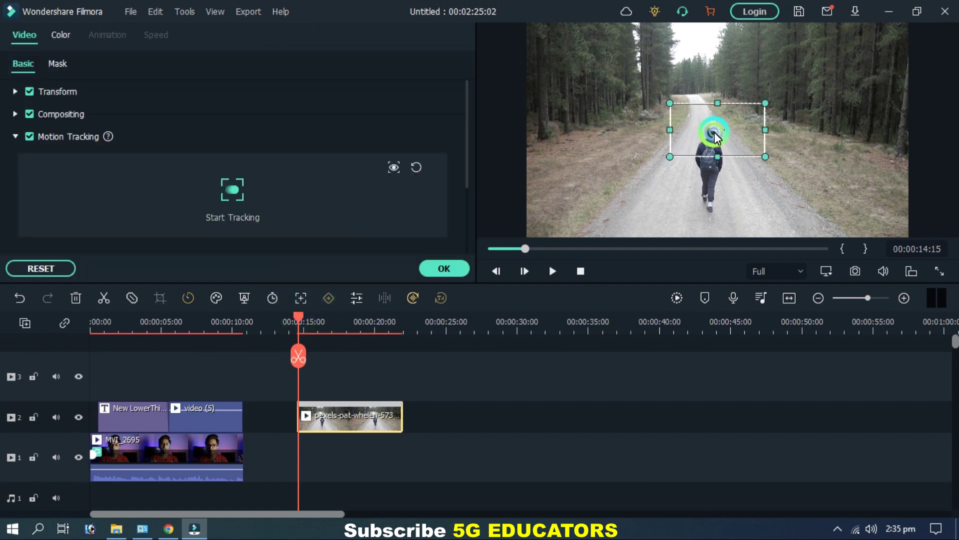
pyautogui.moveTo(713, 145); pyautogui.dragTo(712, 139)
pyautogui.click(605, 280)
pyautogui.click(234, 193)
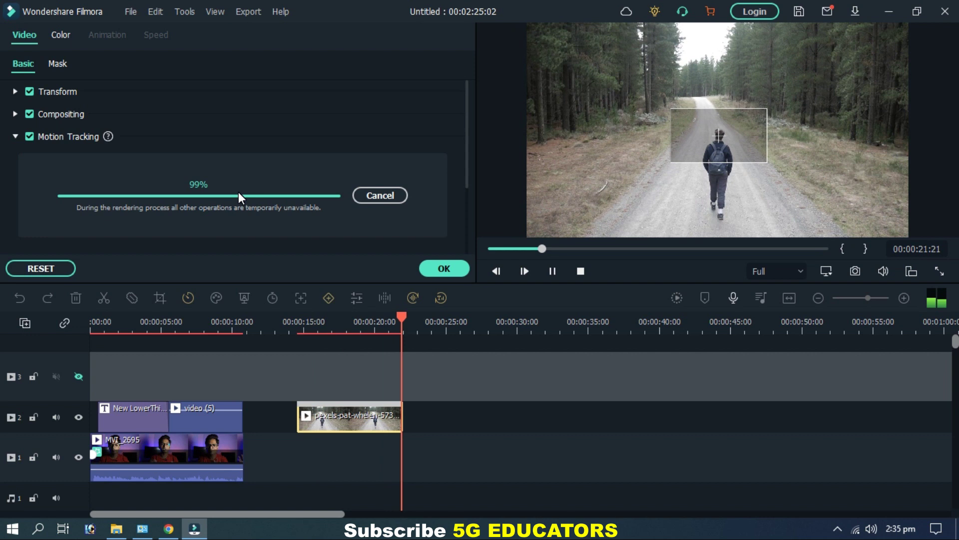
pyautogui.click(327, 231)
pyautogui.click(599, 289)
# Step: Import the Untitled-1 copy speech bubble image from the Desktop as the object attached to the motion track
pyautogui.click(285, 222)
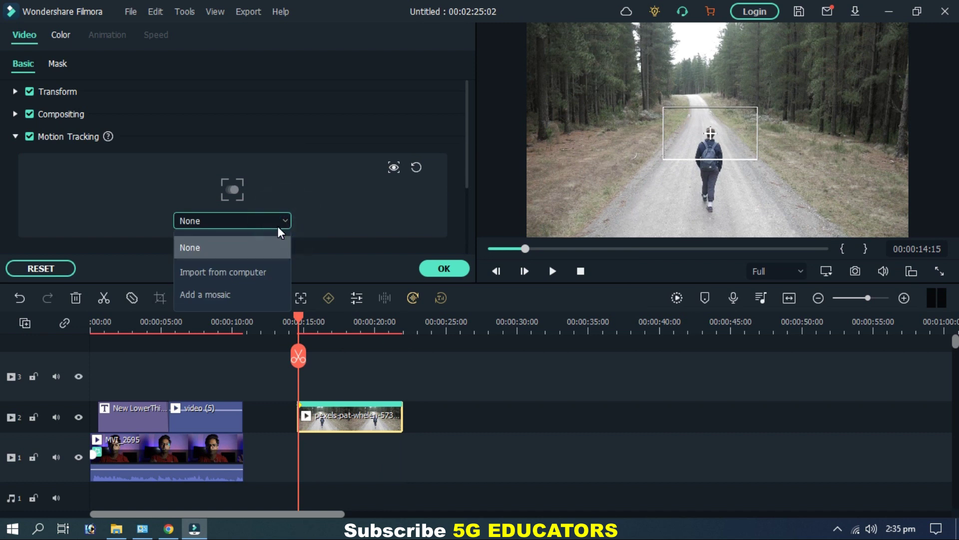
pyautogui.click(227, 280)
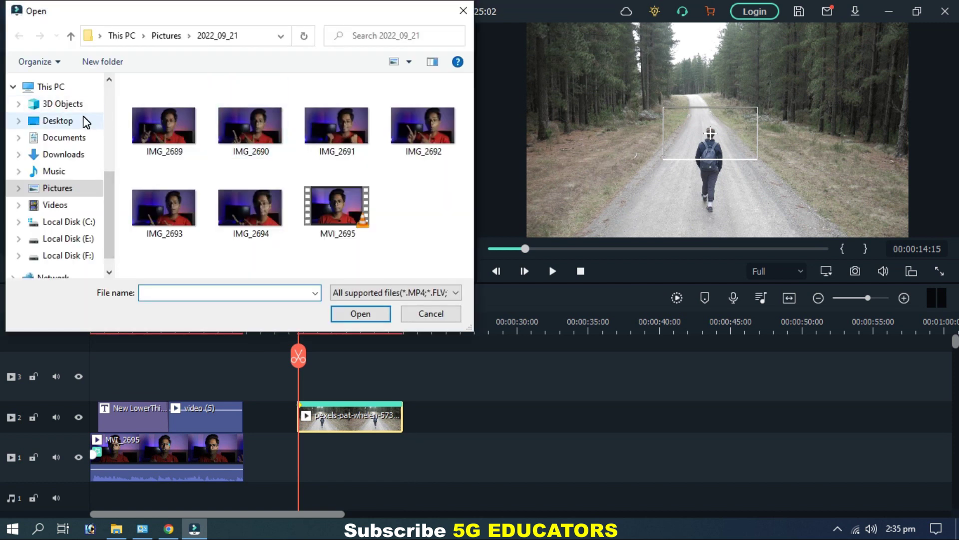
pyautogui.click(88, 120)
pyautogui.moveTo(465, 161); pyautogui.dragTo(456, 271)
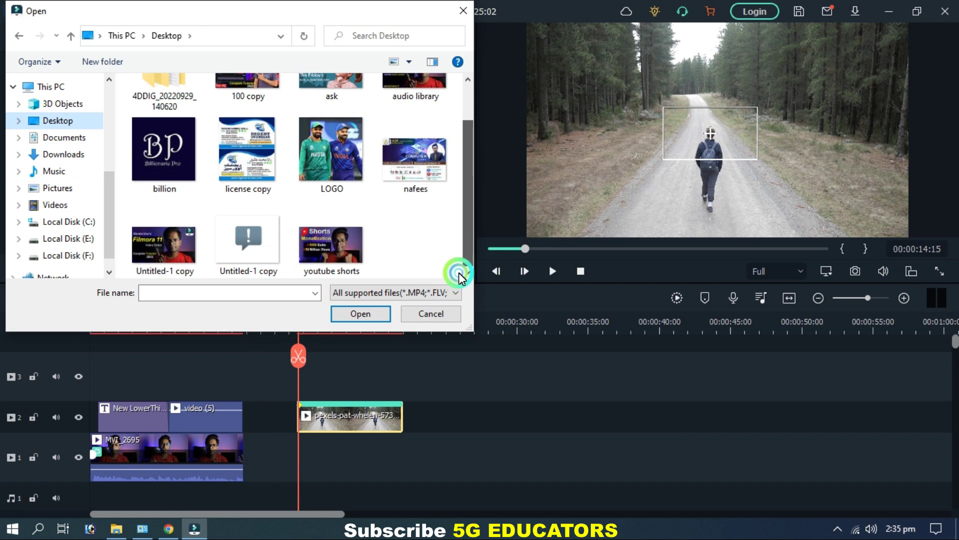
pyautogui.click(279, 273)
pyautogui.click(358, 315)
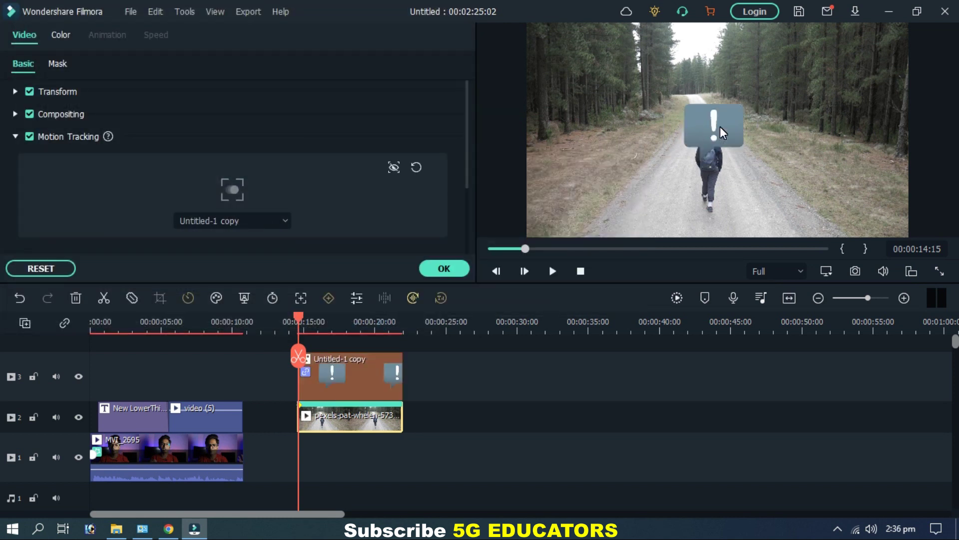
# Step: Shrink the speech bubble, place it just above the walking man's head and play the tracked section
pyautogui.click(720, 94)
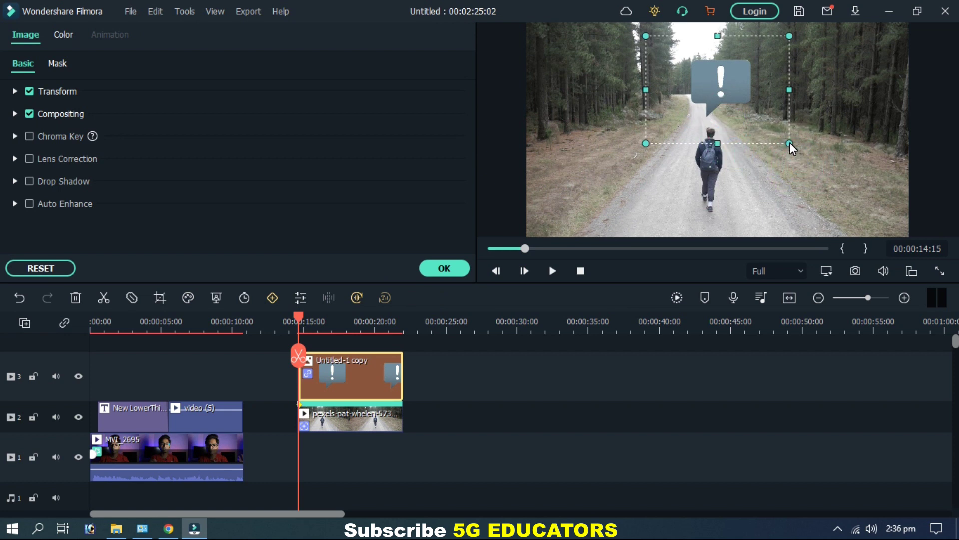
pyautogui.moveTo(762, 123); pyautogui.dragTo(723, 111)
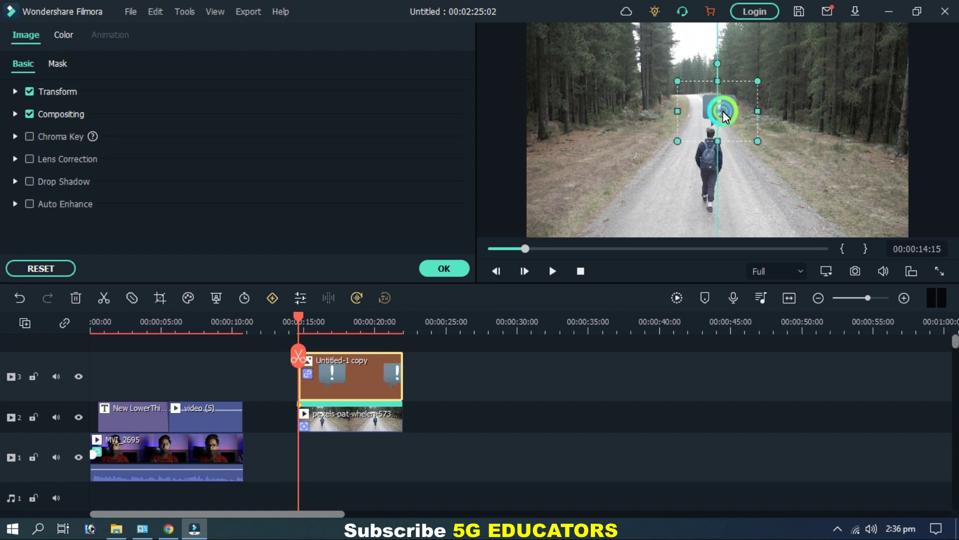
pyautogui.click(507, 283)
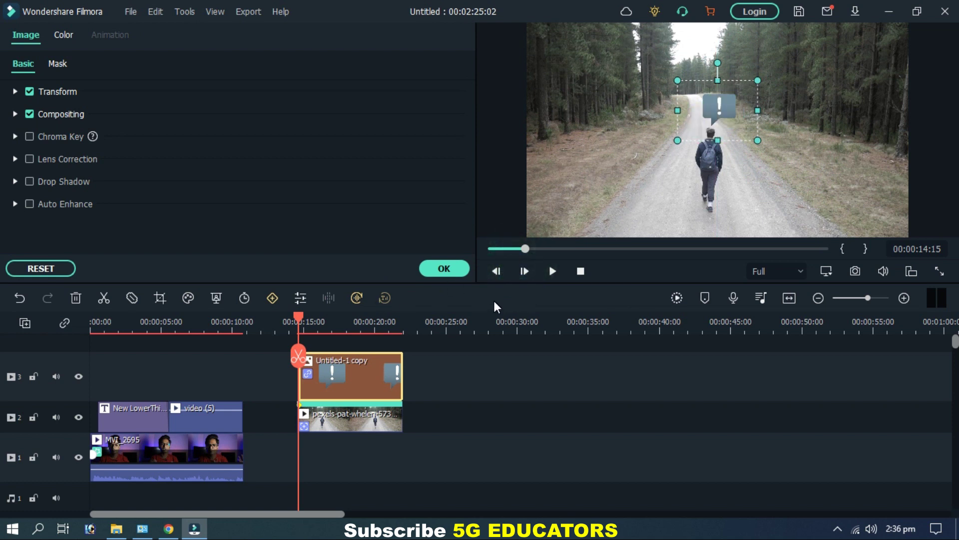
pyautogui.click(558, 272)
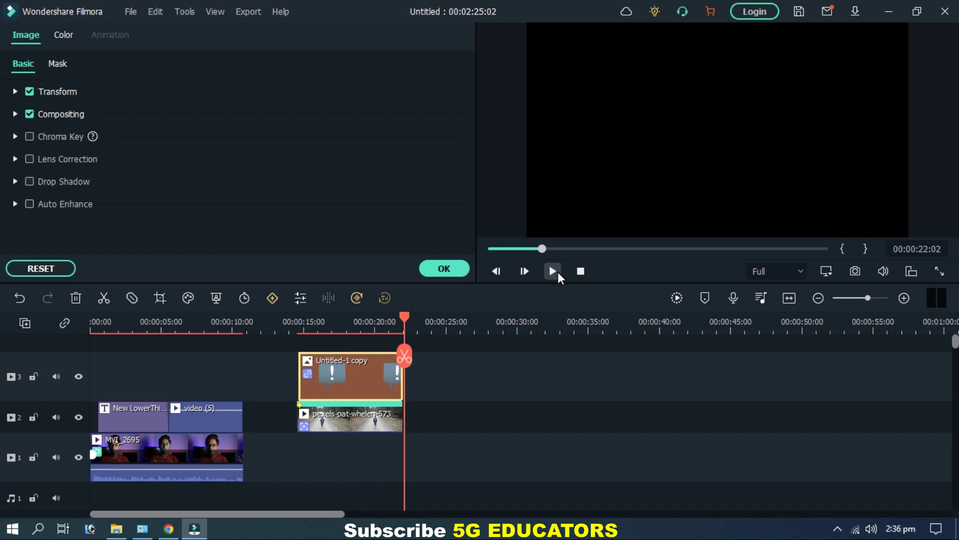
# Step: Delete the speech bubble image and the pexels-pat-whelen clip from the timeline
pyautogui.click(372, 459)
pyautogui.click(376, 388)
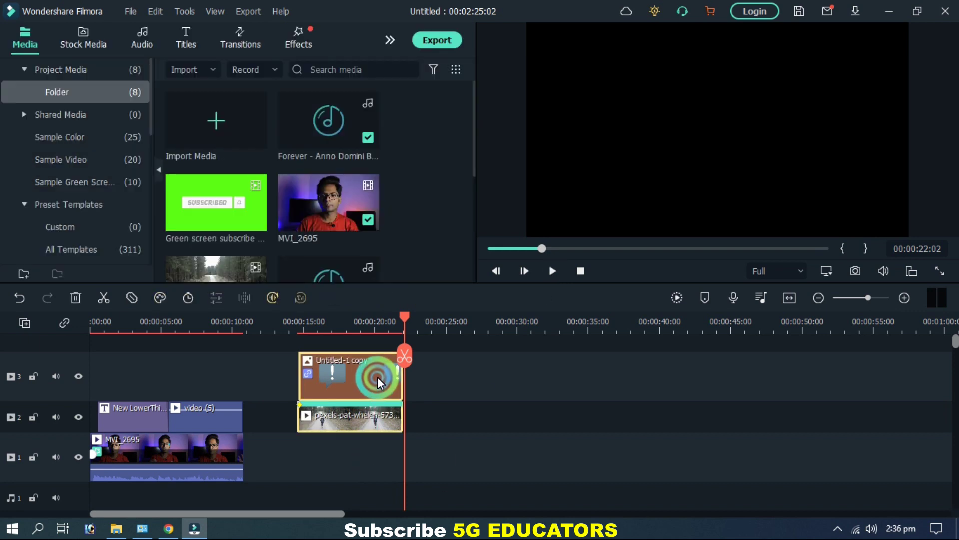
pyautogui.press('Delete')
# Step: Add an animation keyframe to the MVI_2695 clip at 00:00:01:10
pyautogui.moveTo(253, 512); pyautogui.dragTo(111, 321)
pyautogui.click(110, 323)
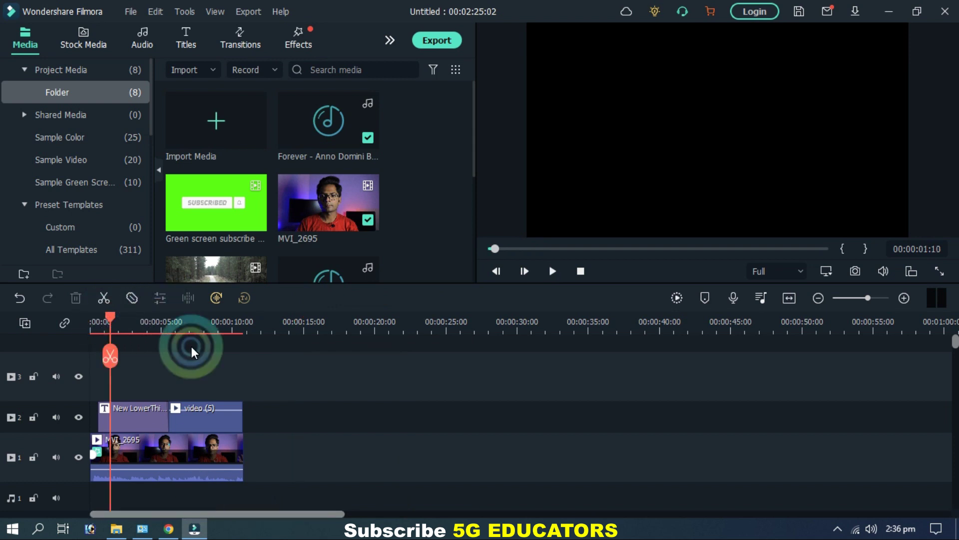
pyautogui.click(173, 464)
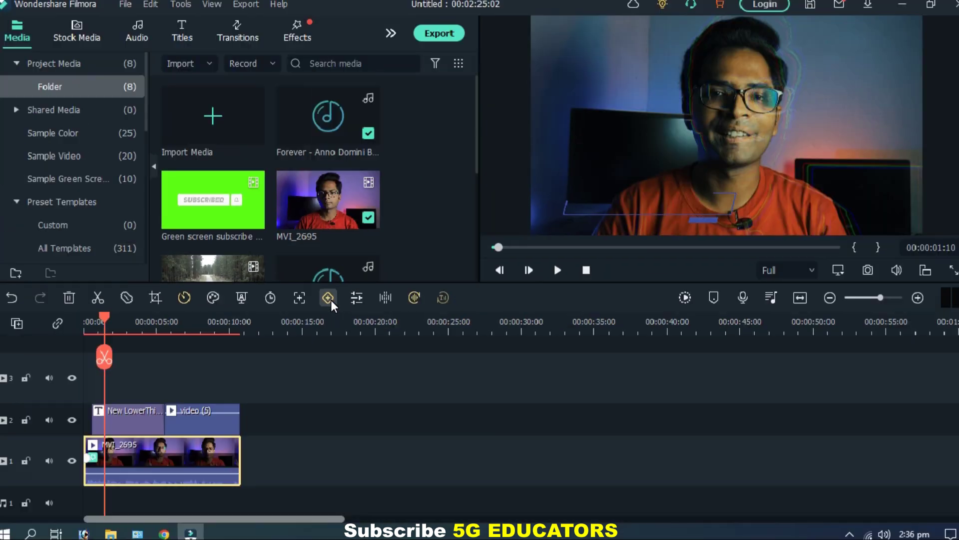
pyautogui.click(327, 298)
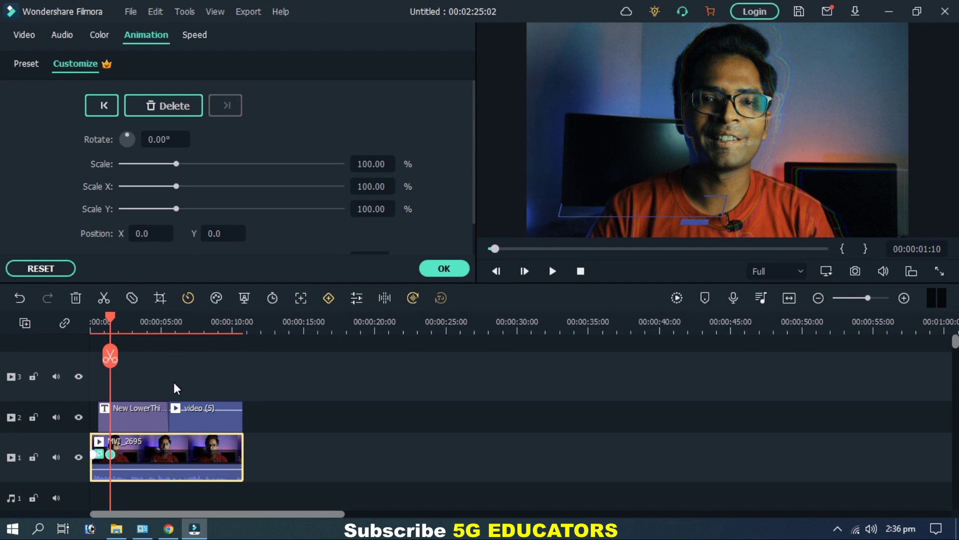
# Step: Add a second keyframe to the MVI_2695 clip at 00:00:06:00 with the scale raised to 118%
pyautogui.click(176, 321)
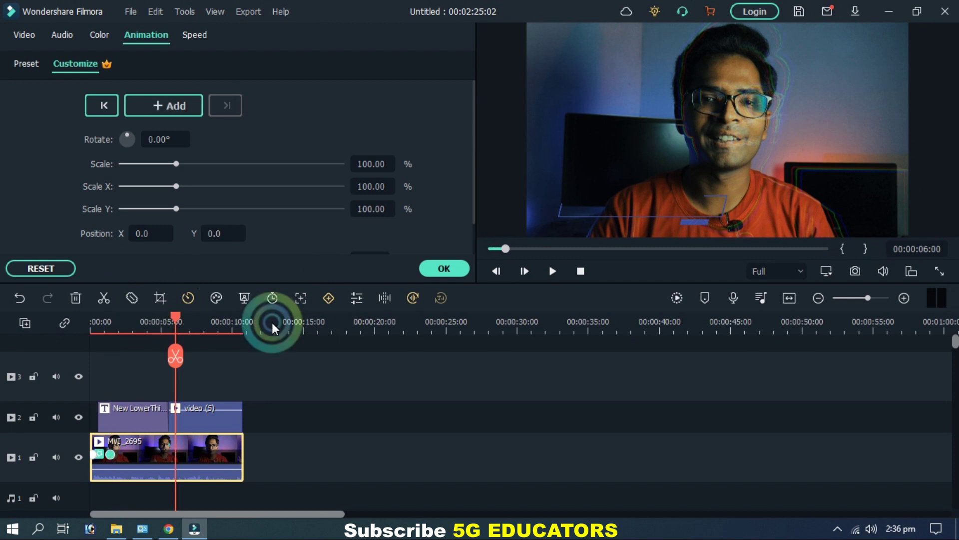
pyautogui.click(330, 299)
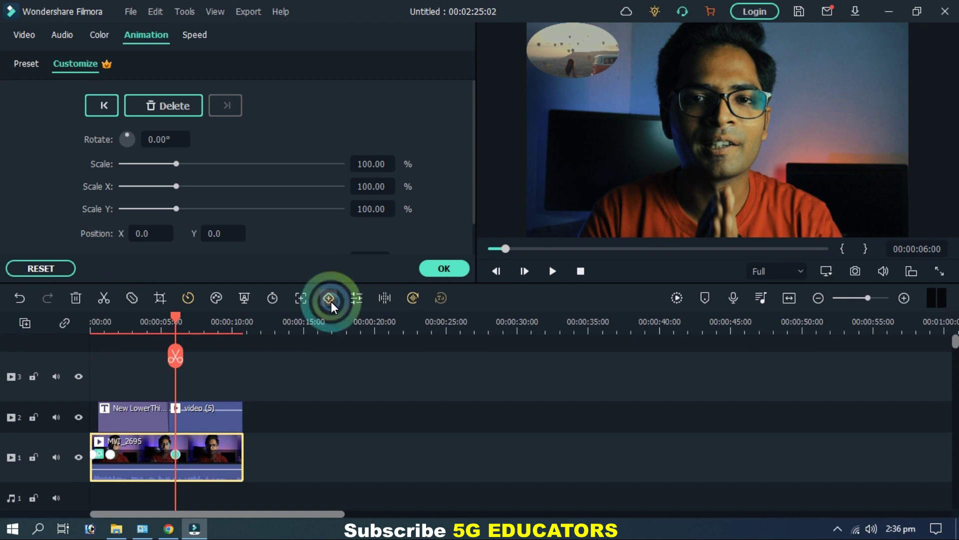
pyautogui.moveTo(178, 162); pyautogui.dragTo(188, 166)
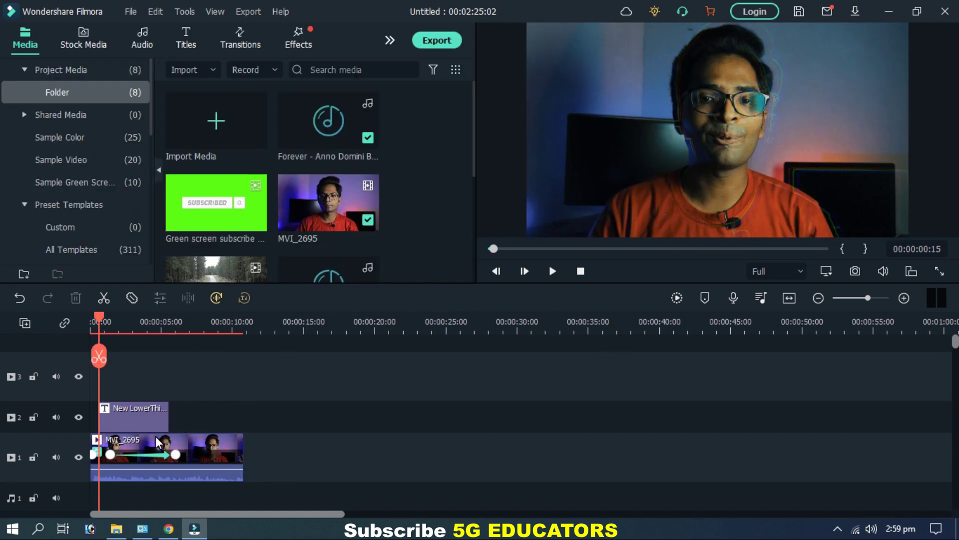
# Step: Inspect the animation settings of the MVI_2695 clip's keyframes at 00:00:01:10 and 00:00:06:00
pyautogui.click(106, 322)
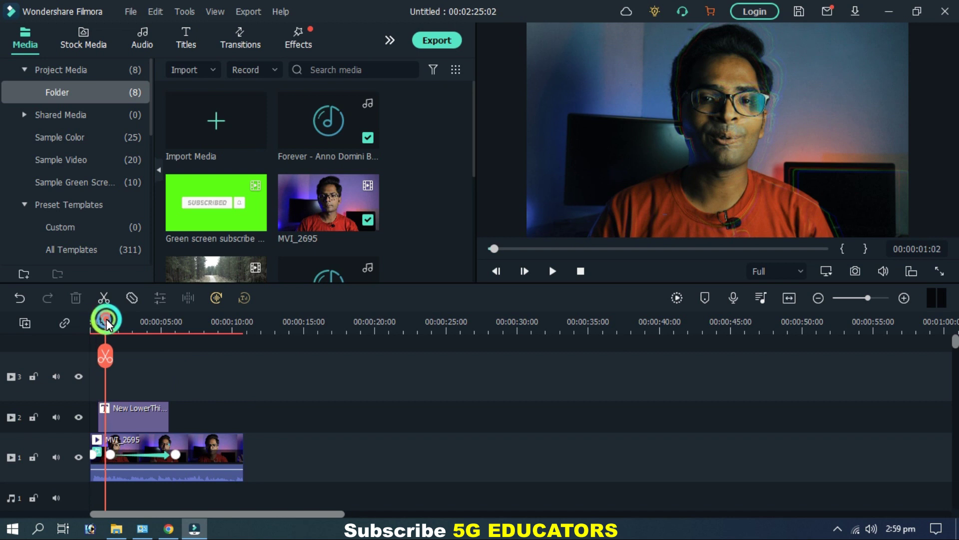
pyautogui.click(107, 505)
pyautogui.click(110, 458)
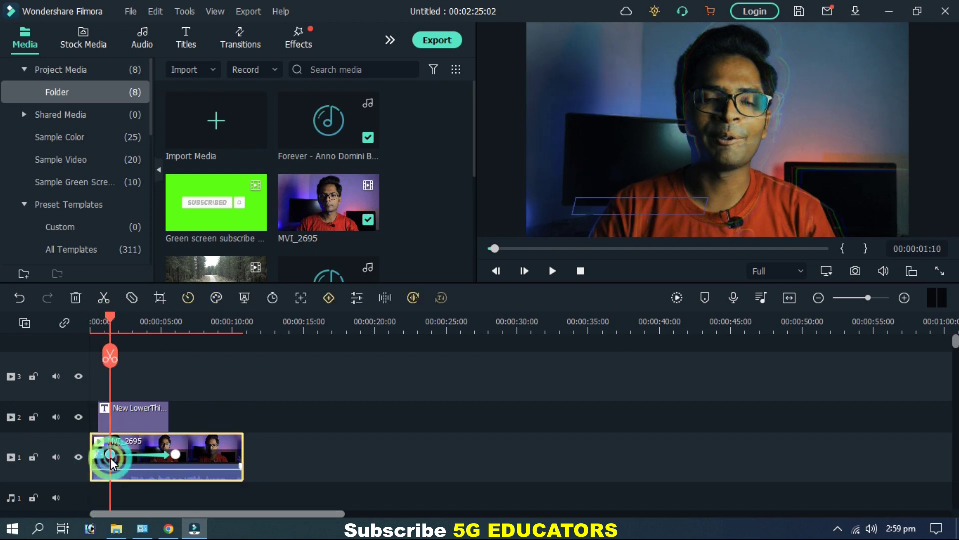
pyautogui.click(110, 455)
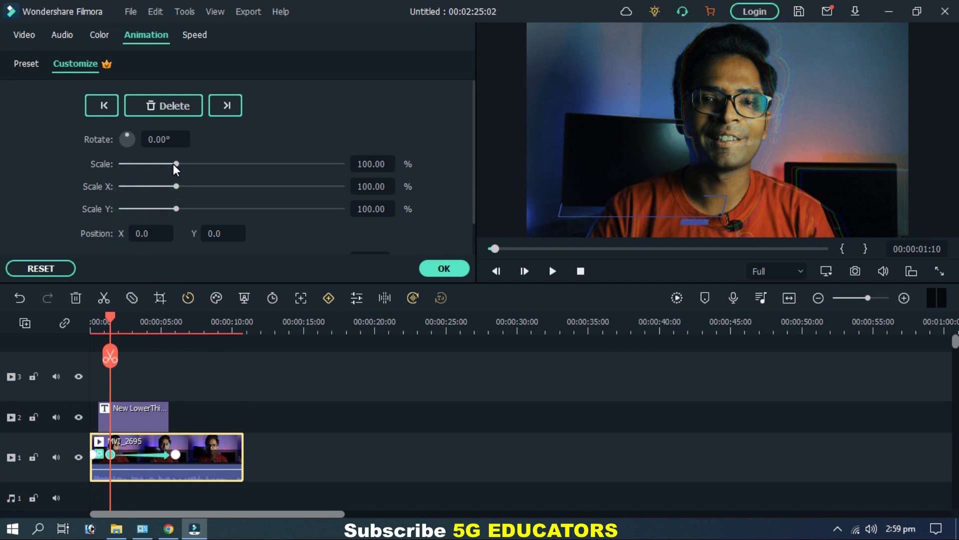
pyautogui.click(178, 454)
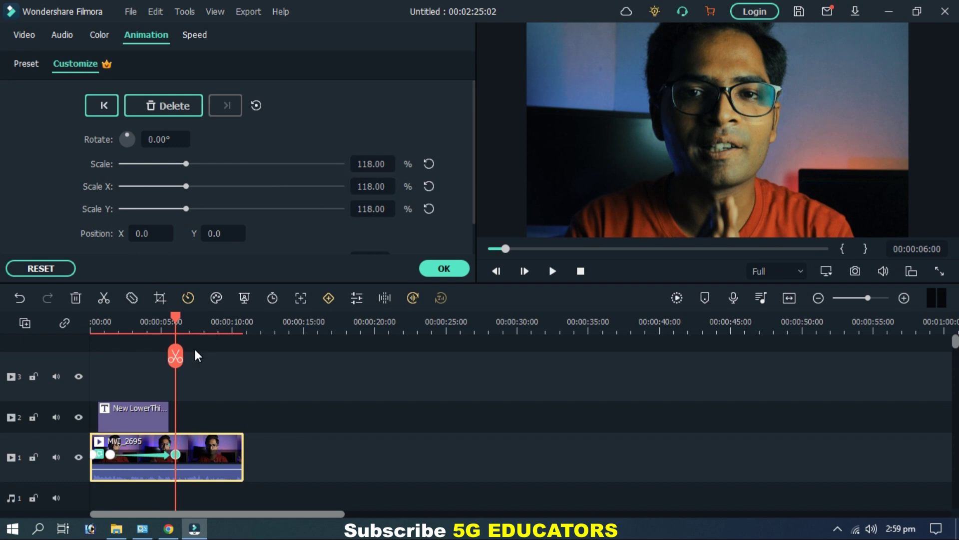
# Step: Lower the MVI_2695 clip's opacity to about 80.57% at 00:00:05:03 as a new keyframe
pyautogui.moveTo(172, 323); pyautogui.dragTo(163, 339)
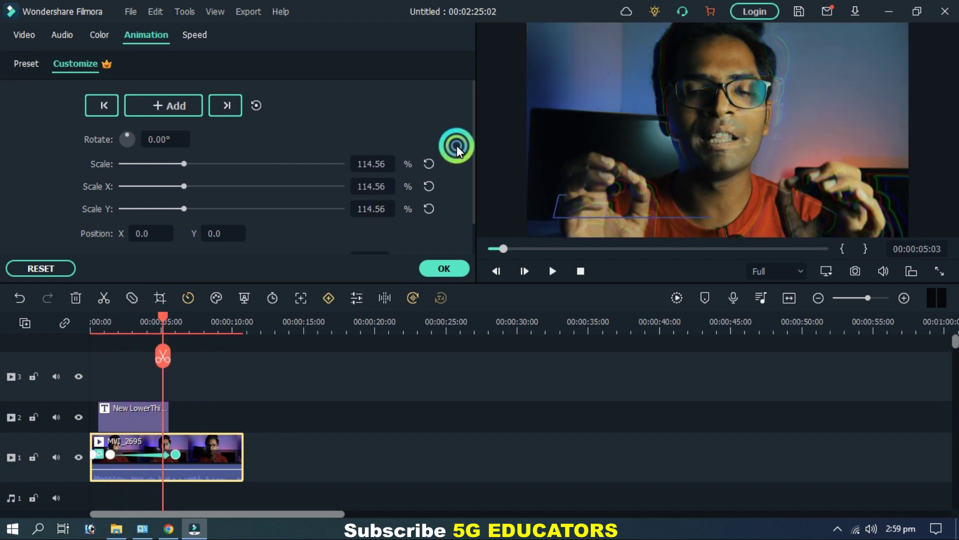
pyautogui.moveTo(473, 132); pyautogui.dragTo(473, 170)
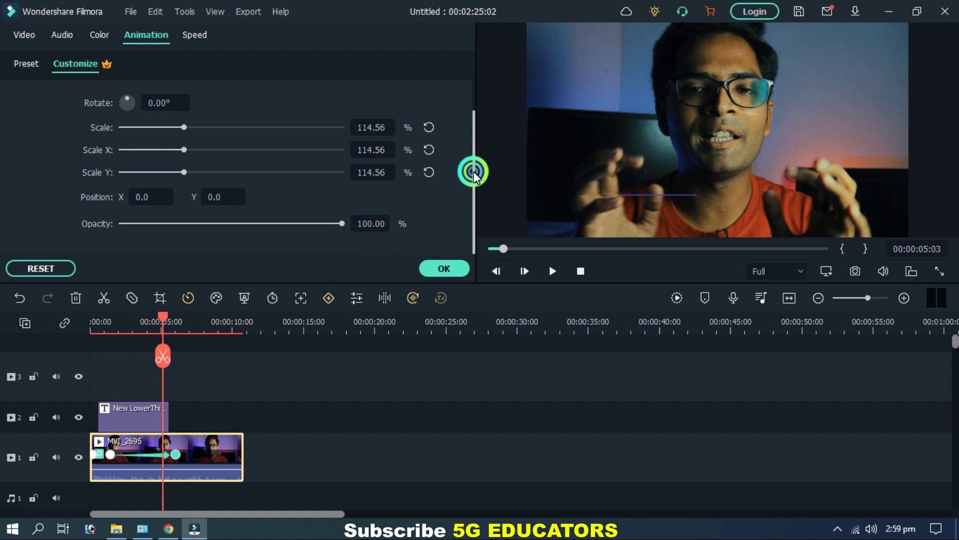
pyautogui.moveTo(343, 224); pyautogui.dragTo(295, 223)
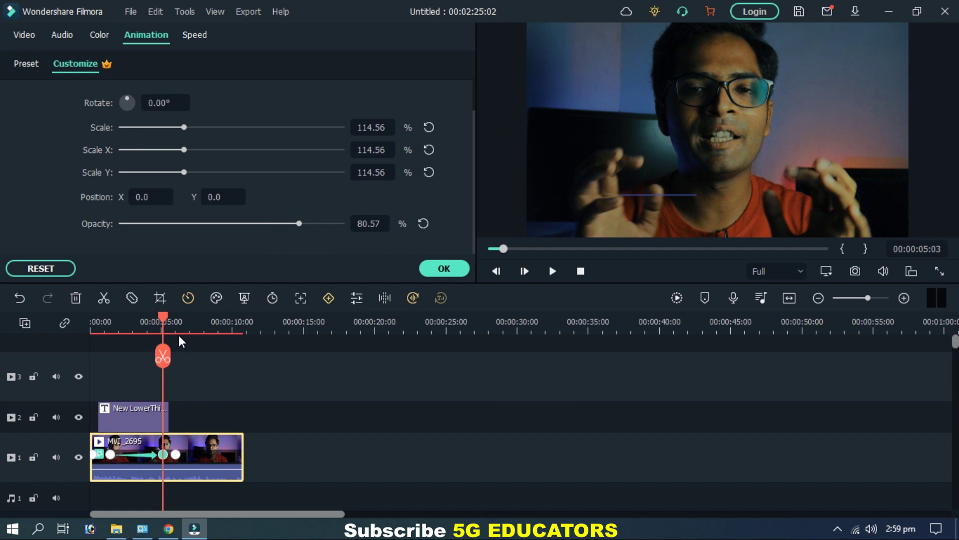
# Step: Play the keyframe animation from the start of the timeline to about 7 seconds
pyautogui.moveTo(164, 320); pyautogui.dragTo(89, 332)
pyautogui.click(544, 271)
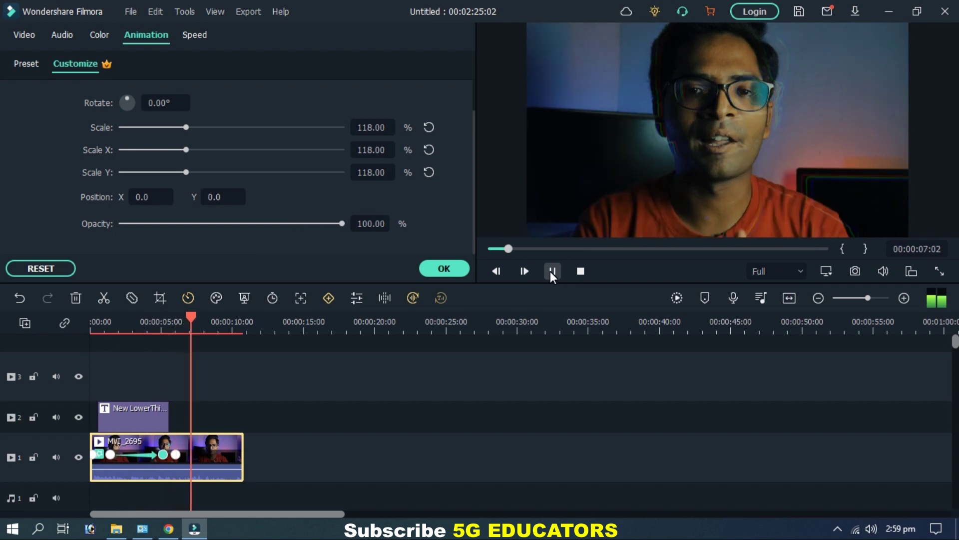
pyautogui.click(552, 271)
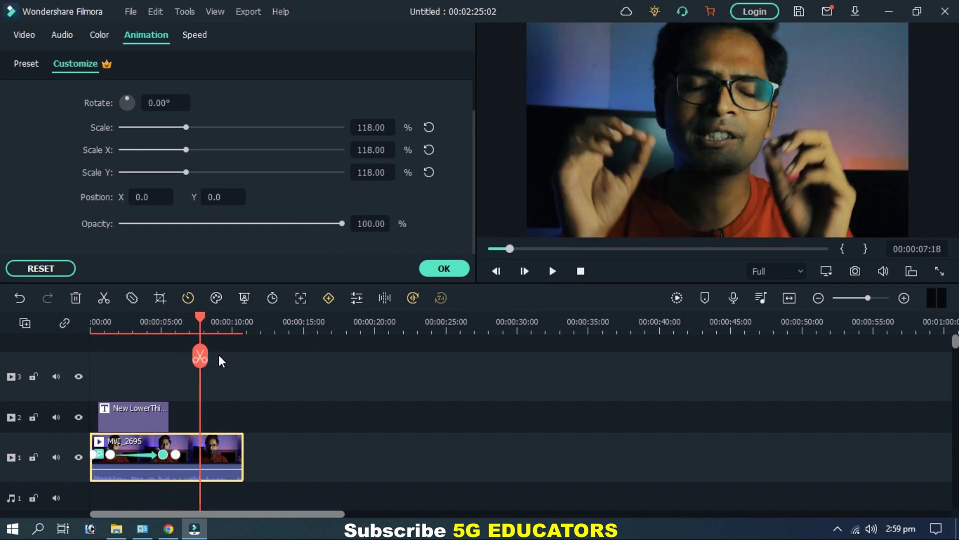
# Step: Set the MVI_2695 clip's scale to 100% at 00:00:06:03 as a new keyframe
pyautogui.moveTo(200, 322); pyautogui.dragTo(178, 324)
pyautogui.click(373, 137)
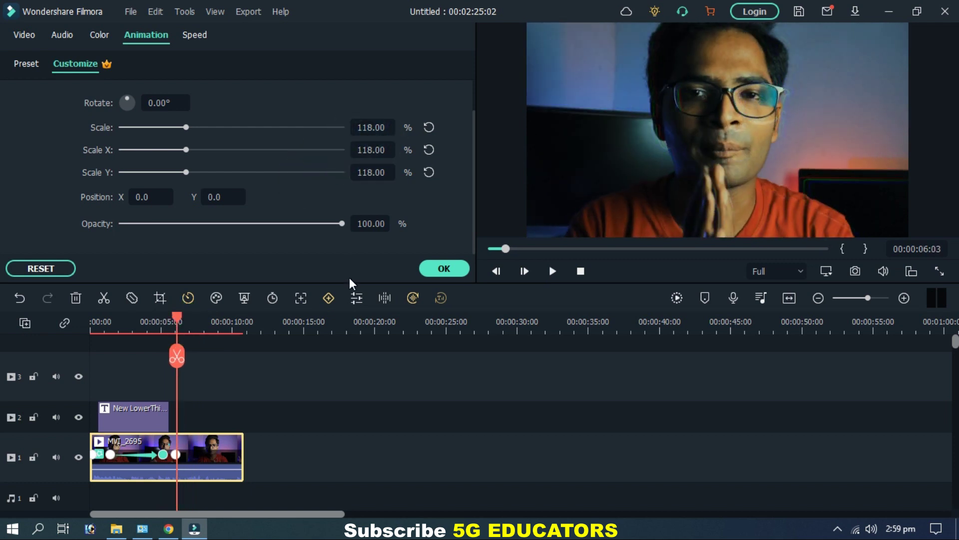
pyautogui.click(379, 130)
pyautogui.write('0')
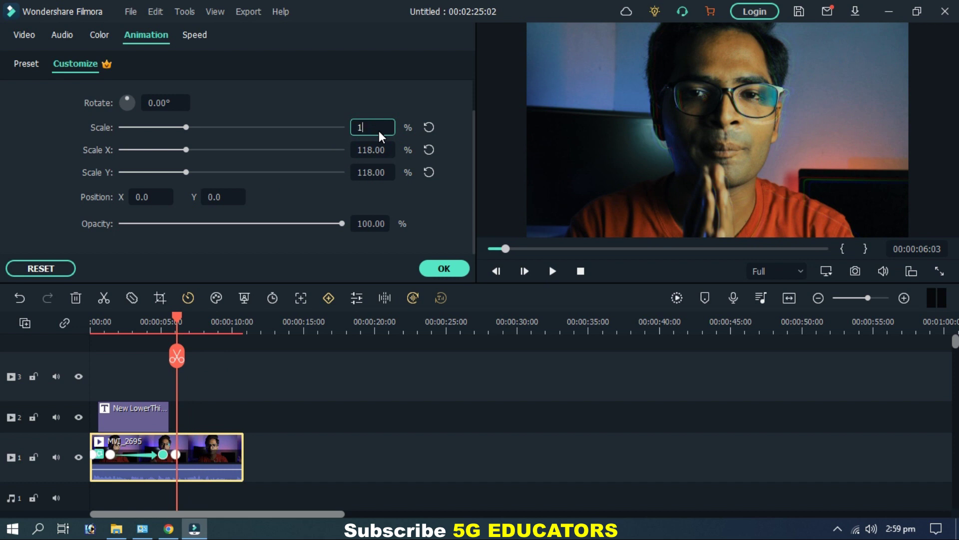
pyautogui.write('0.0')
pyautogui.press('Return')
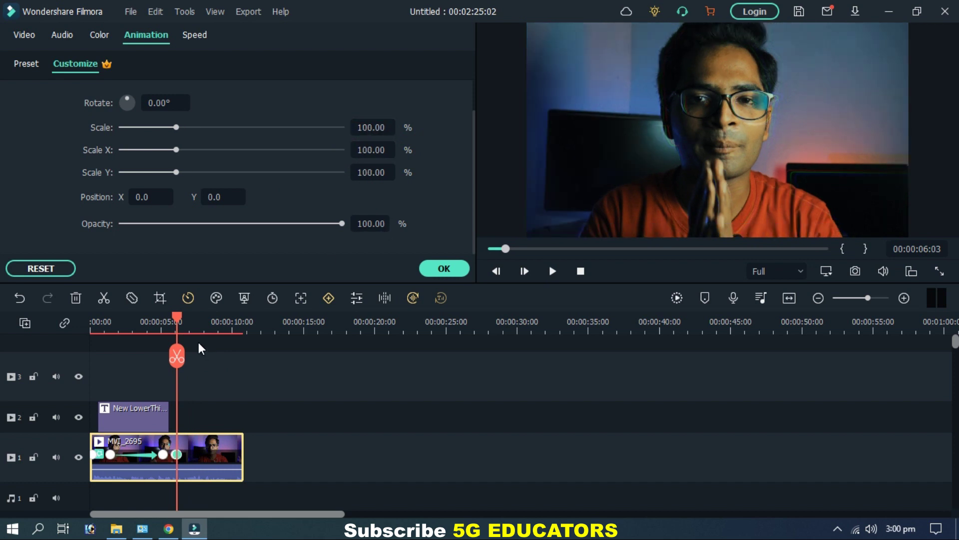
# Step: Move the playhead to 00:00:08:19 on the timeline to view the end section of the MVI_2695 clip
pyautogui.moveTo(175, 318); pyautogui.dragTo(217, 339)
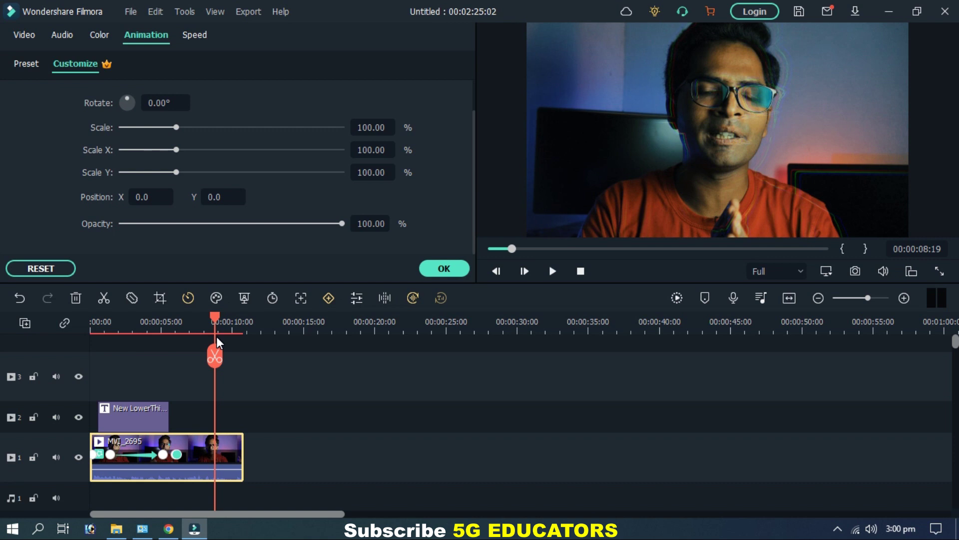
pyautogui.click(418, 299)
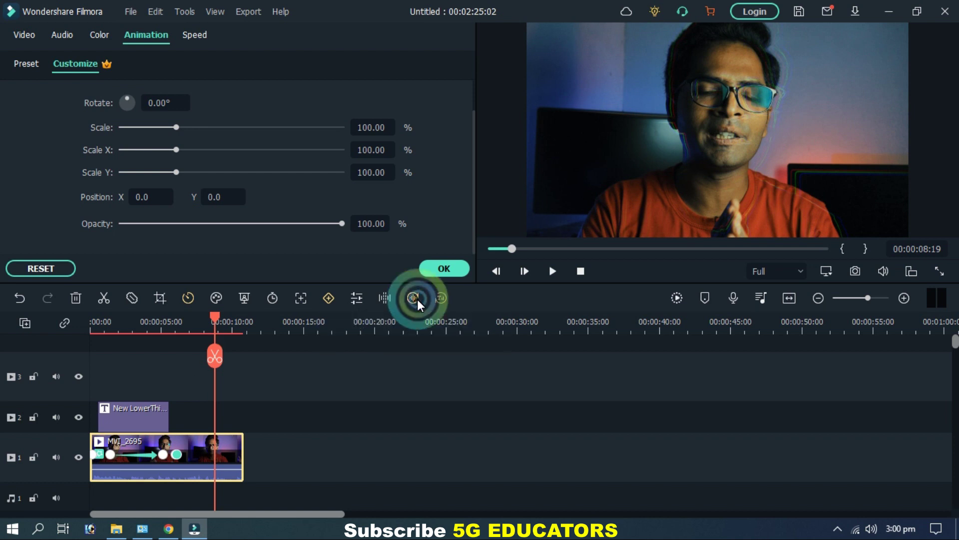
pyautogui.click(583, 64)
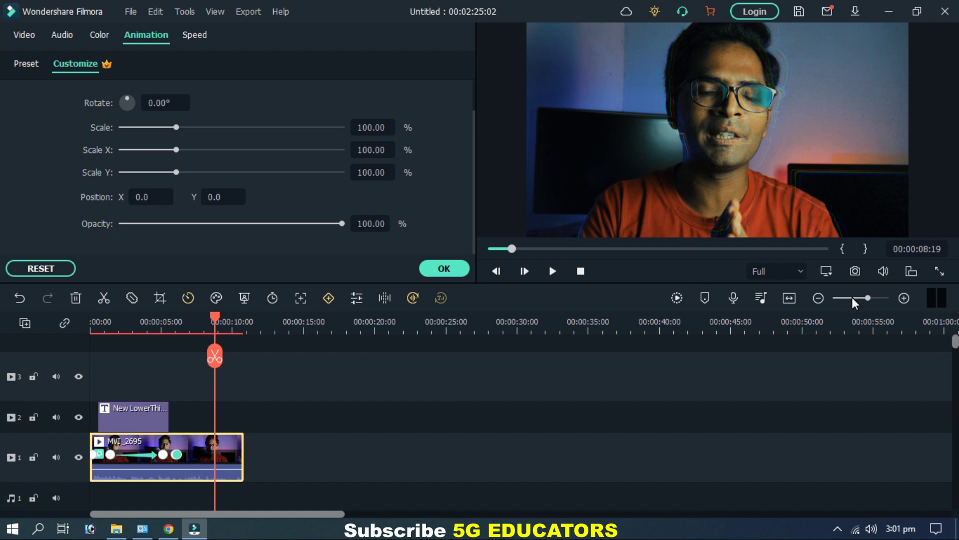
# Step: Try the different preview playback quality levels and settle on 1/2
pyautogui.click(799, 274)
pyautogui.click(771, 325)
pyautogui.click(793, 274)
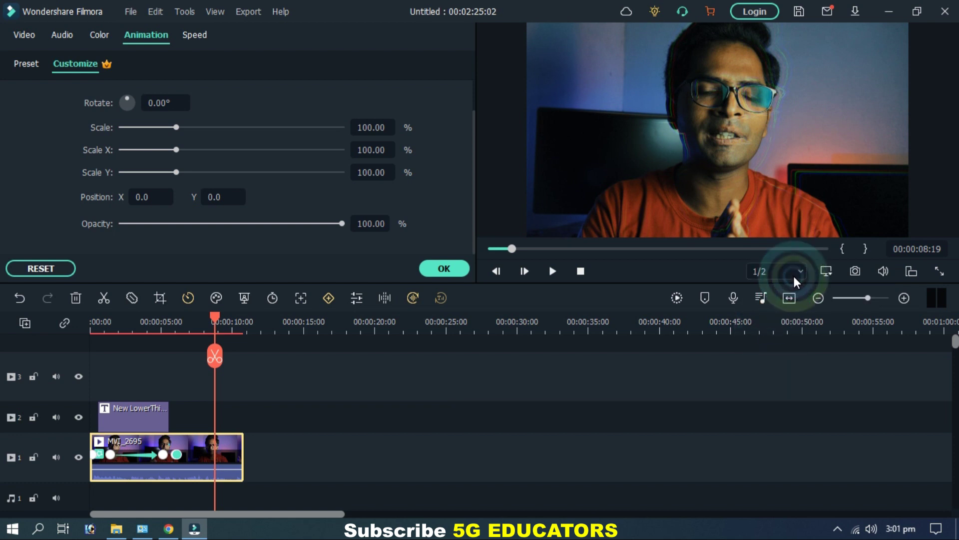
pyautogui.click(759, 340)
pyautogui.click(786, 282)
pyautogui.click(775, 295)
pyautogui.click(803, 270)
pyautogui.click(752, 325)
pyautogui.click(729, 395)
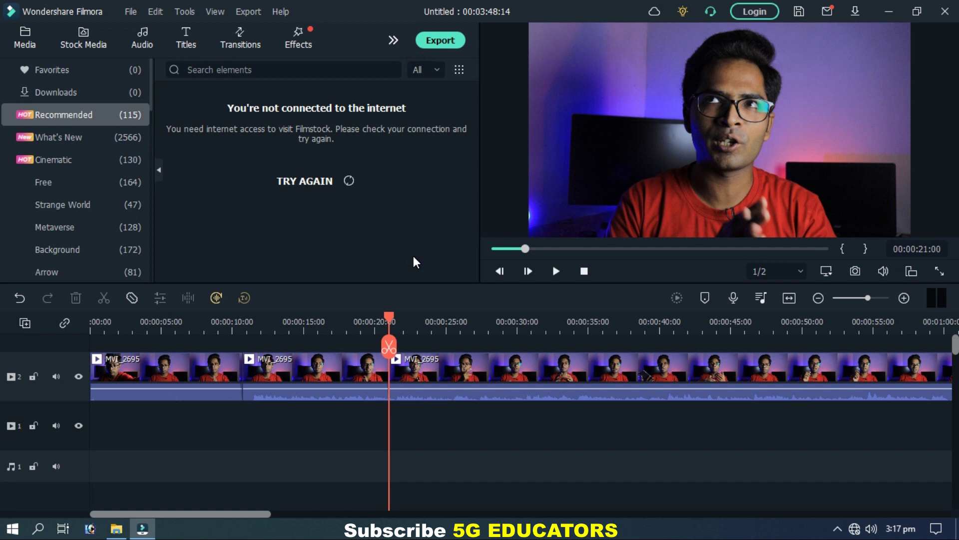
# Step: Look through the Split Screen and Elements libraries
pyautogui.click(393, 40)
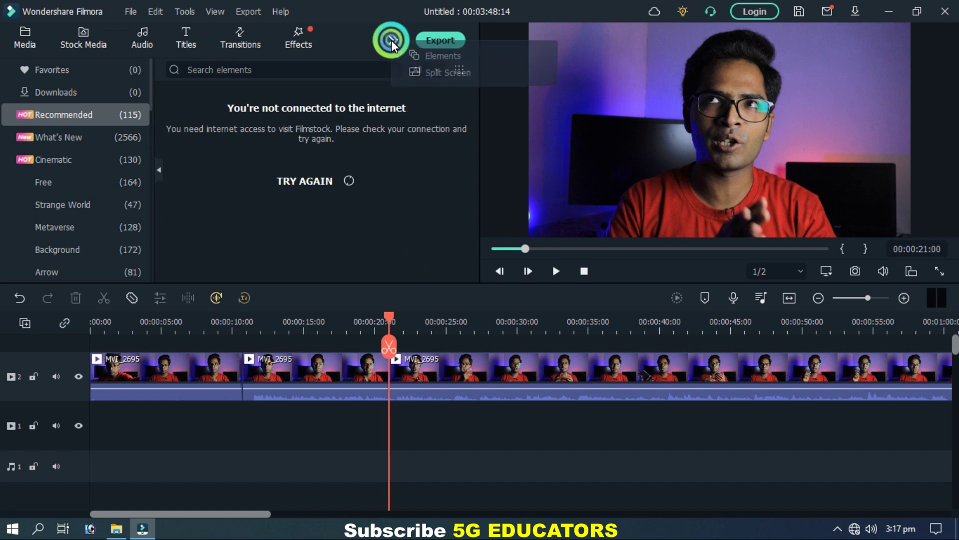
pyautogui.click(420, 71)
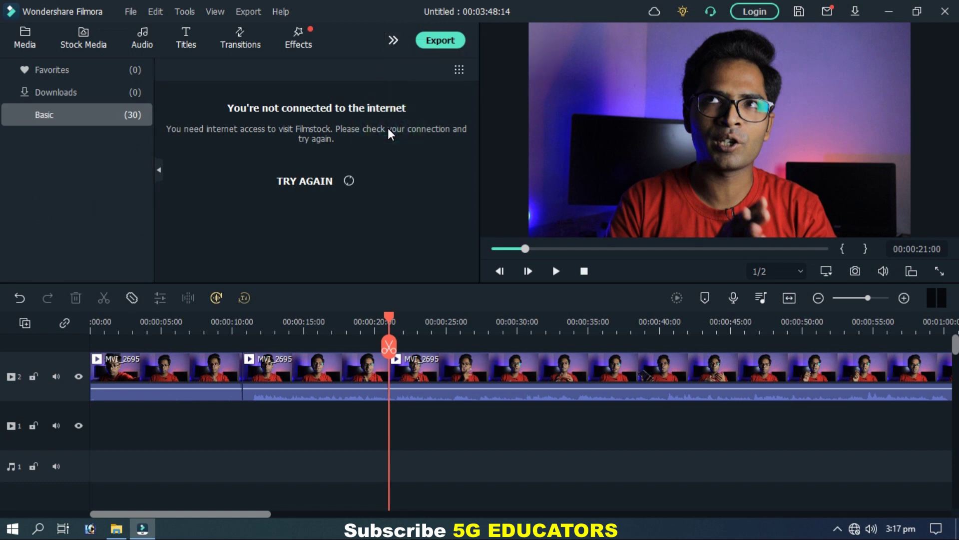
pyautogui.click(392, 40)
pyautogui.click(410, 58)
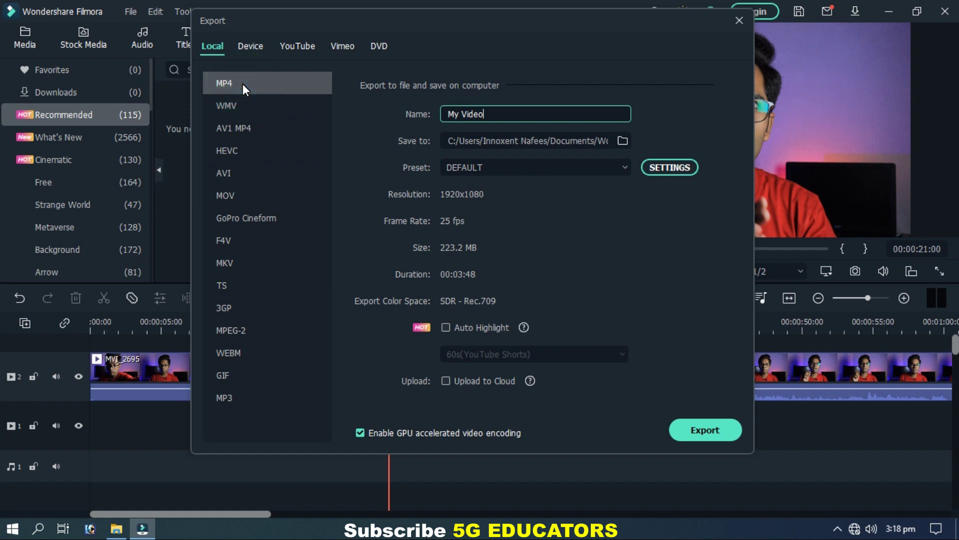
# Step: Keep the MP4 export name My Video and switch the export preset to Custom
pyautogui.moveTo(568, 119); pyautogui.dragTo(438, 120)
pyautogui.click(497, 114)
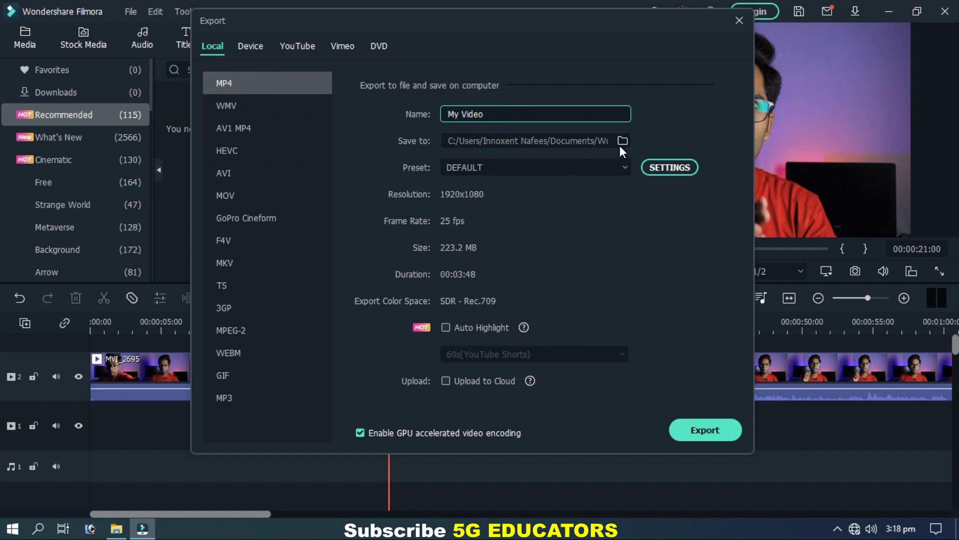
pyautogui.click(622, 167)
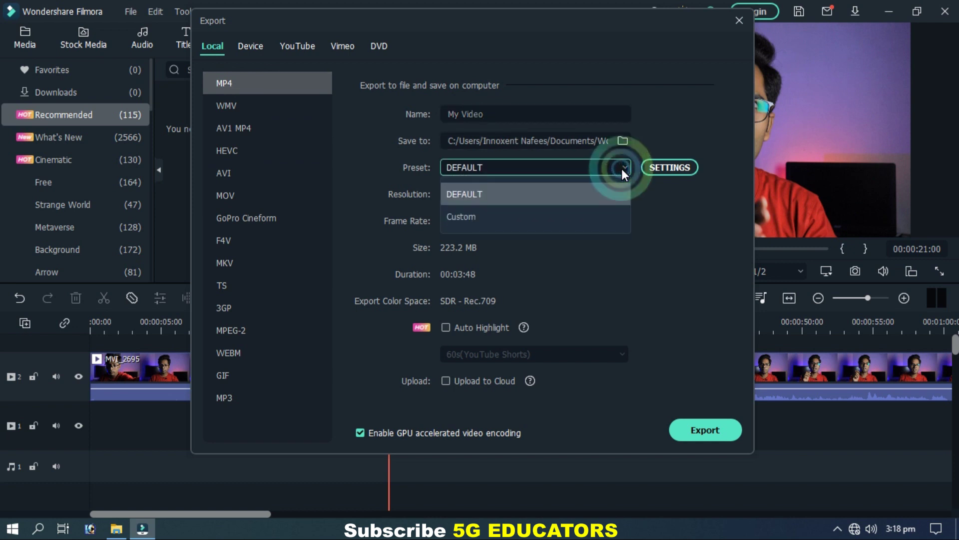
pyautogui.click(610, 203)
pyautogui.click(625, 167)
pyautogui.click(561, 216)
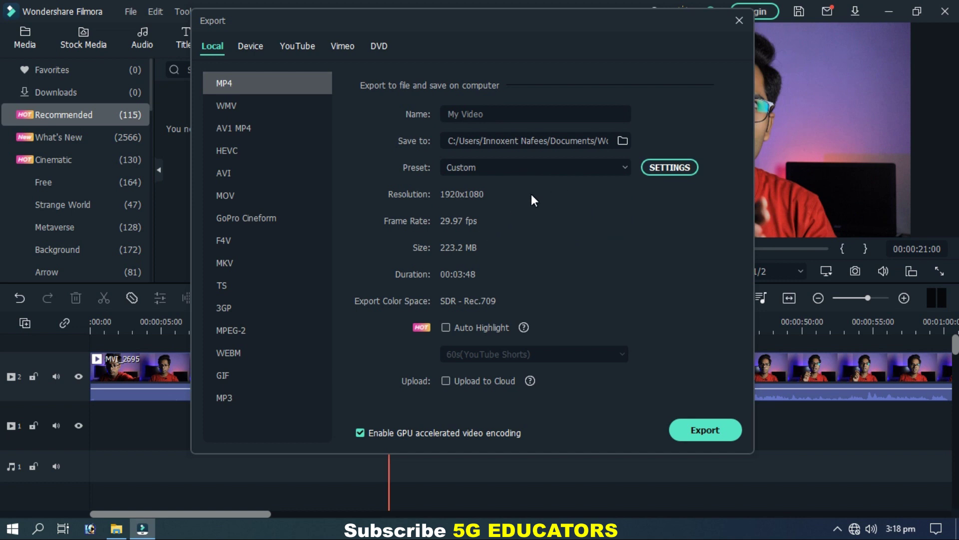
# Step: Compare the H.264 and MPEG-4 video encoders in the custom export settings and choose MPEG-4
pyautogui.click(655, 172)
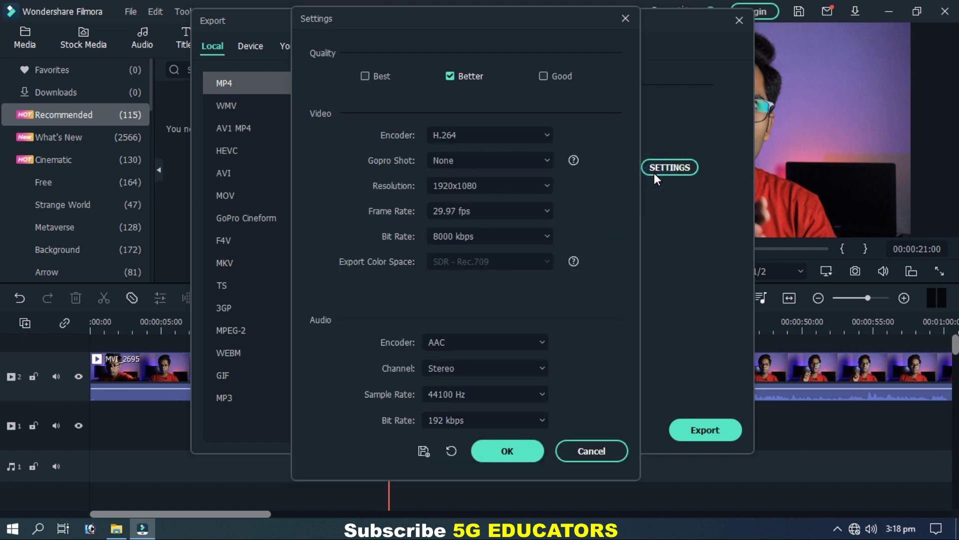
pyautogui.click(624, 20)
pyautogui.click(685, 169)
pyautogui.click(365, 75)
pyautogui.click(489, 142)
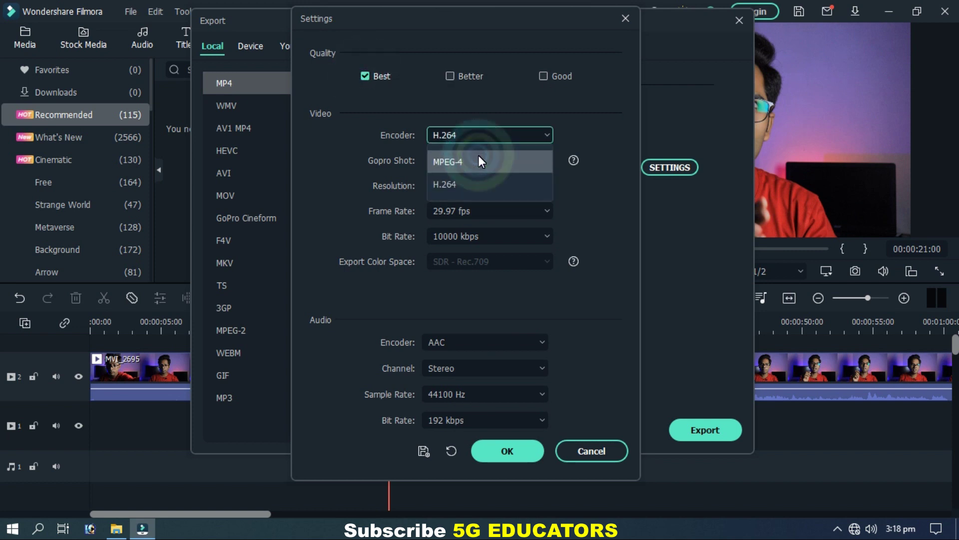
pyautogui.click(478, 157)
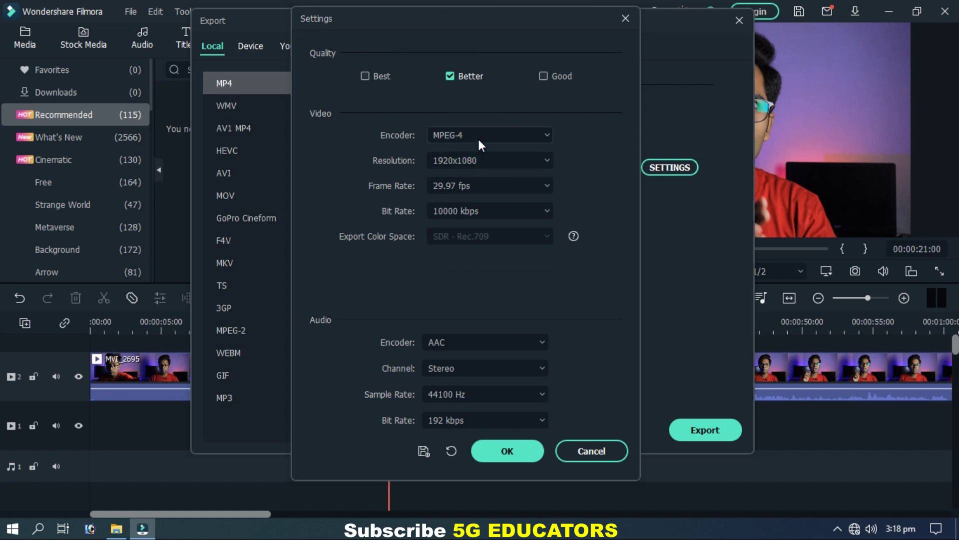
pyautogui.click(491, 142)
pyautogui.click(461, 168)
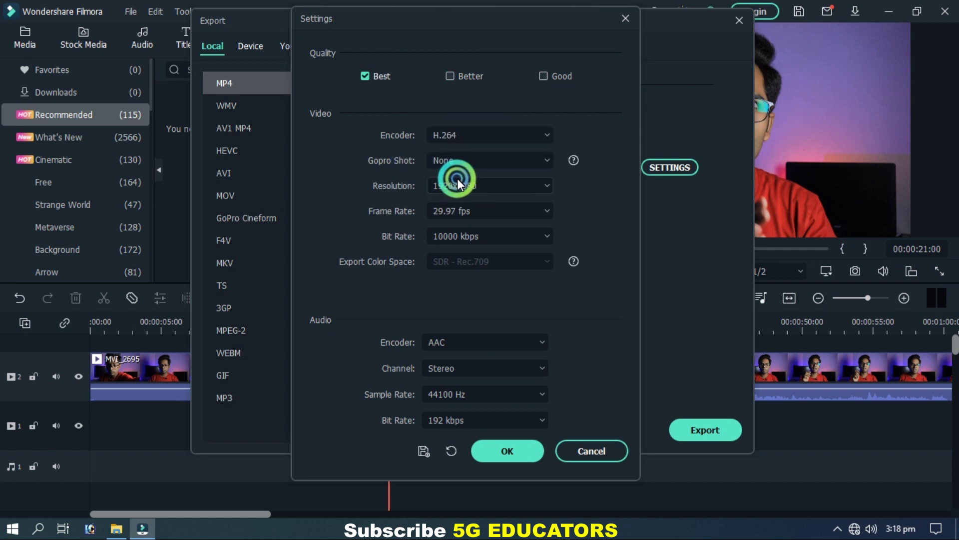
pyautogui.click(475, 136)
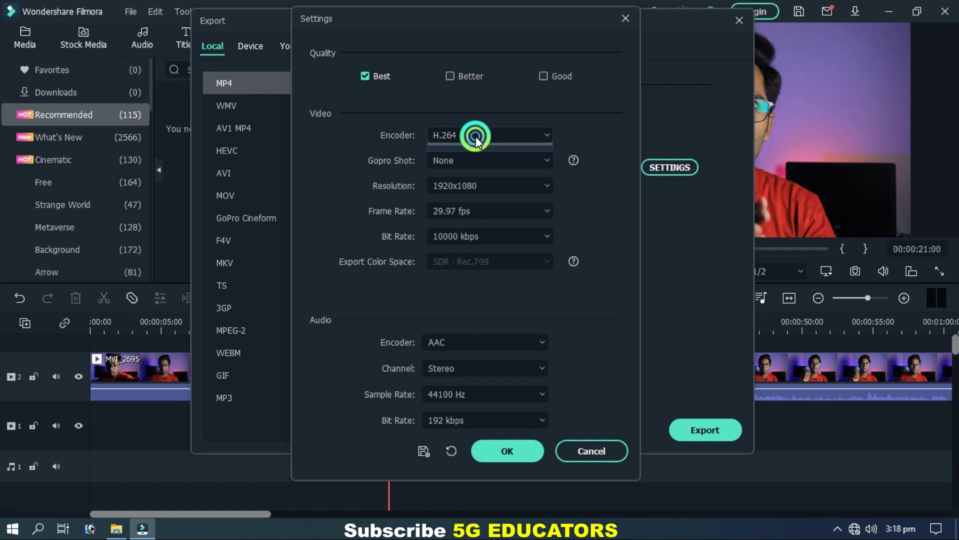
pyautogui.click(469, 138)
pyautogui.click(464, 164)
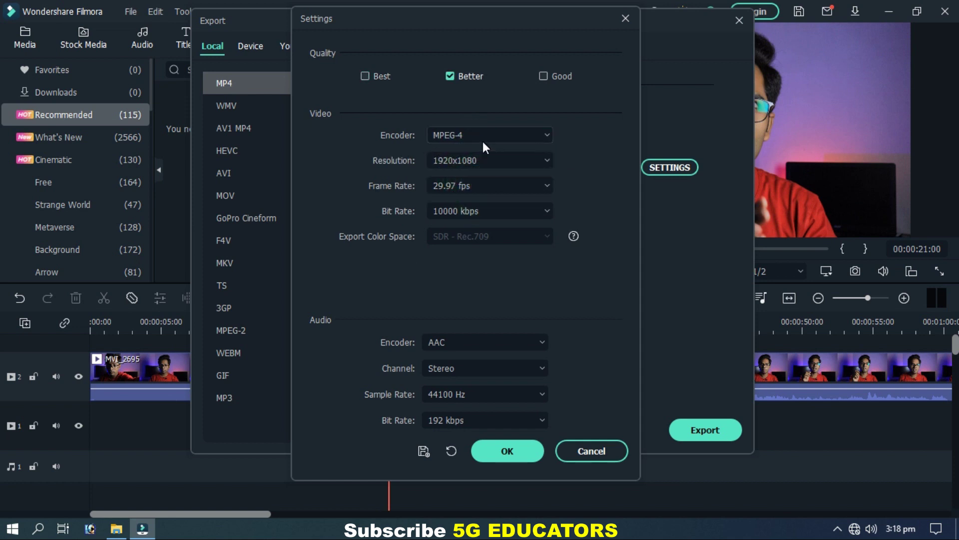
# Step: Set the export frame rate to 30 fps and the audio bit rate to 320 kbps
pyautogui.click(484, 185)
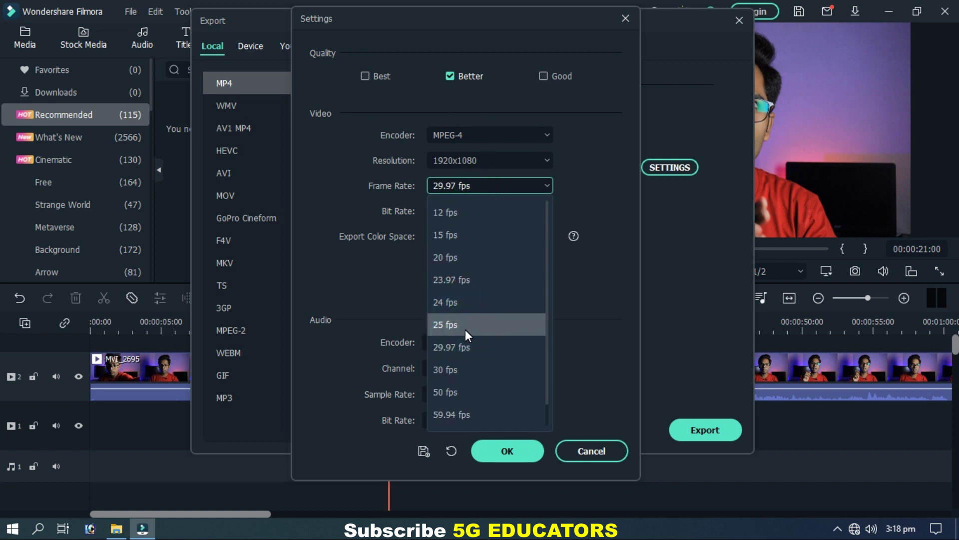
pyautogui.click(457, 369)
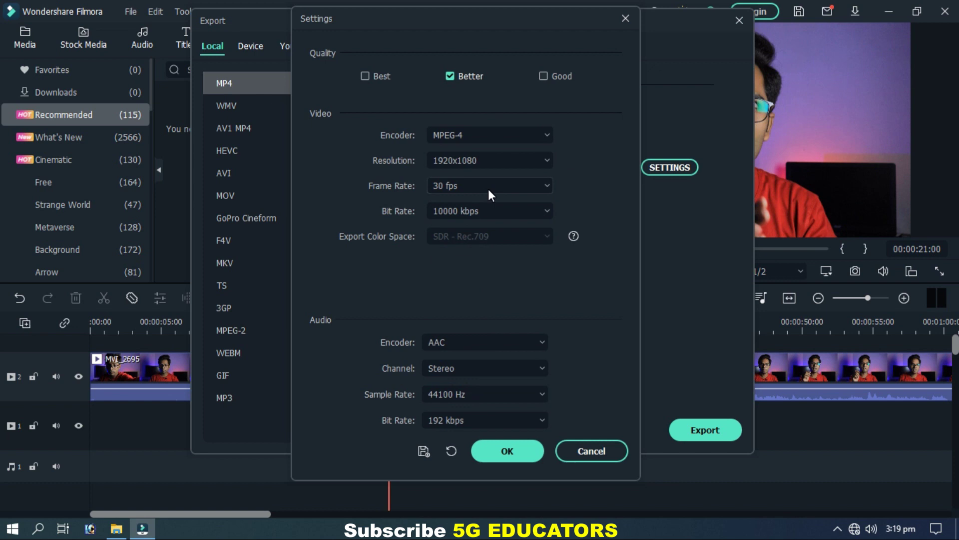
pyautogui.click(529, 418)
pyautogui.click(508, 380)
# Step: Set the export quality to Best and export My Video as an MP4 file
pyautogui.click(364, 76)
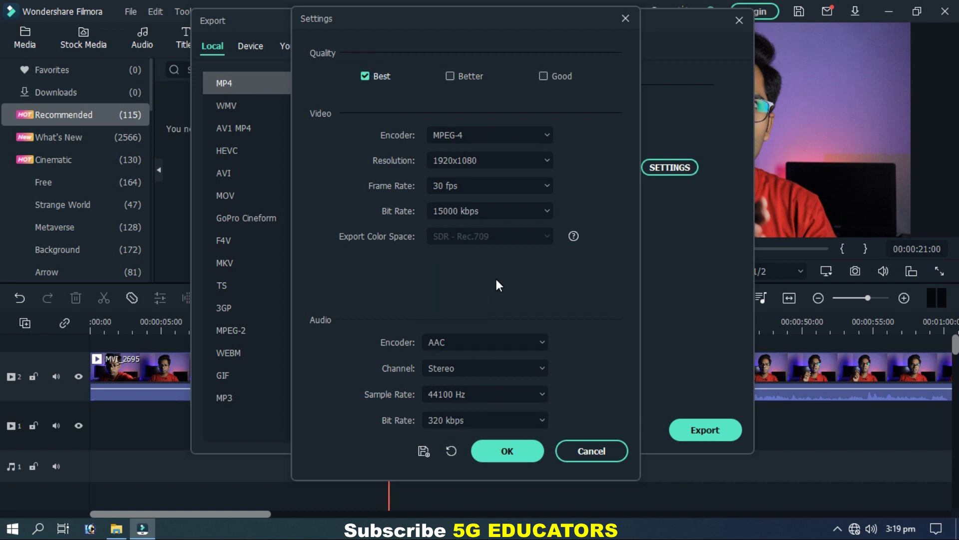
pyautogui.click(507, 451)
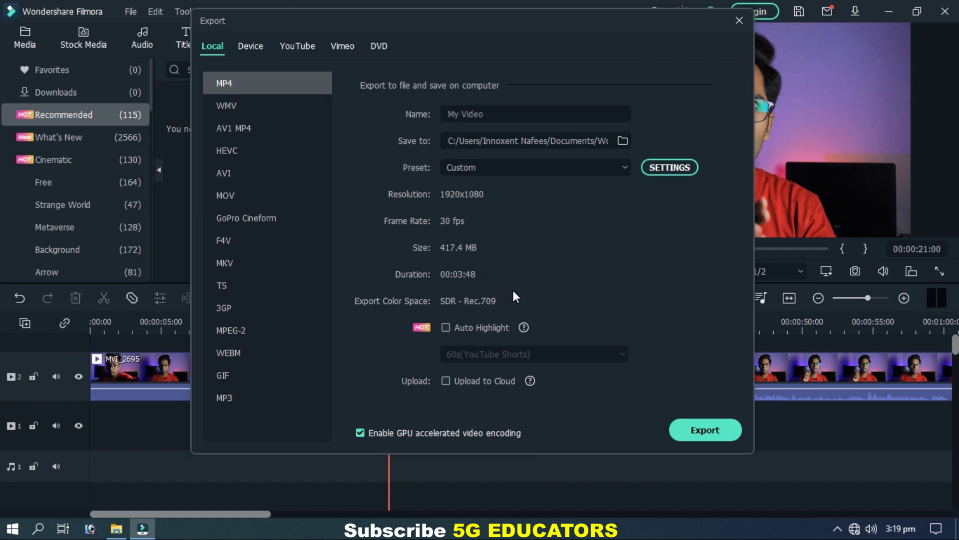
pyautogui.click(701, 432)
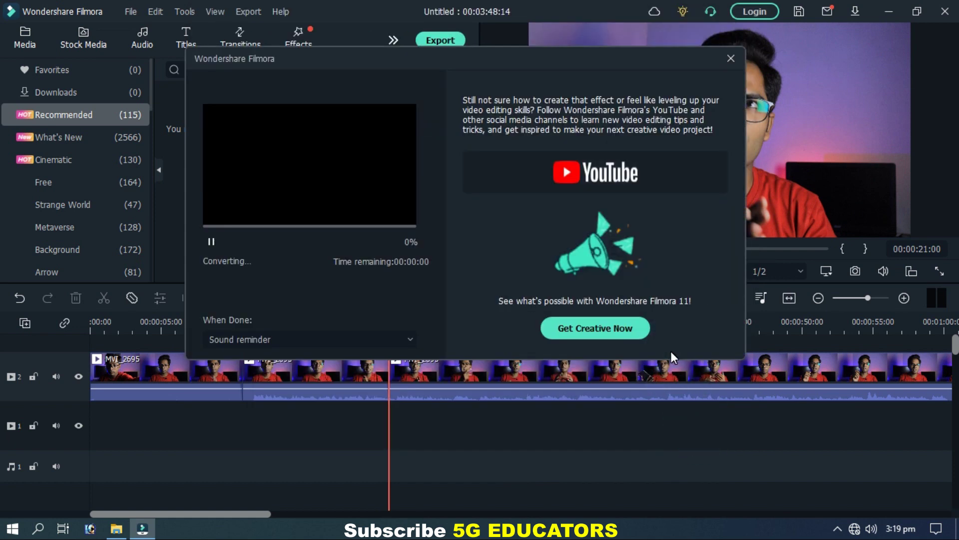